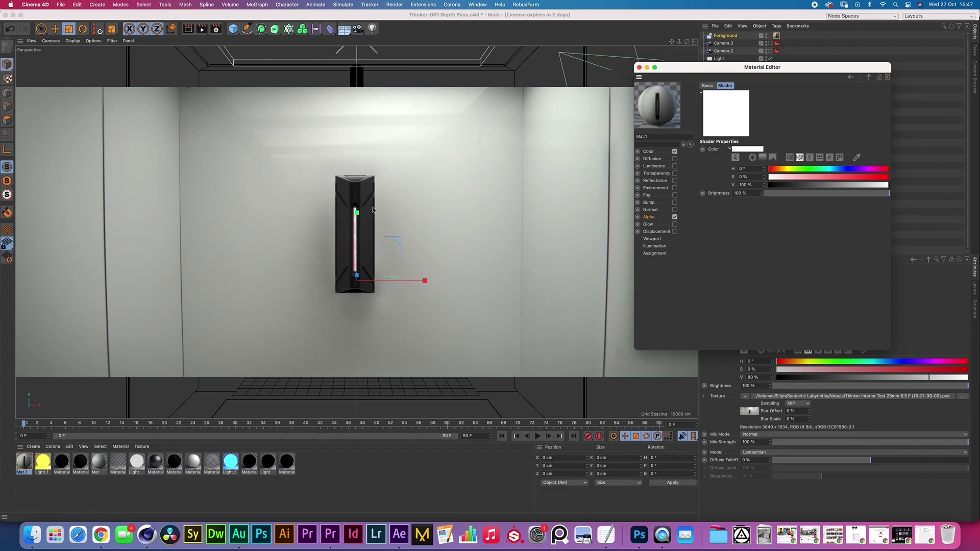
Set the V value of Mat.1's alpha colour shader to 10 % and select the Foreground object
drag(793, 188, 781, 185)
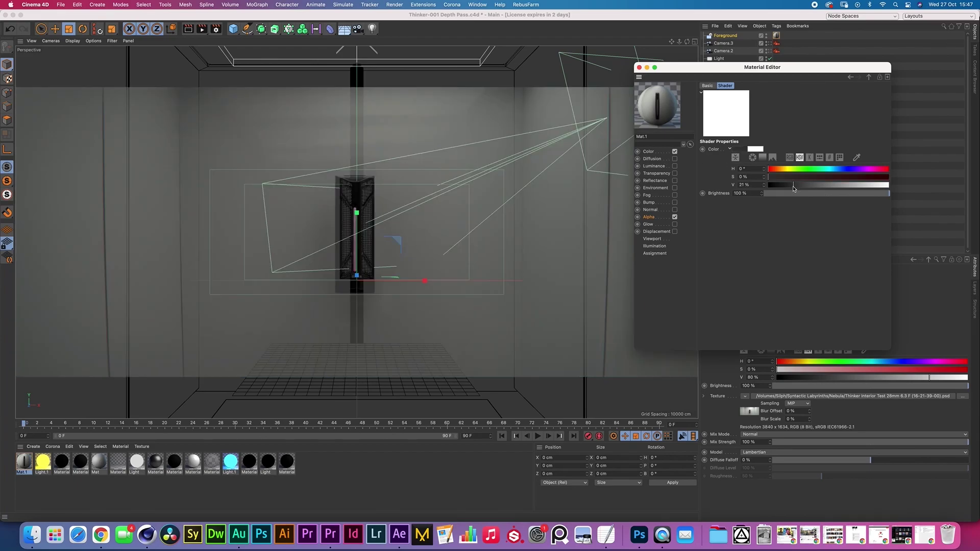
click(733, 37)
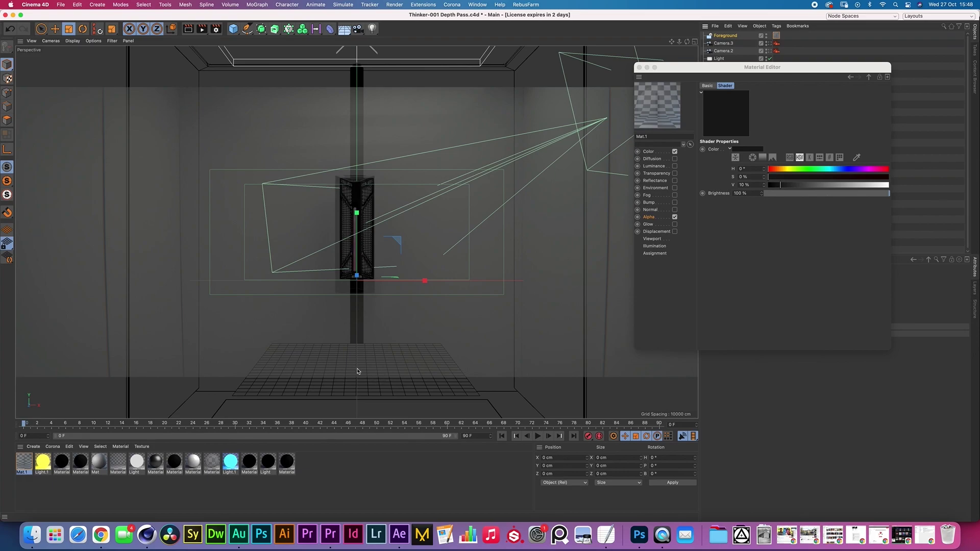
Switch to Chrome and look through the preview images of the Saturn Project File on ArtStation
key(super+Tab)
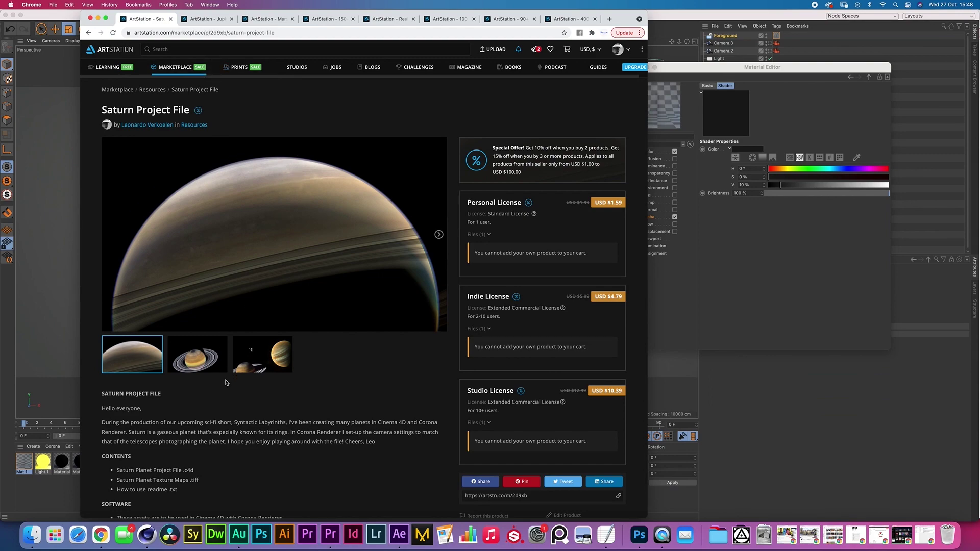
click(211, 362)
click(246, 357)
click(180, 355)
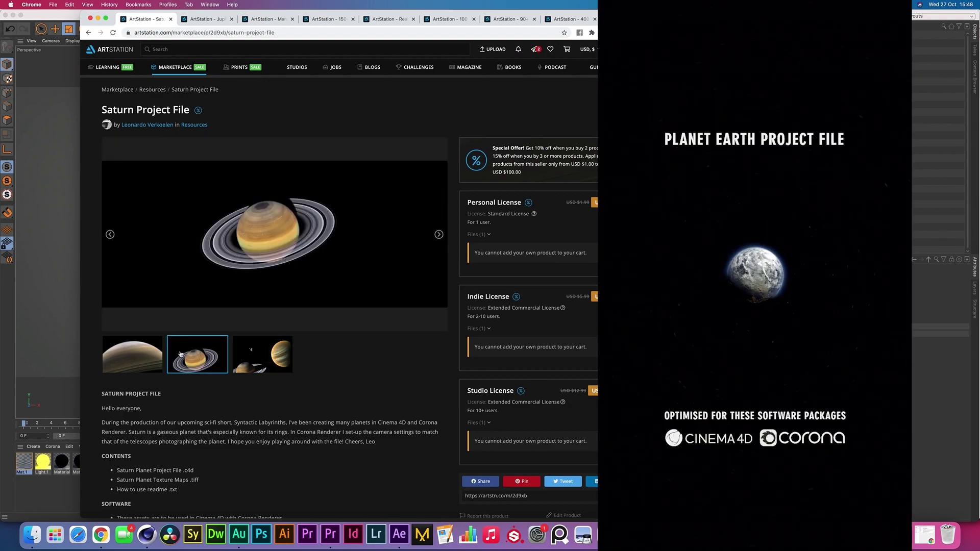
click(160, 352)
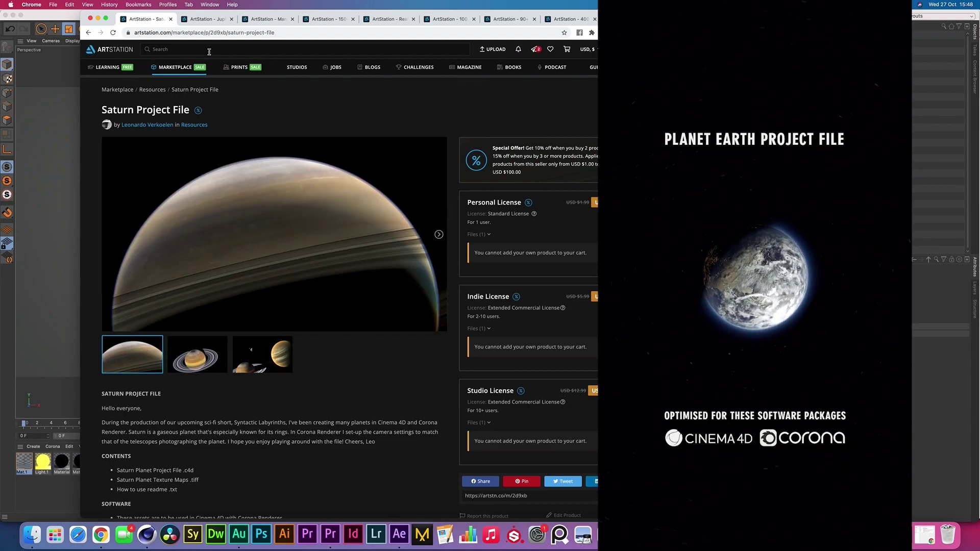
click(204, 342)
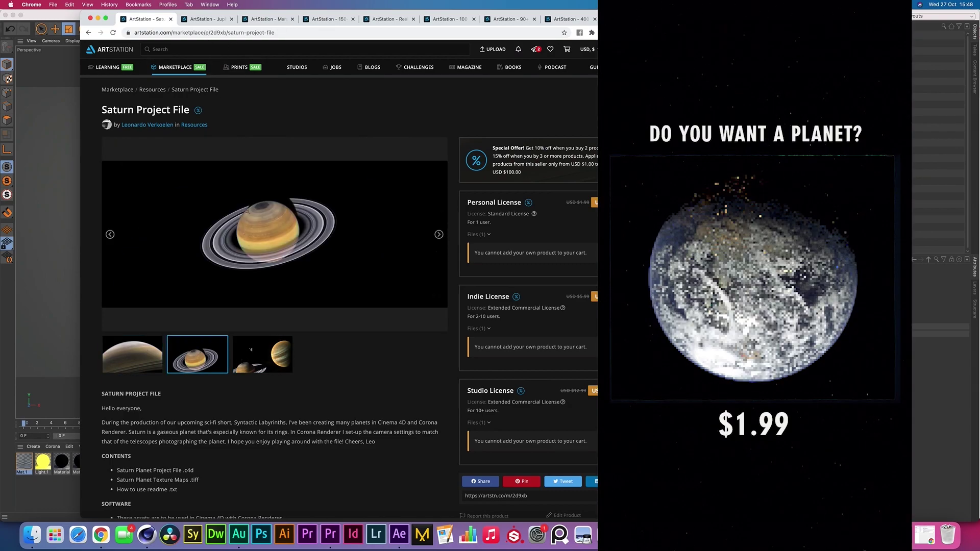
View the preview images of the Jupiter Project File and the Mars Project File
click(207, 19)
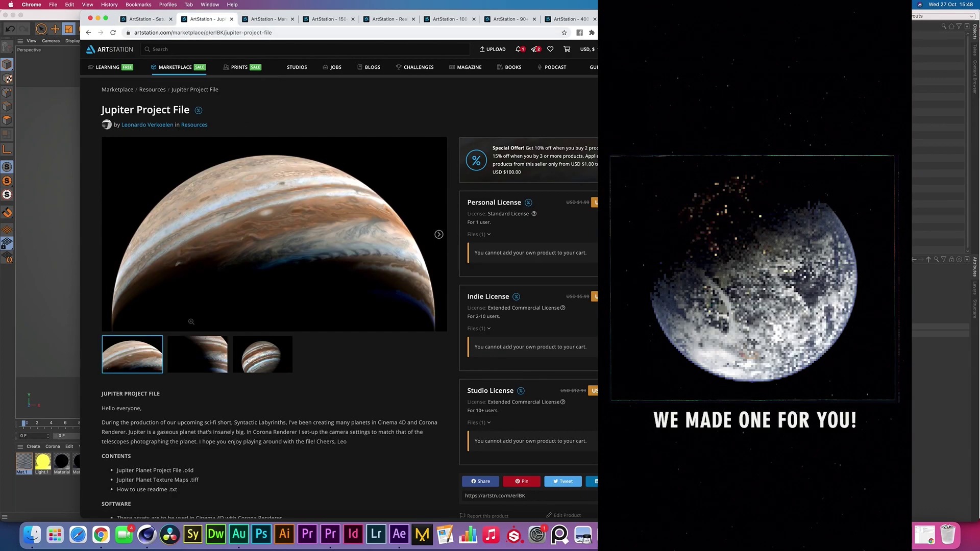
click(200, 359)
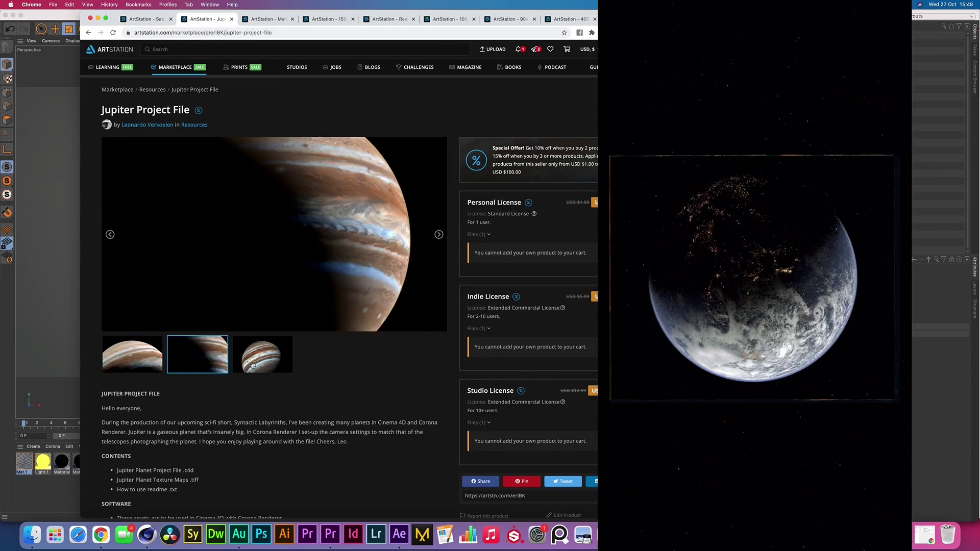
click(253, 356)
click(264, 19)
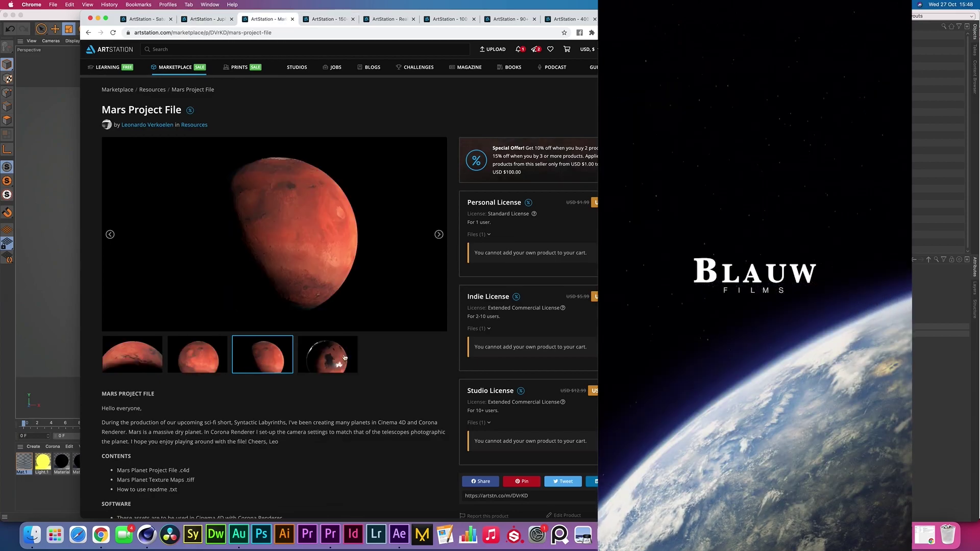
click(335, 366)
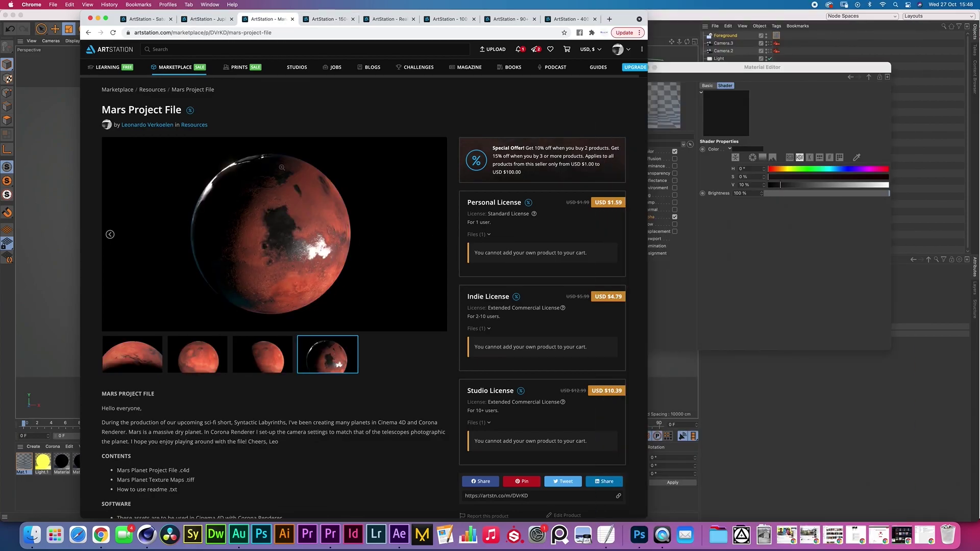
Look over the asset pack pages, including 150+ Industrial Decals and Stickers Pack and 90+ Overcast RAW Clouds
key(ctrl+Tab)
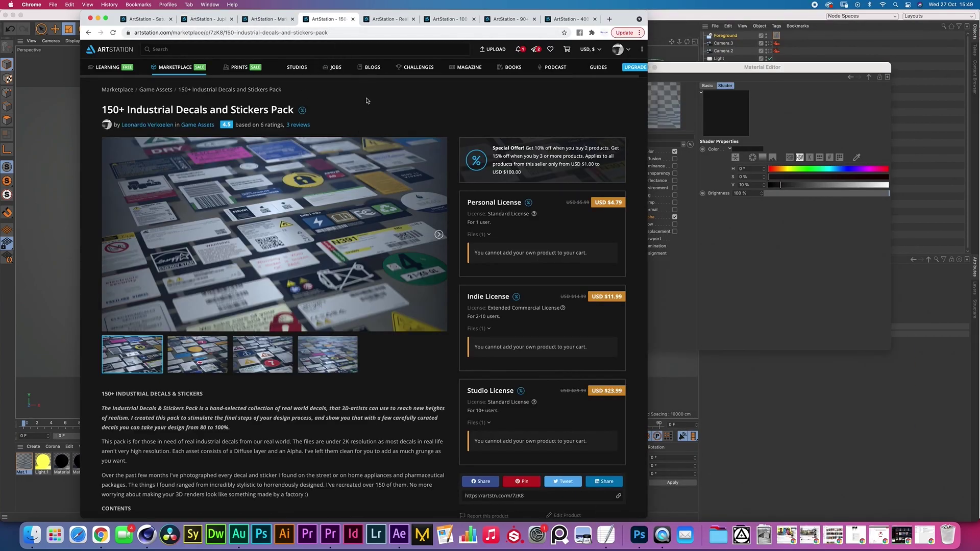
click(393, 19)
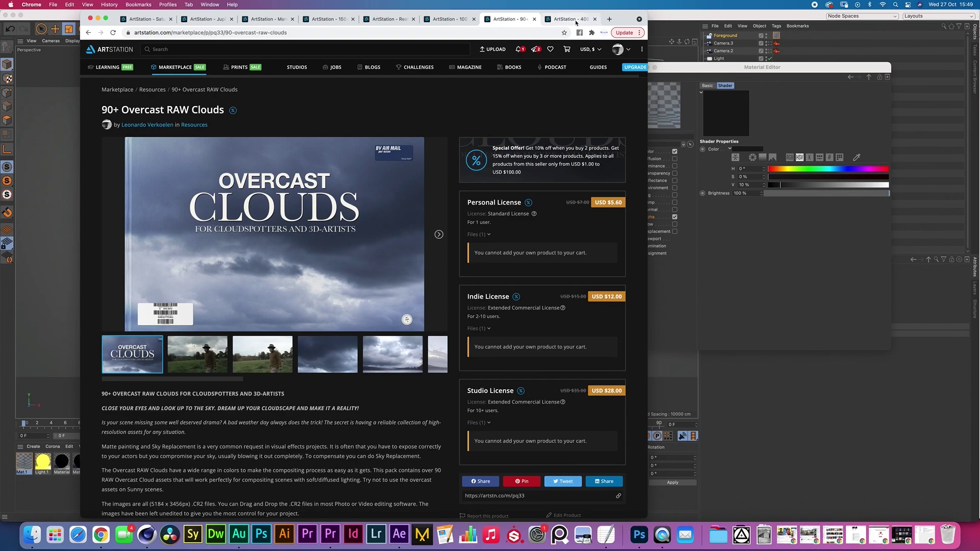
click(568, 19)
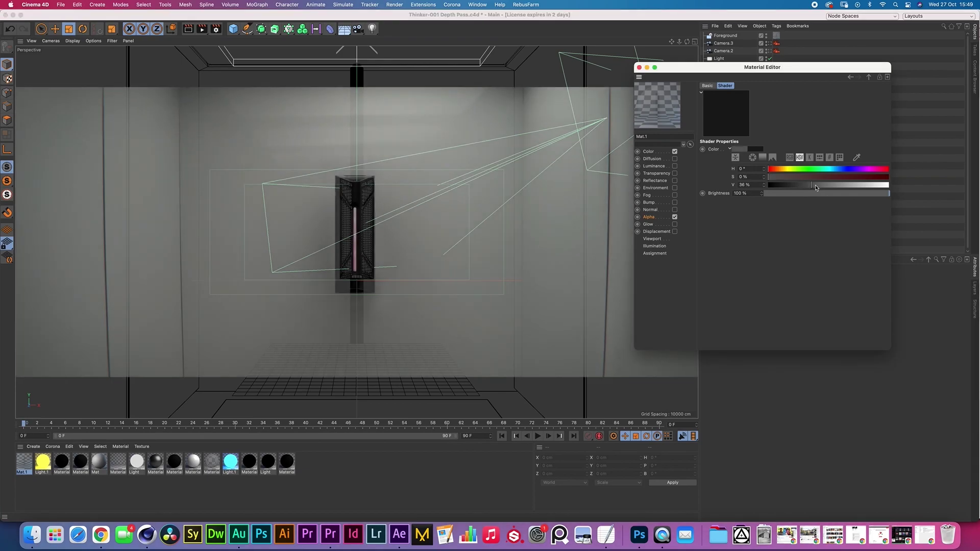
drag(809, 181, 921, 208)
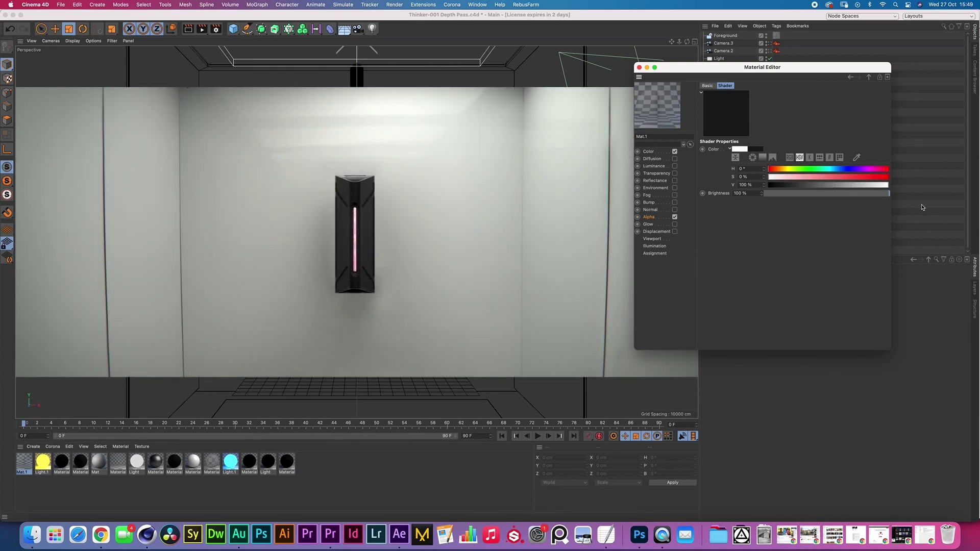
key(super+z)
key(super+z)
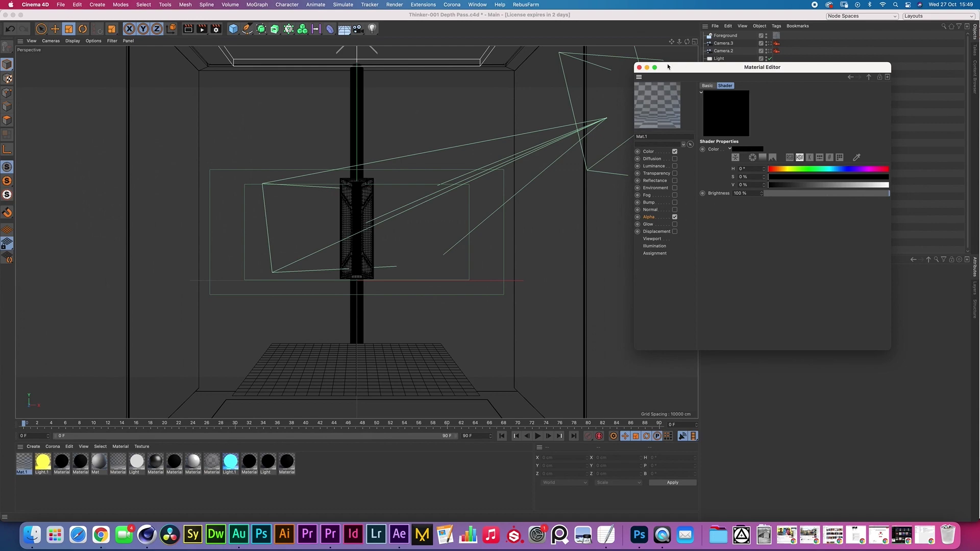
Close the Material Editor, set the Camera's focal length to 35 mm and dolly it to about Z -167 cm
click(639, 68)
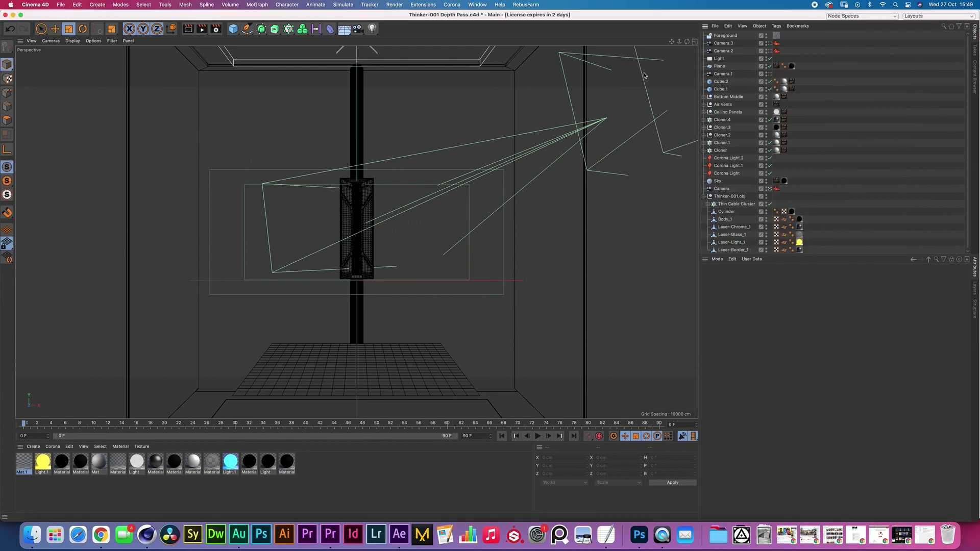
click(722, 189)
click(786, 280)
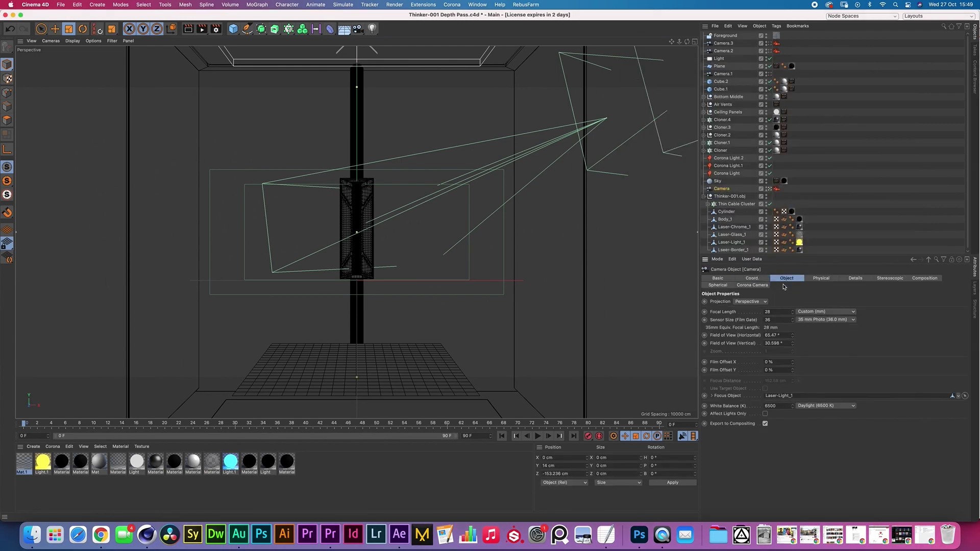
click(798, 312)
click(809, 344)
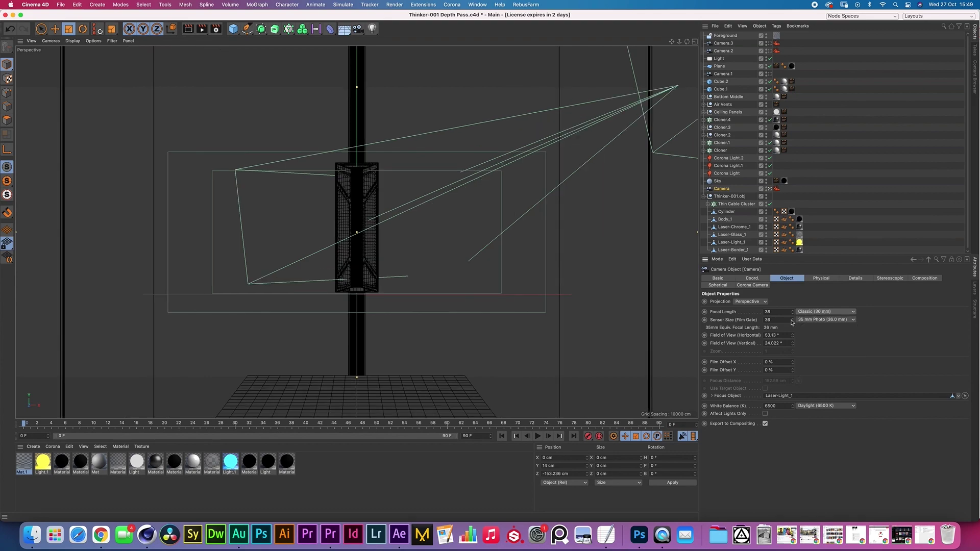
click(793, 314)
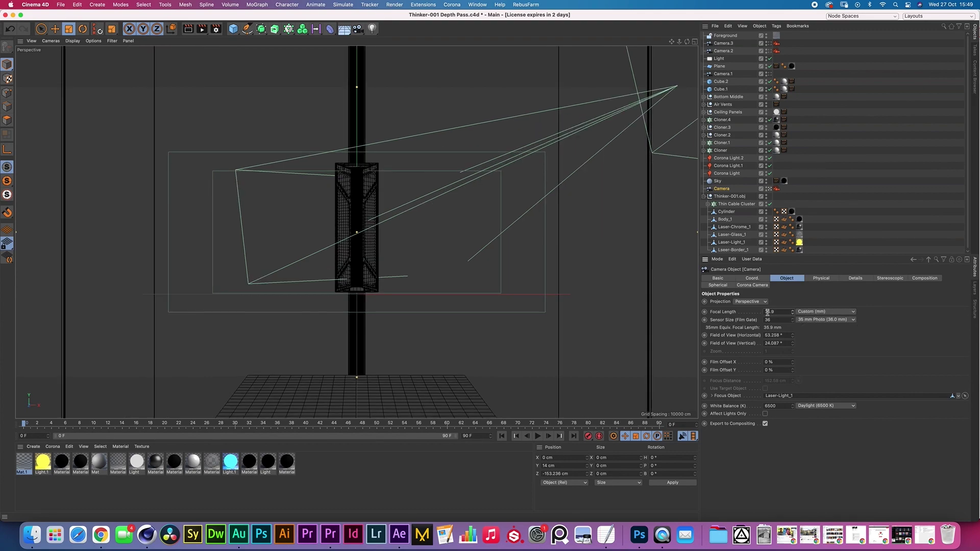
double_click(769, 312)
text(35)
key(Return)
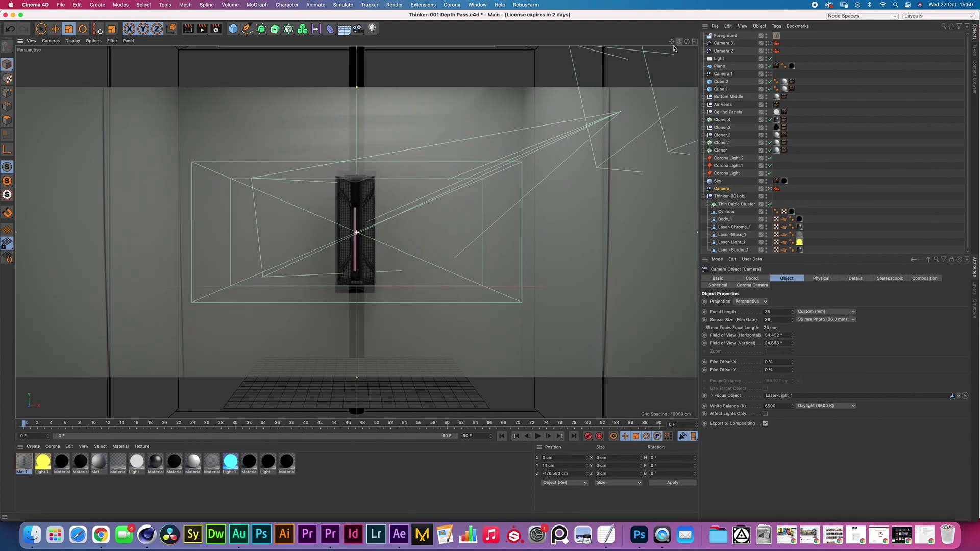
drag(674, 48, 682, 44)
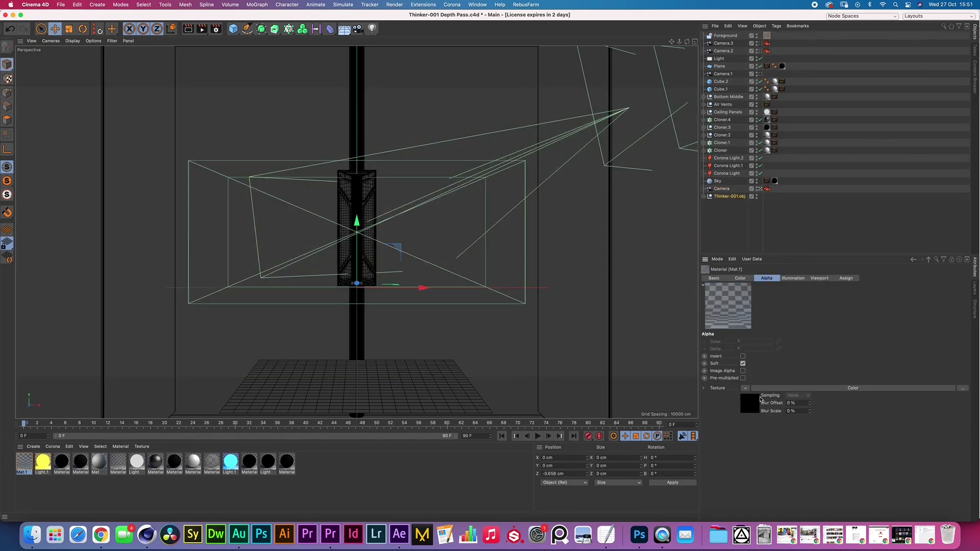
Set the V value of the colour shader in Mat.1's alpha texture to 23 %
click(755, 405)
click(816, 378)
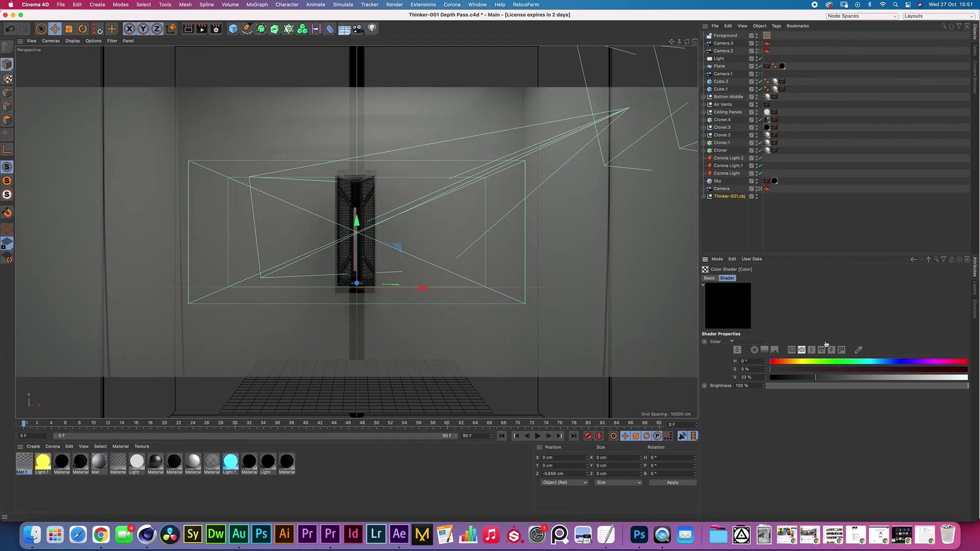
Move Thinker-001.obj to about X -0.45 cm, Y -1.1 cm and Z -11.1 cm to line it up with the foreground image
click(720, 196)
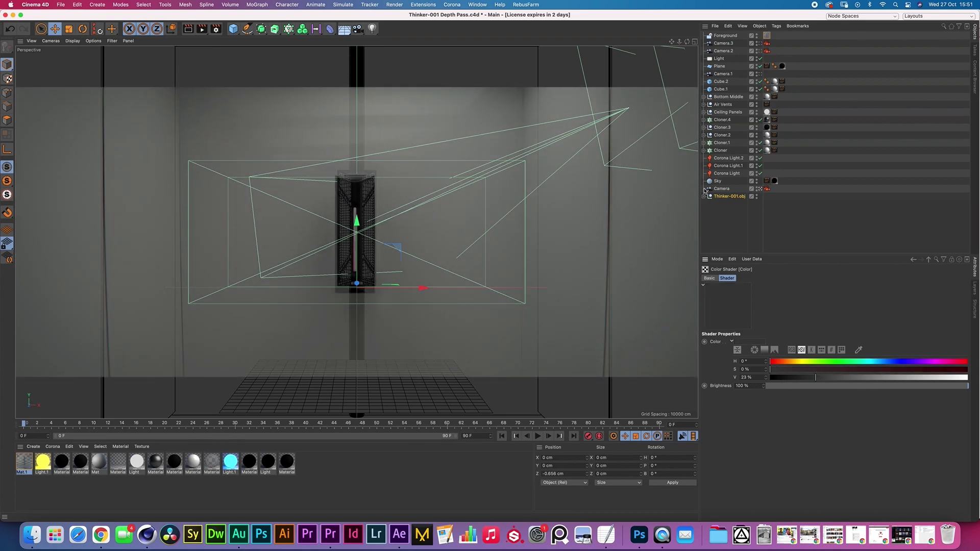
click(694, 41)
drag(519, 117, 520, 150)
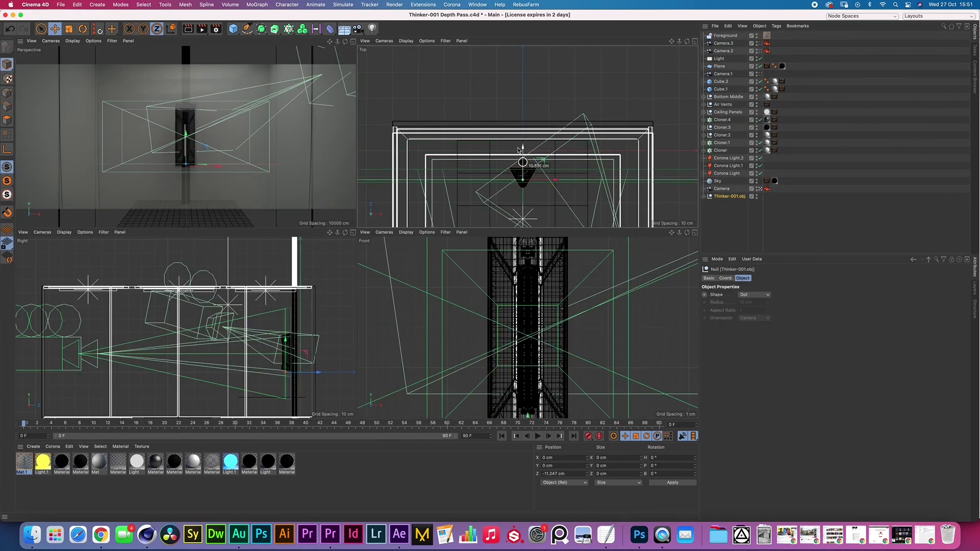
drag(554, 179, 550, 185)
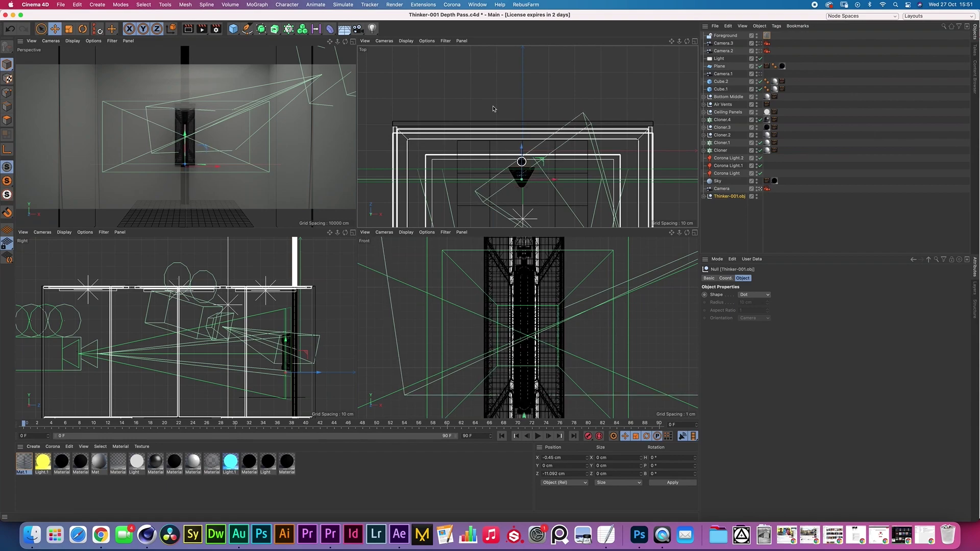
middle_click(287, 160)
drag(356, 236, 356, 241)
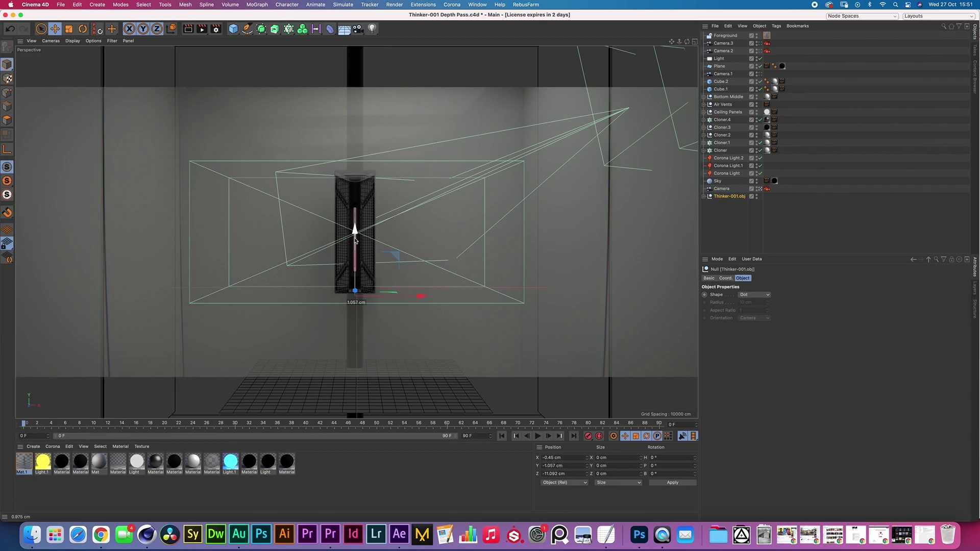
Deselect everything, render the view to check the model's alignment, and select the Camera
click(763, 241)
key(ctrl+r)
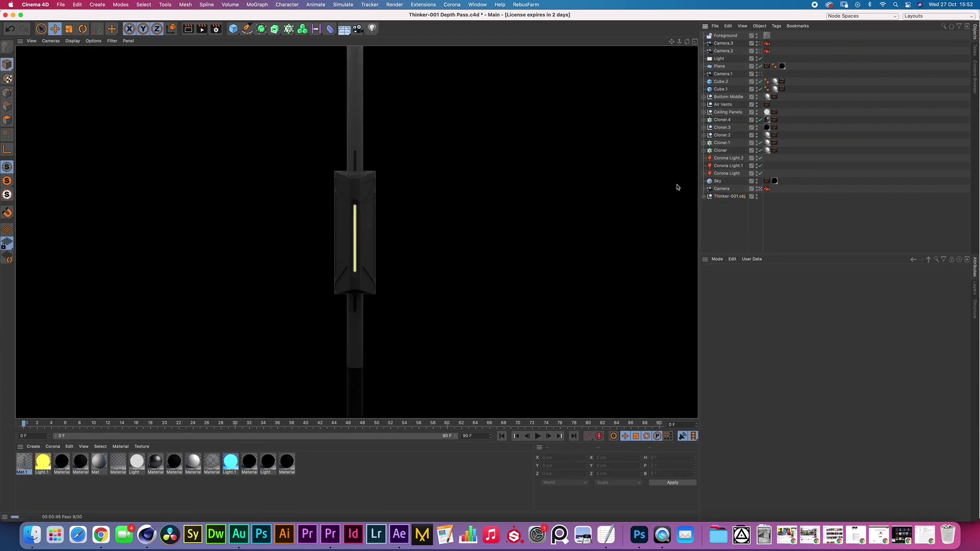
click(723, 190)
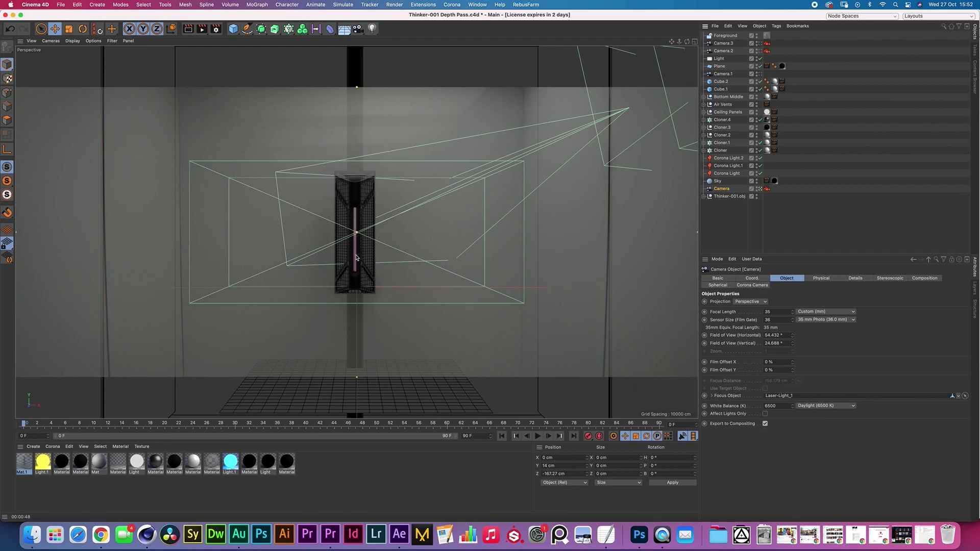
Copy the Thinker Complete 001.obj hierarchy from the Thinker Complete 001.c4d project into the Thinker-001 Depth Pass scene
click(704, 197)
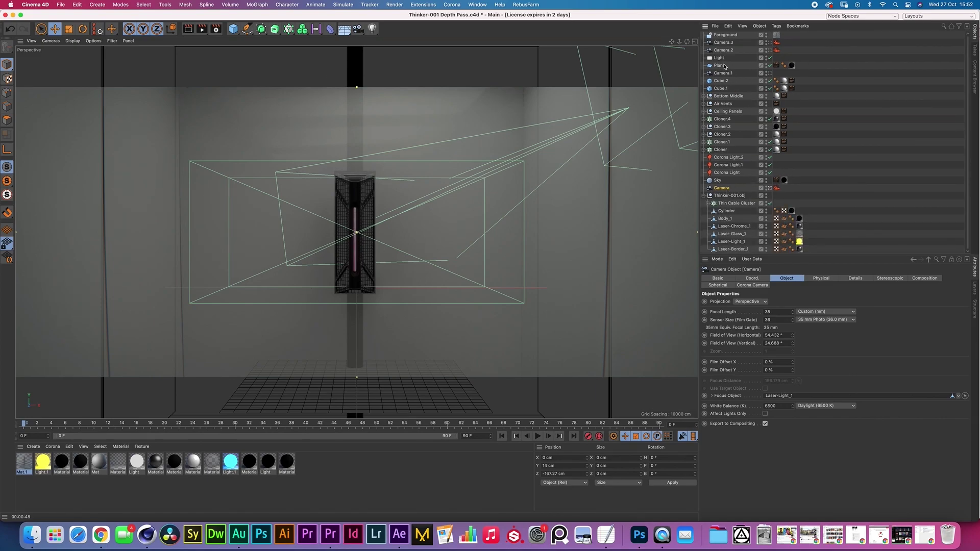
click(478, 5)
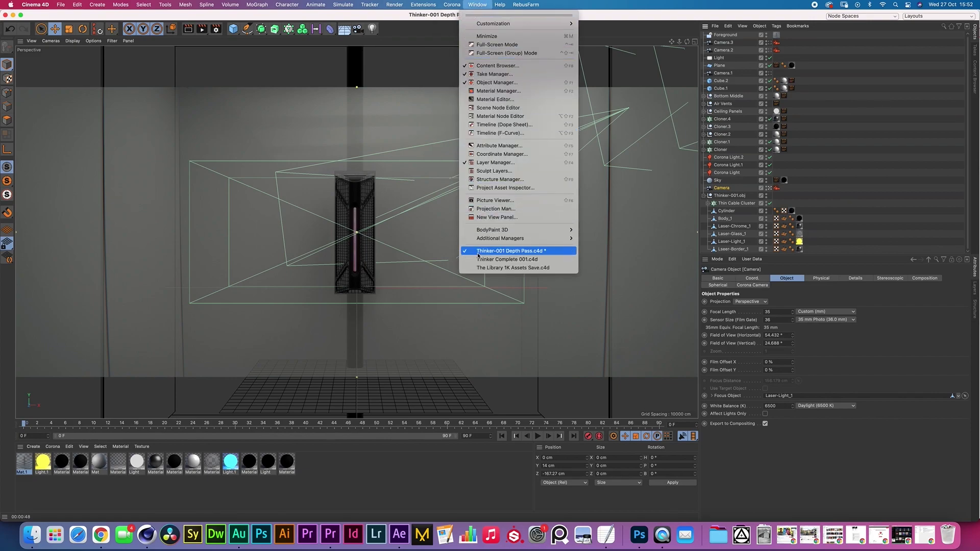
click(484, 259)
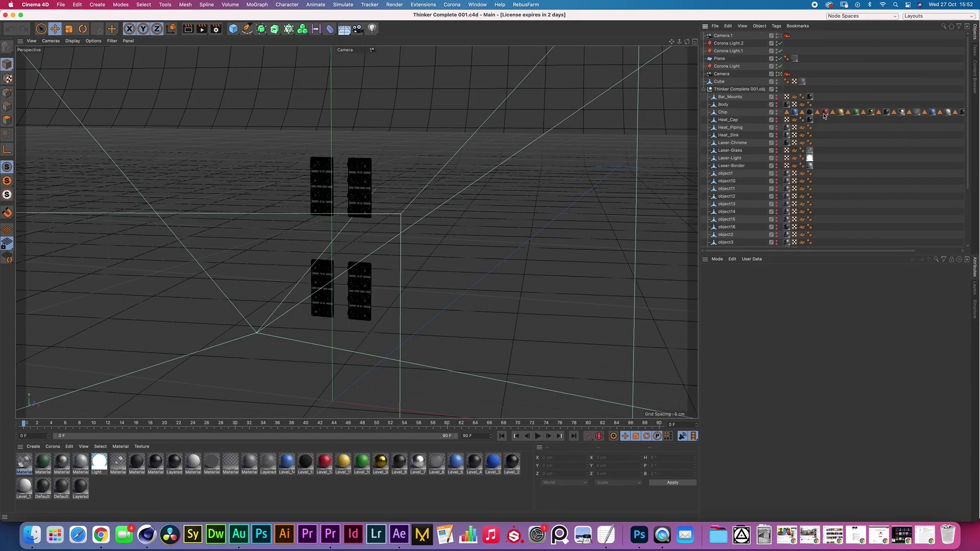
click(705, 89)
click(728, 89)
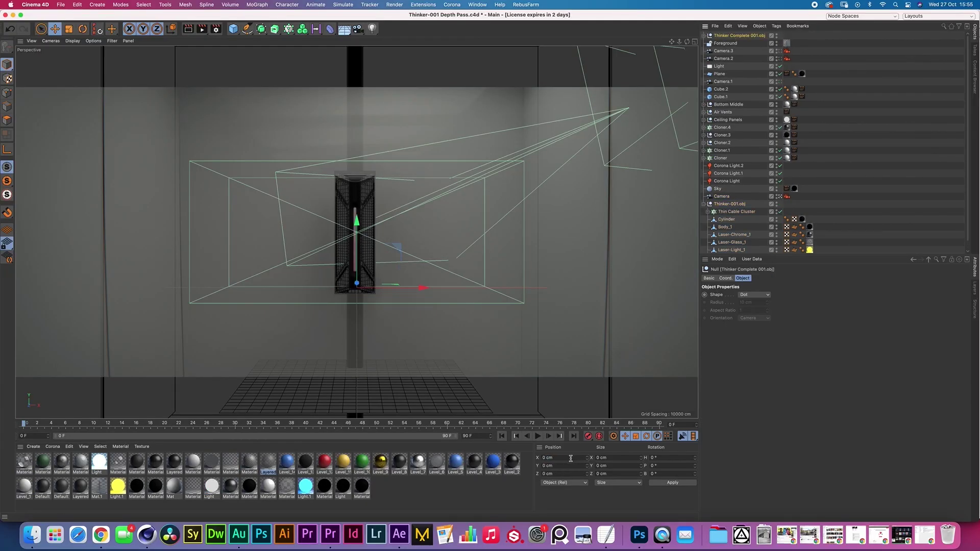
Set the position of Thinker Complete 001.obj to X -0.45 cm, Y -1.153 cm and Z -11.092 cm
click(570, 458)
text(-0.45 cm)
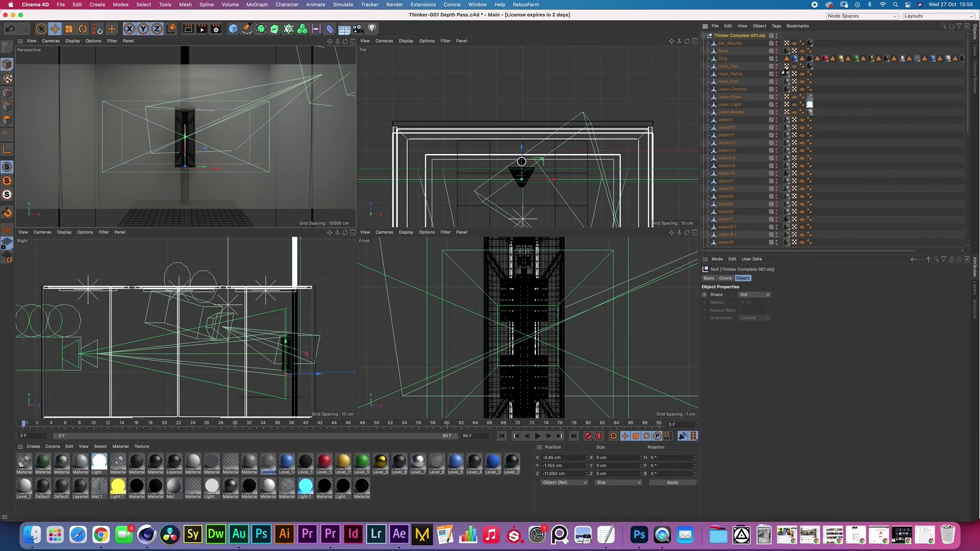
Nest Thinker Complete 001.obj under Thinker-001.obj in place of the old body and laser parts, and render the view
click(777, 220)
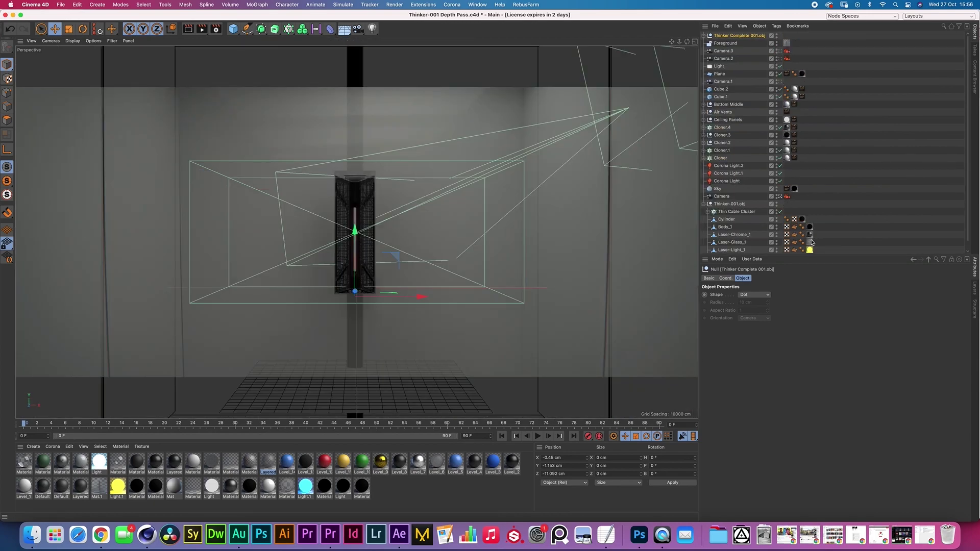
key(ctrl+z)
key(ctrl+r)
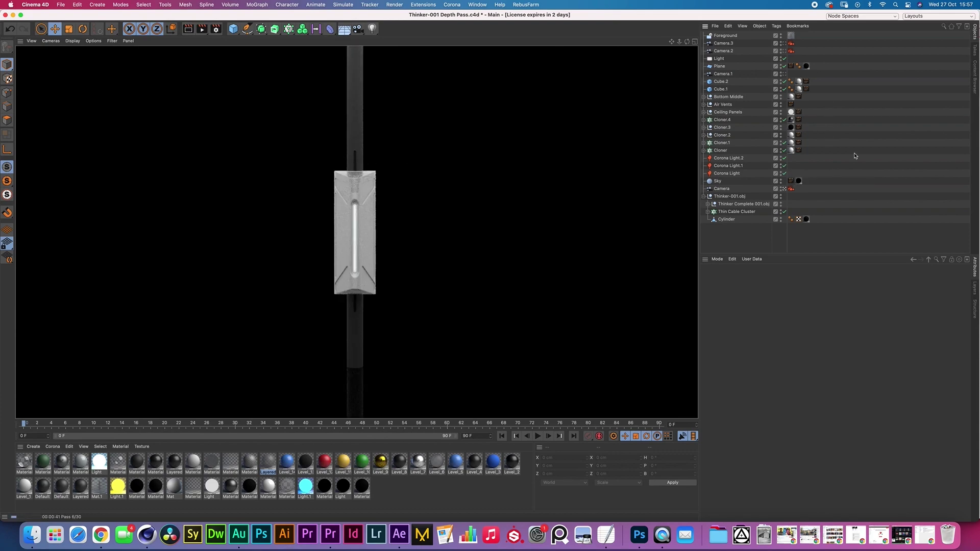
Stop the render, expand Thinker Complete 001.obj, and open the Color Correct shader in its material's reflection glossiness
key(Escape)
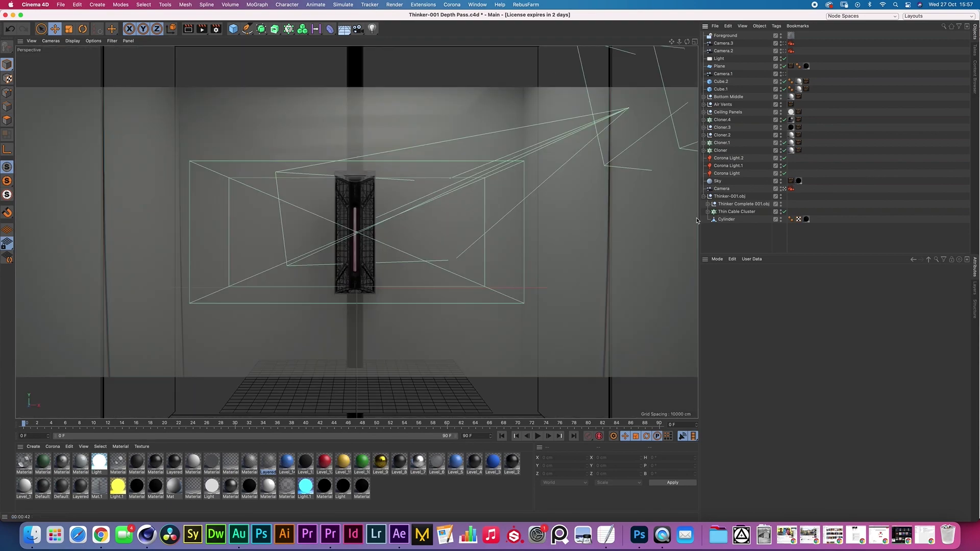
click(708, 204)
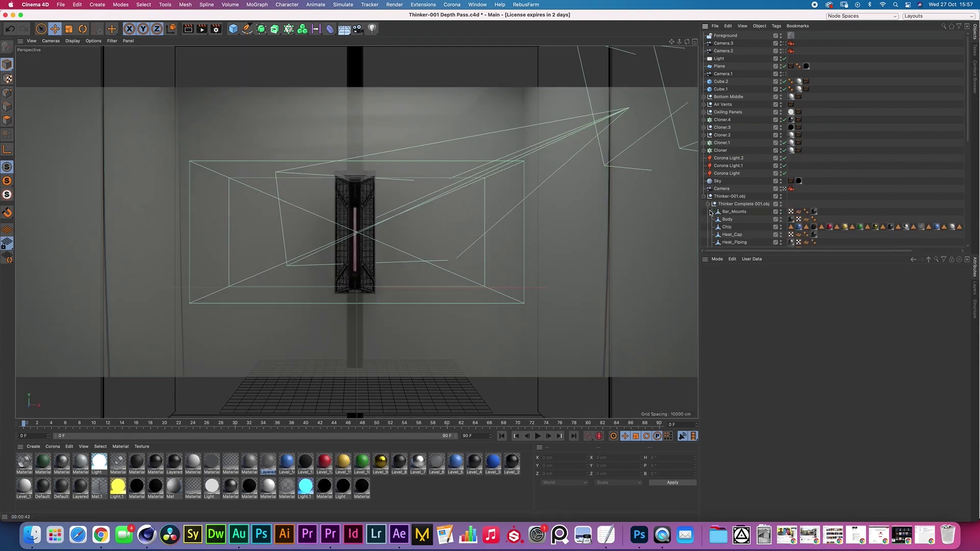
click(61, 468)
click(759, 279)
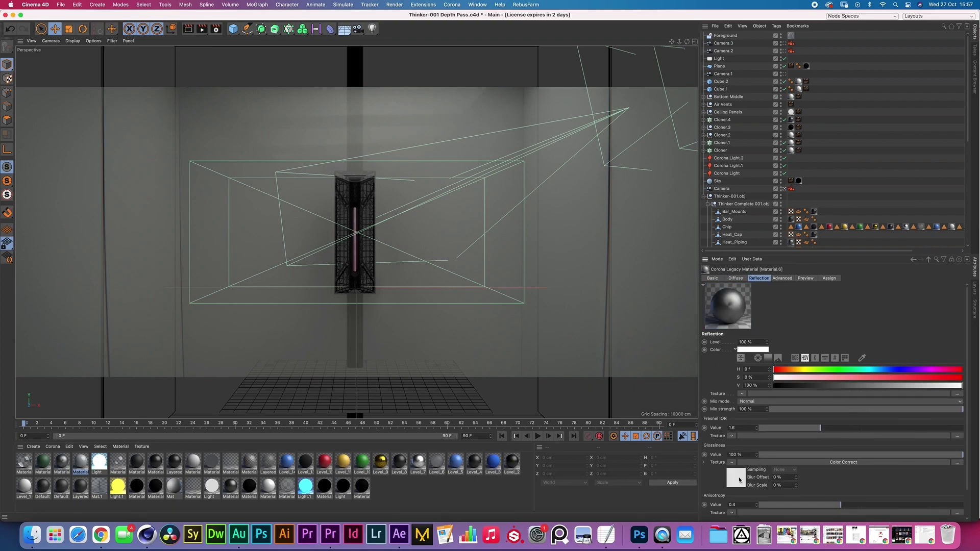
click(735, 475)
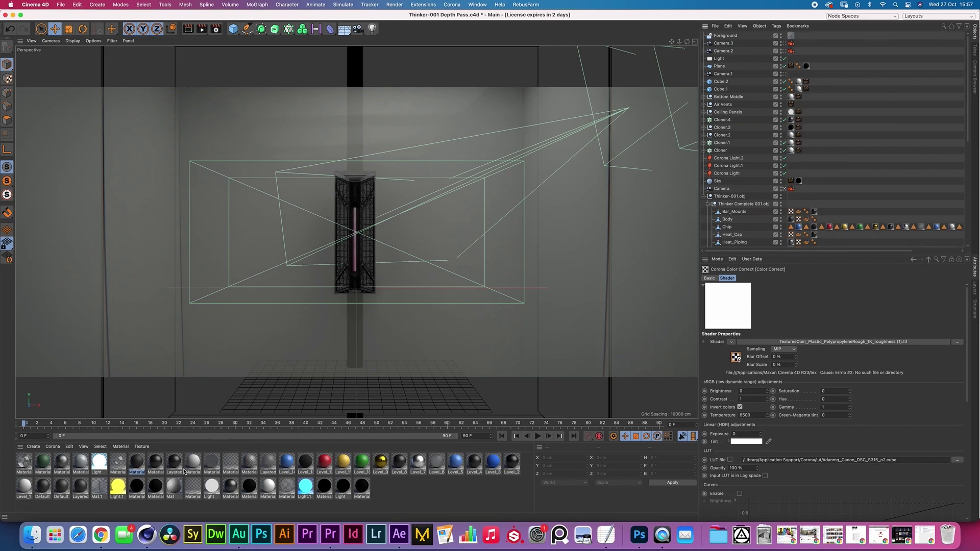
Check the reflection settings of the other materials and search the texture files for "polypropylene"
click(25, 463)
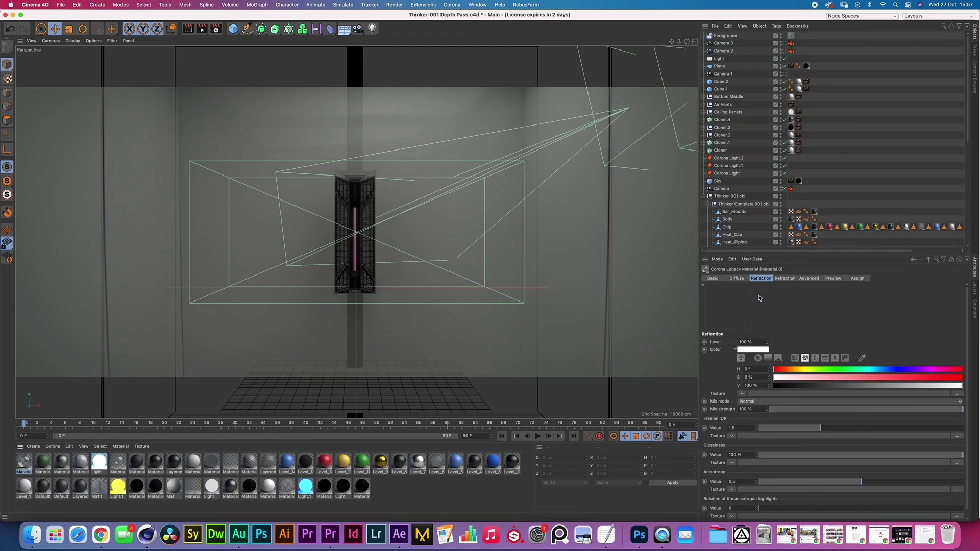
click(61, 463)
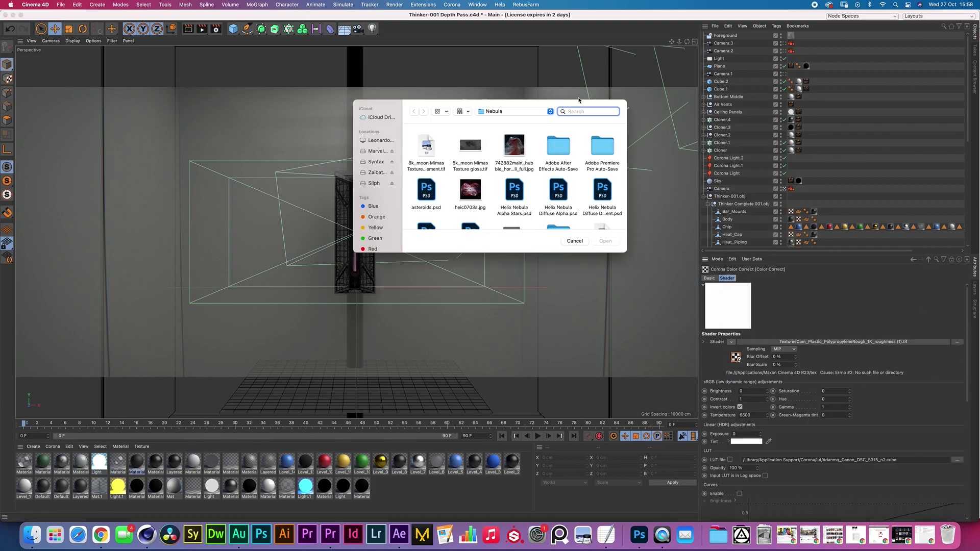
text(polypropylene)
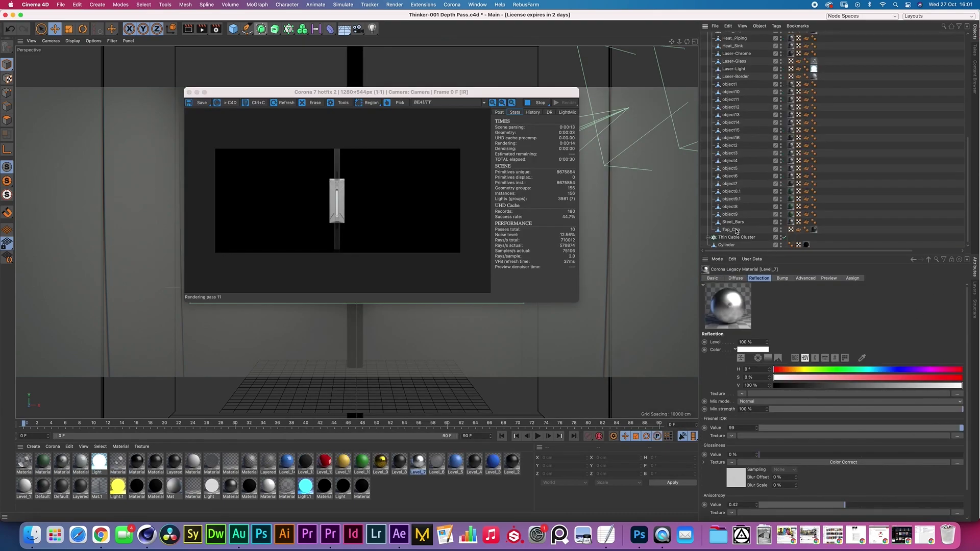
Inspect Top_Cap's layered material and the Color Correct shader texture in the reflection glossiness of its base material, Material.3
click(736, 230)
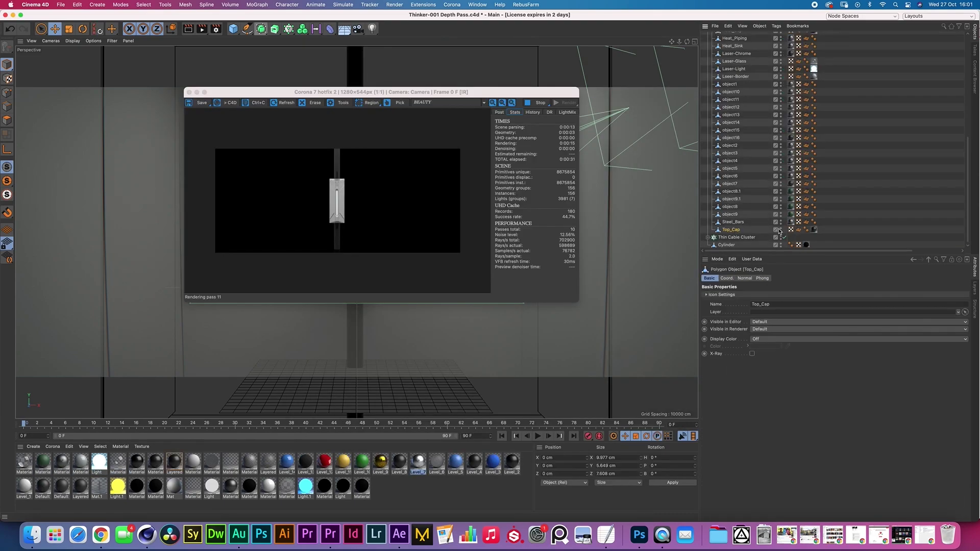
click(814, 230)
double_click(815, 231)
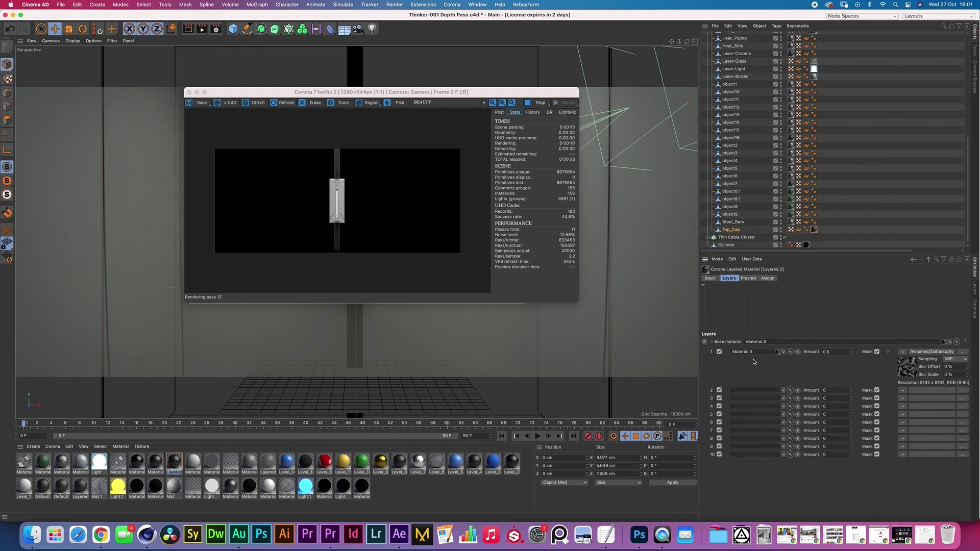
double_click(155, 462)
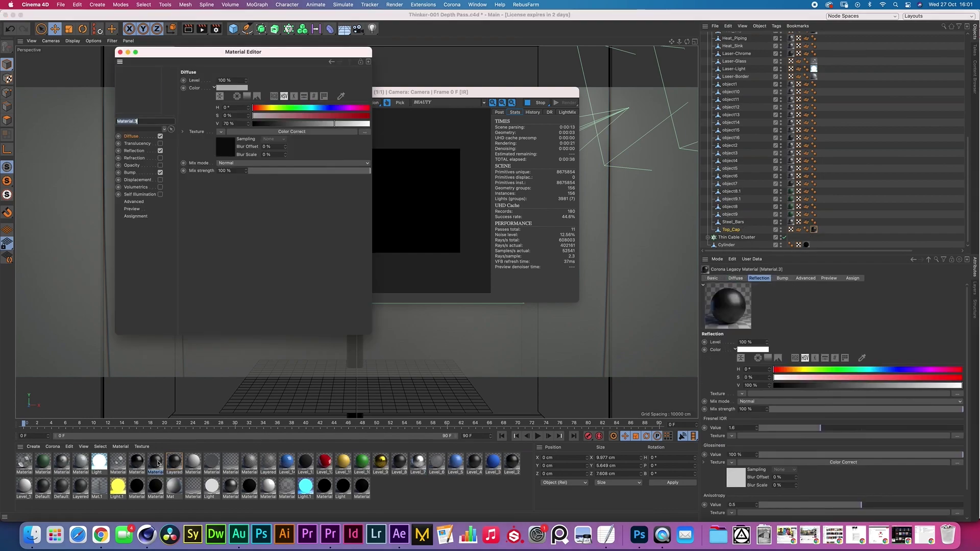
drag(234, 52, 654, 129)
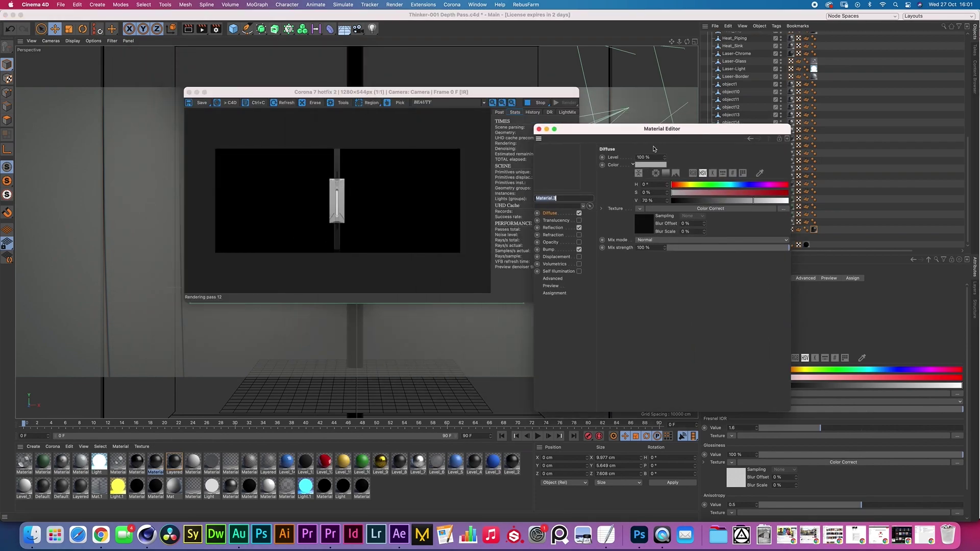
click(553, 227)
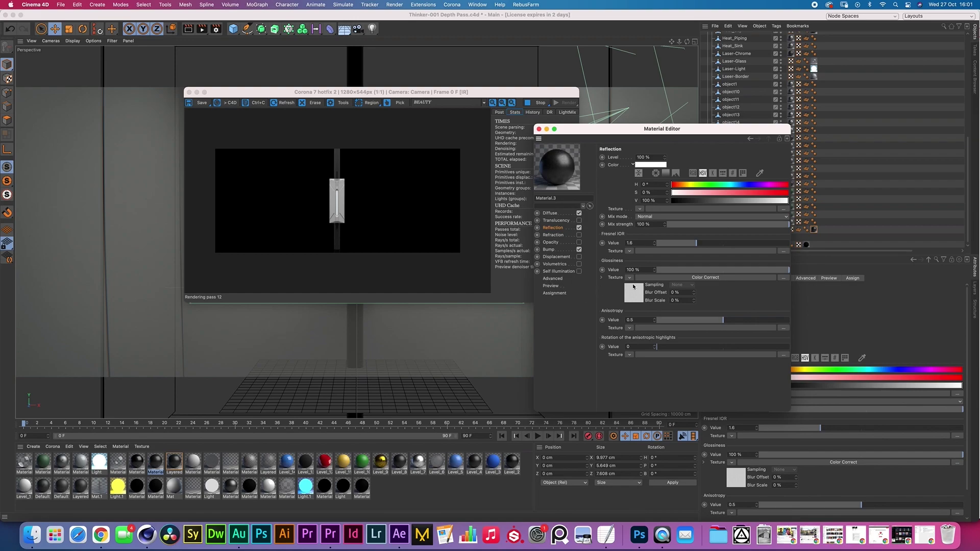
click(633, 293)
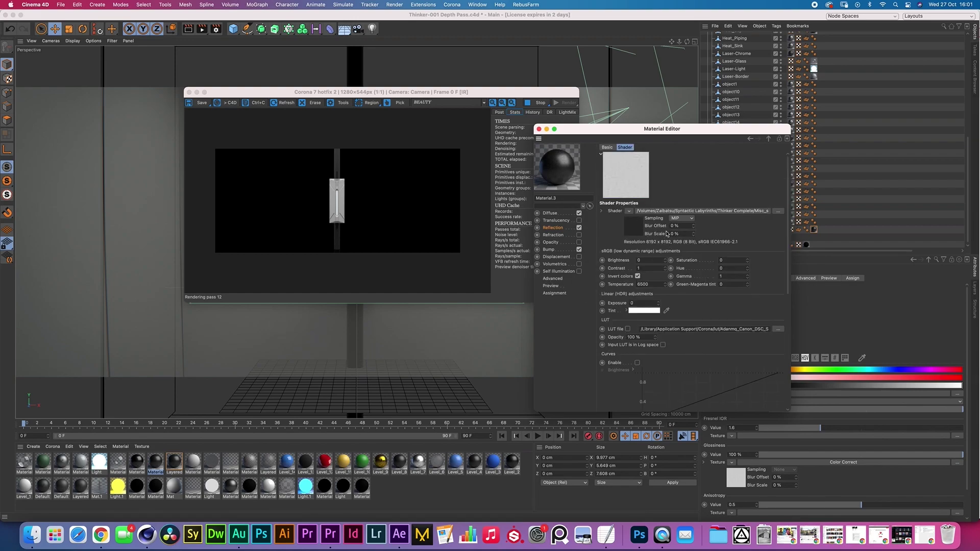
click(552, 279)
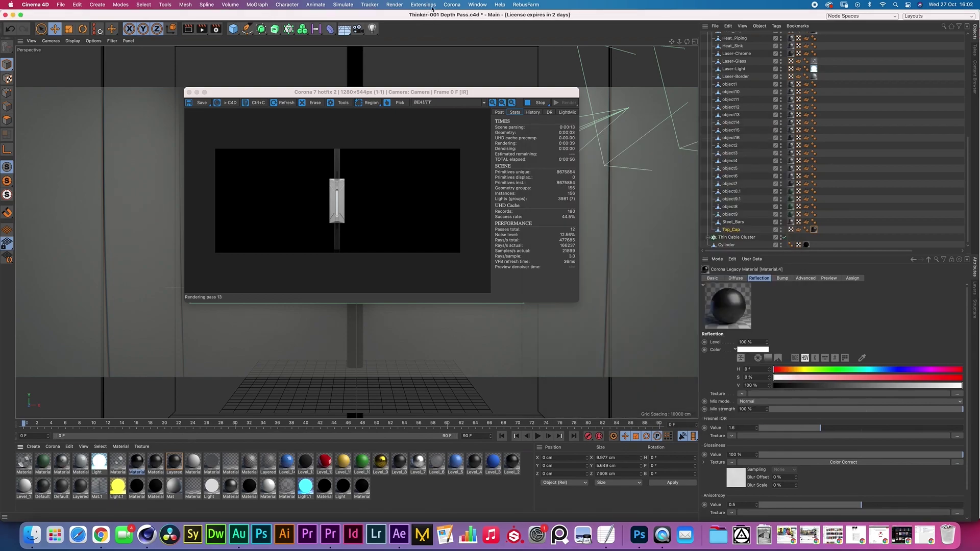
Run the Corona scene converter on third-party objects, third-party materials and Corona Legacy materials
click(452, 5)
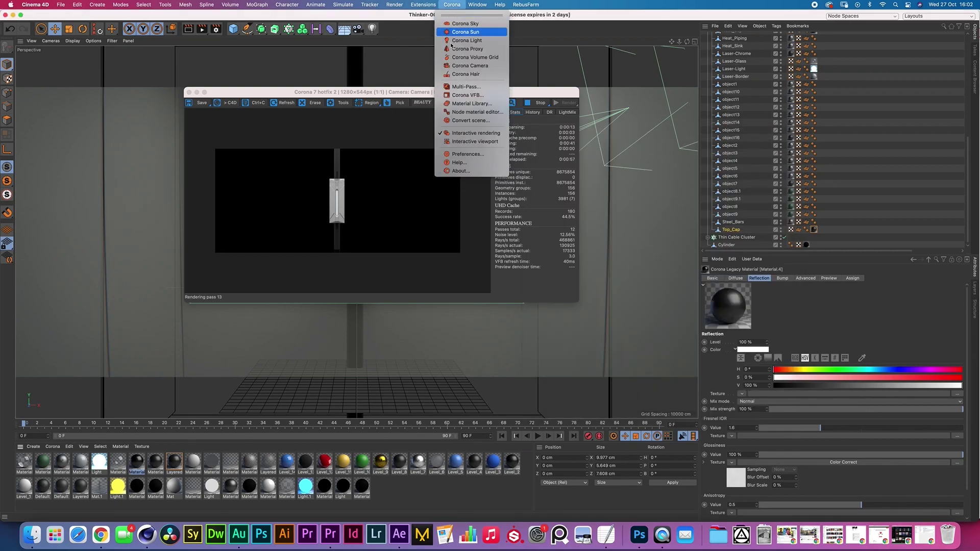
click(453, 126)
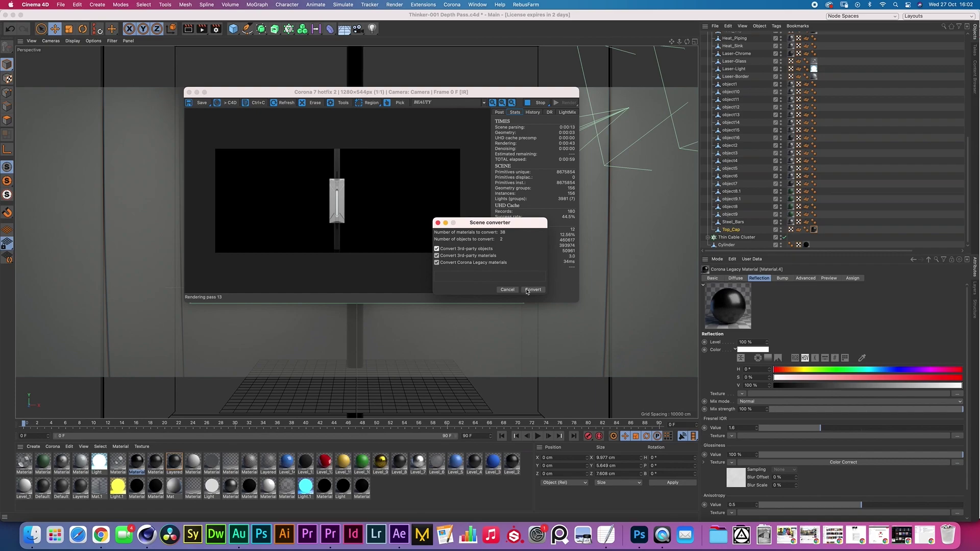
click(533, 289)
drag(231, 112, 619, 157)
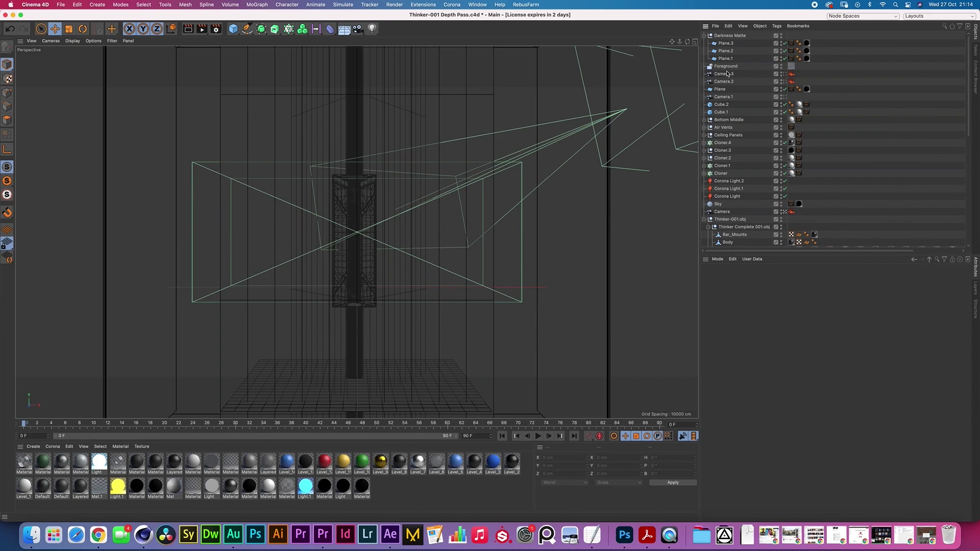
Select the Darkness Matte group and start Corona interactive rendering, with the render window moved over the viewport
click(705, 38)
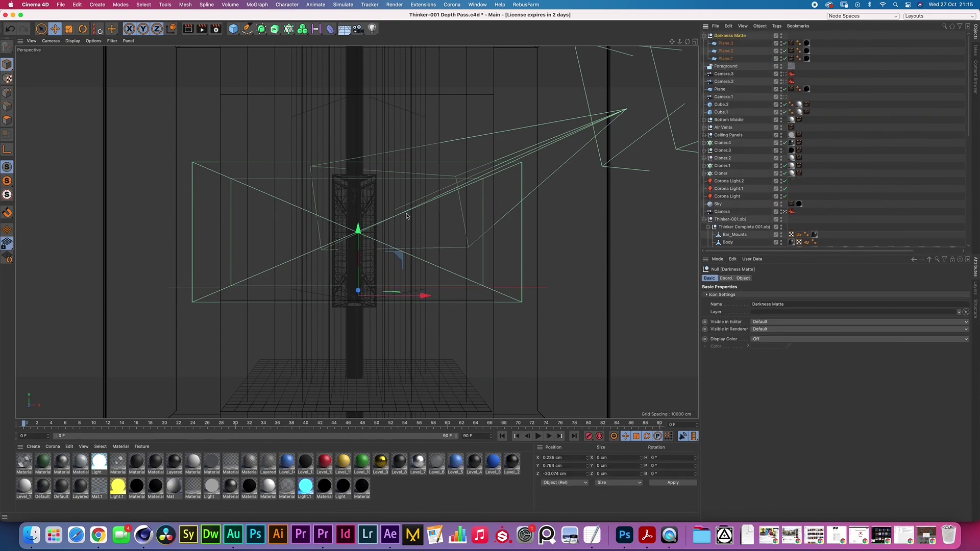
click(451, 5)
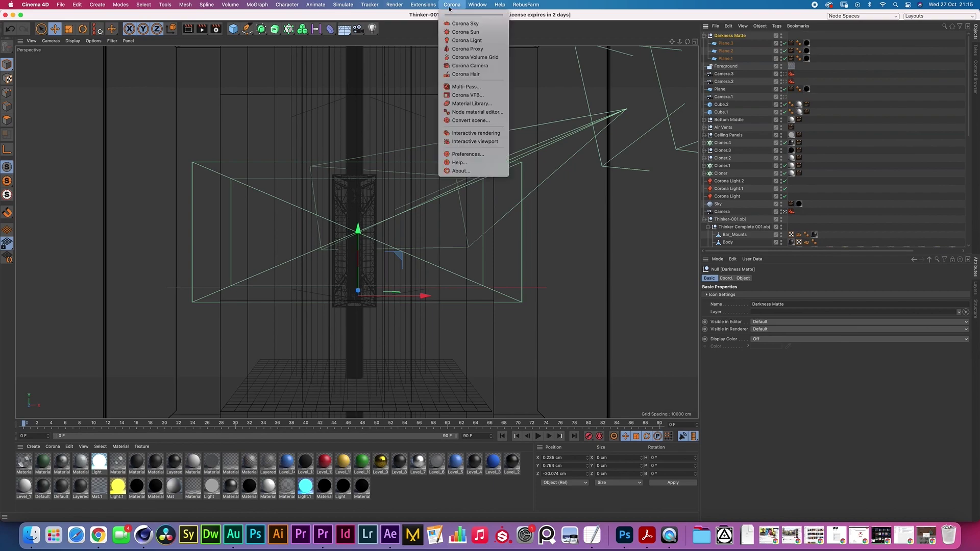
click(464, 134)
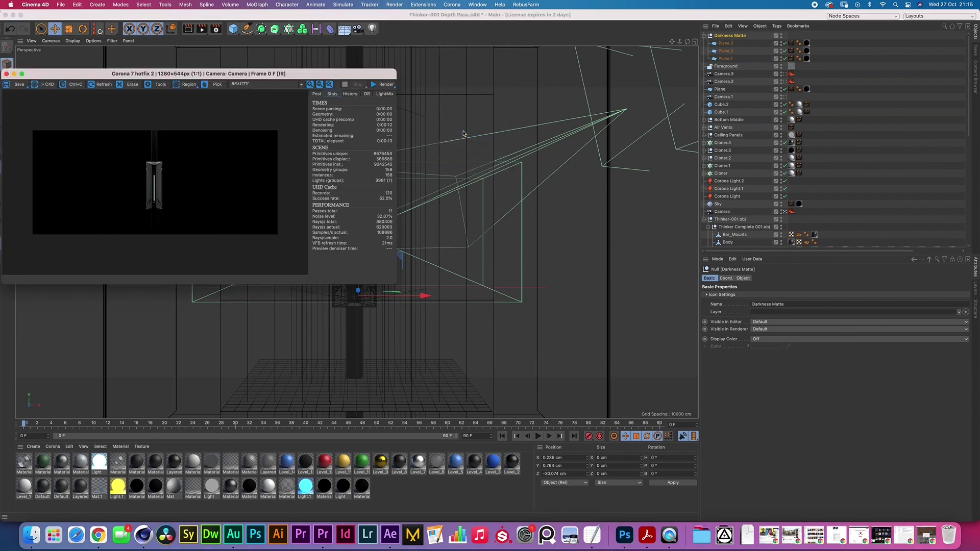
drag(209, 76, 428, 118)
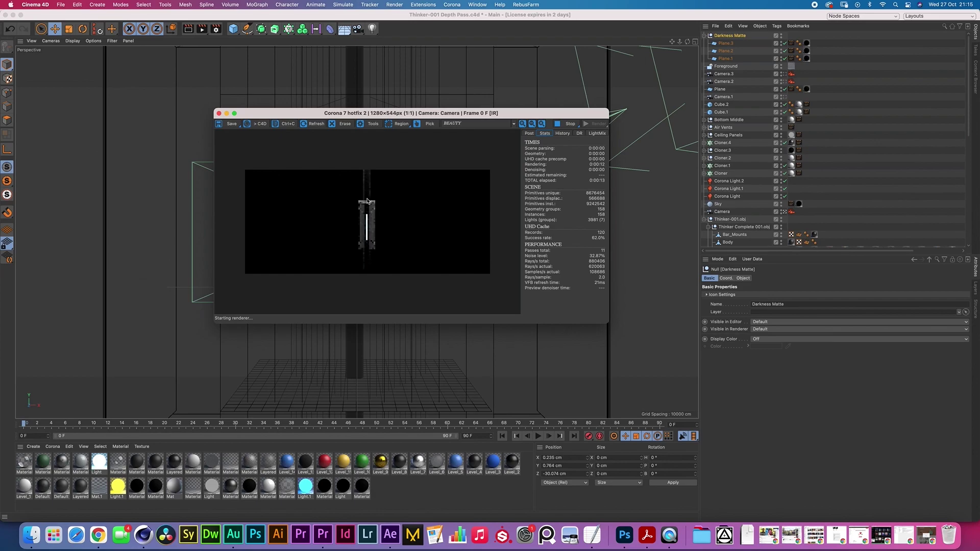
Show all four viewports, center the top view on the model, and turn off Seen by Camera in Plane.3's Compositing tag
click(730, 36)
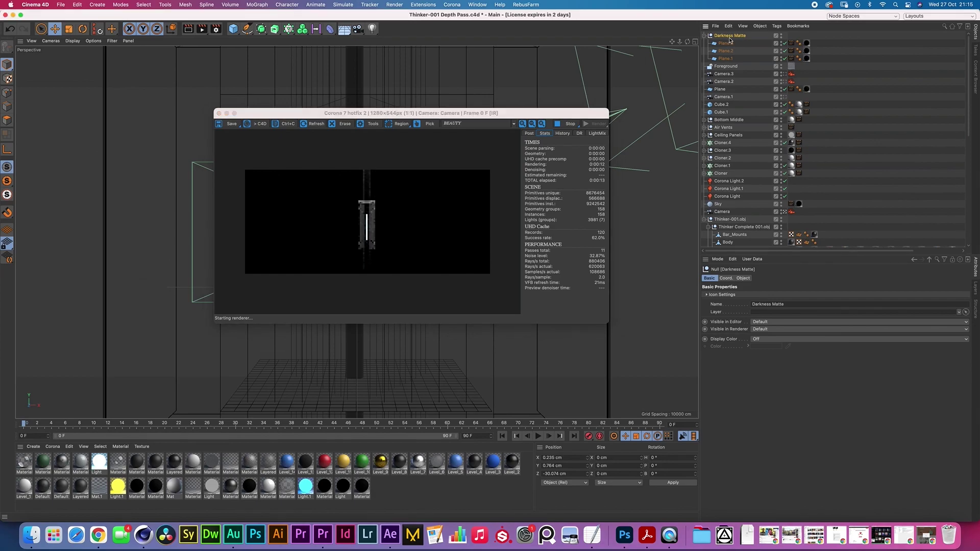
click(695, 41)
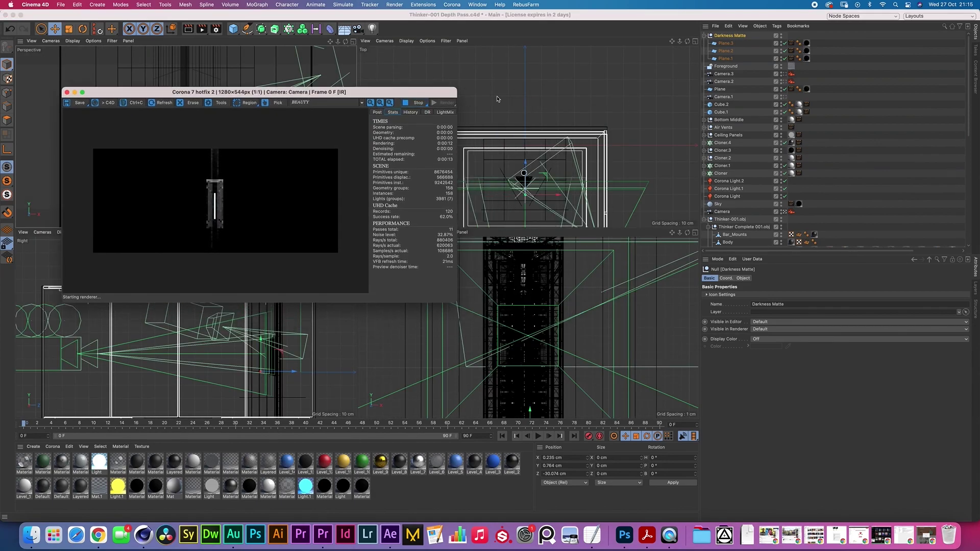
drag(672, 44, 527, 172)
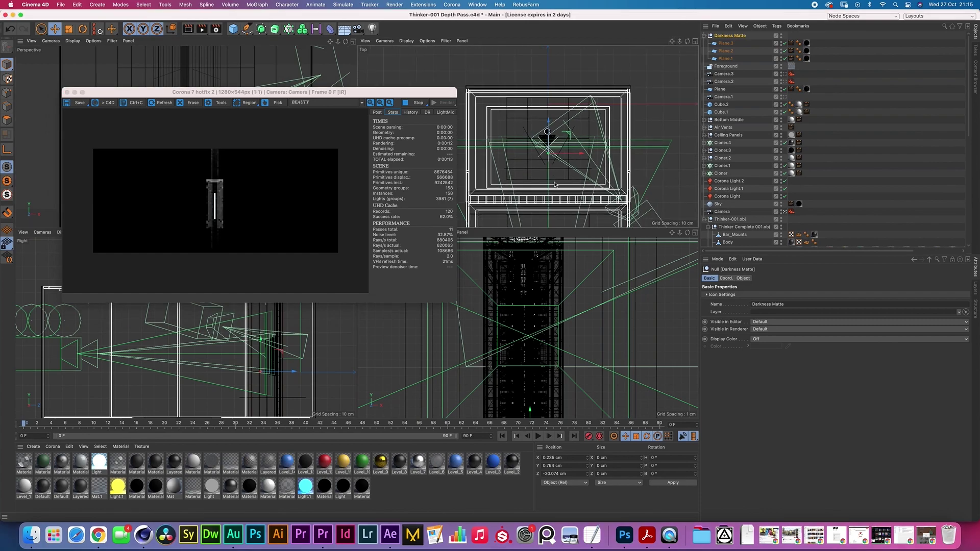
click(791, 36)
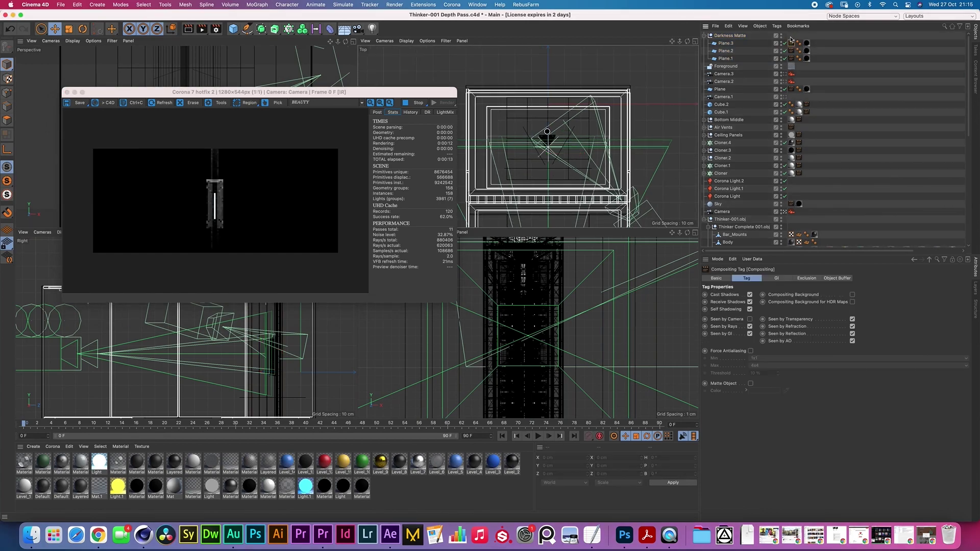
click(749, 320)
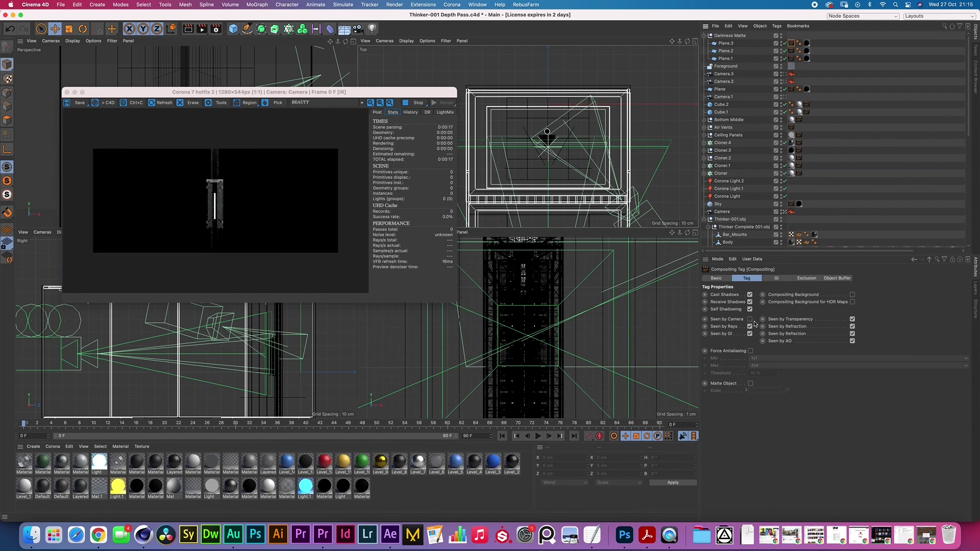
Move the Darkness Matte group along Z to about -46 cm while checking the interactive render, and dismiss the Corona error window
click(730, 35)
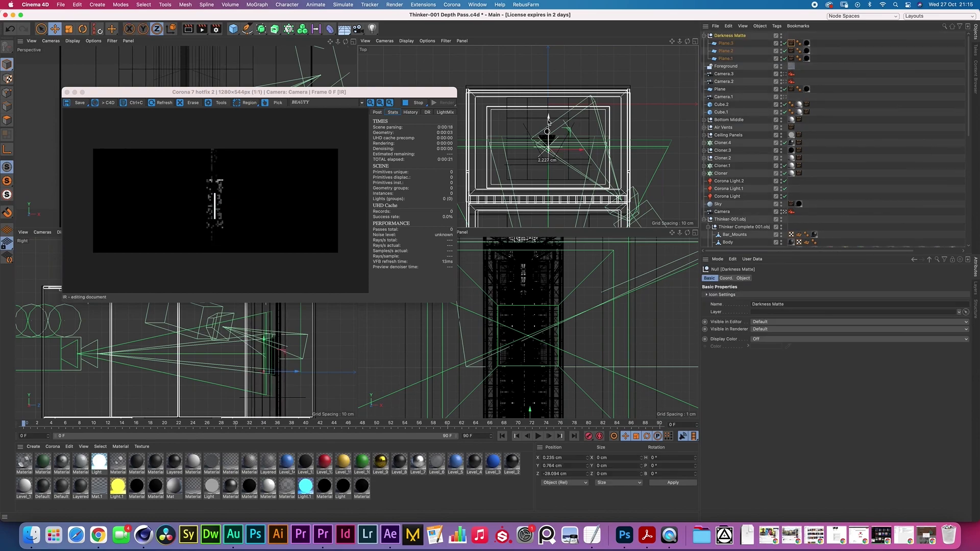
drag(549, 123, 549, 120)
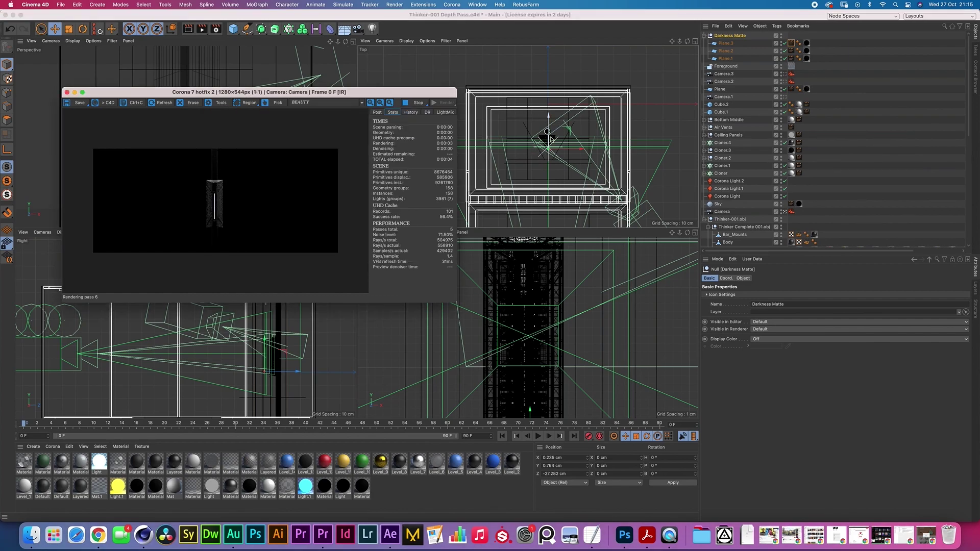
drag(549, 129, 547, 160)
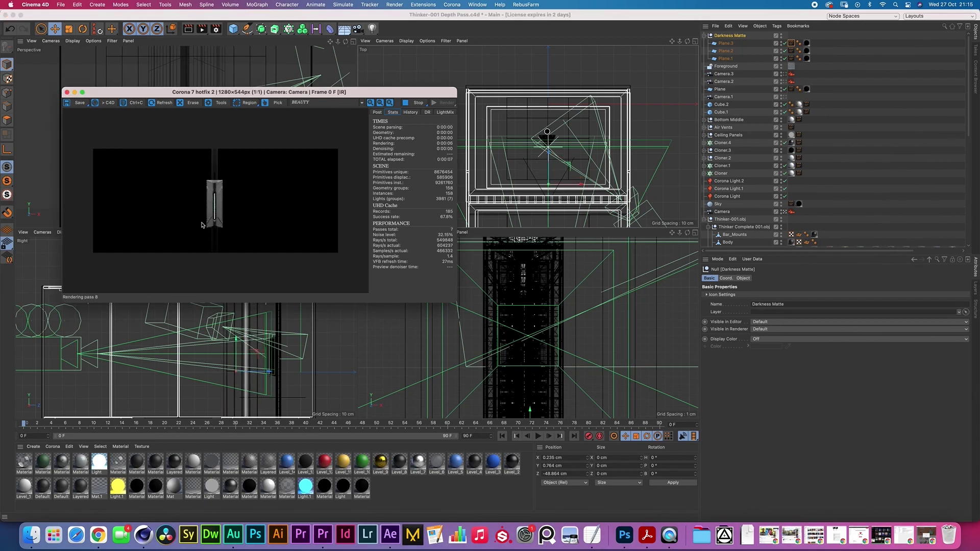
drag(567, 190, 567, 186)
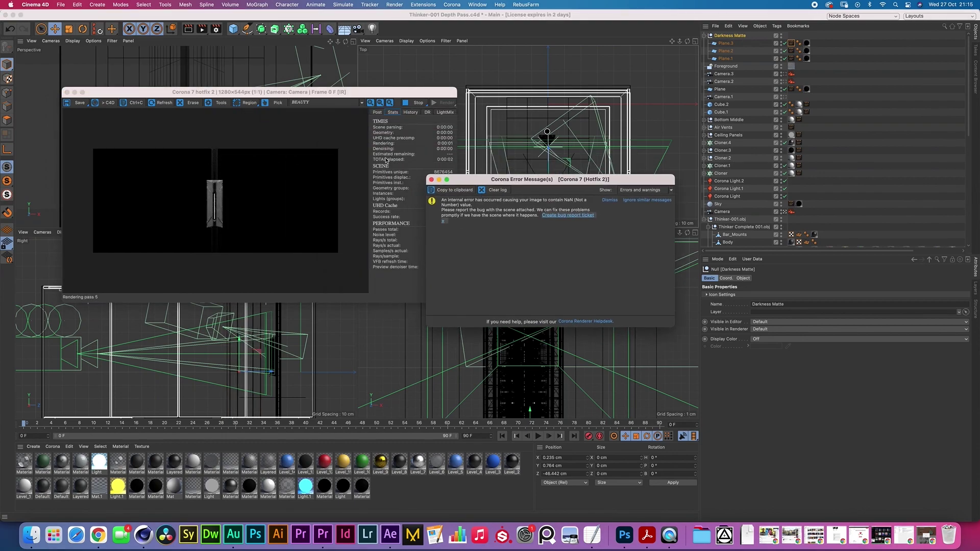
click(432, 179)
drag(567, 186, 567, 182)
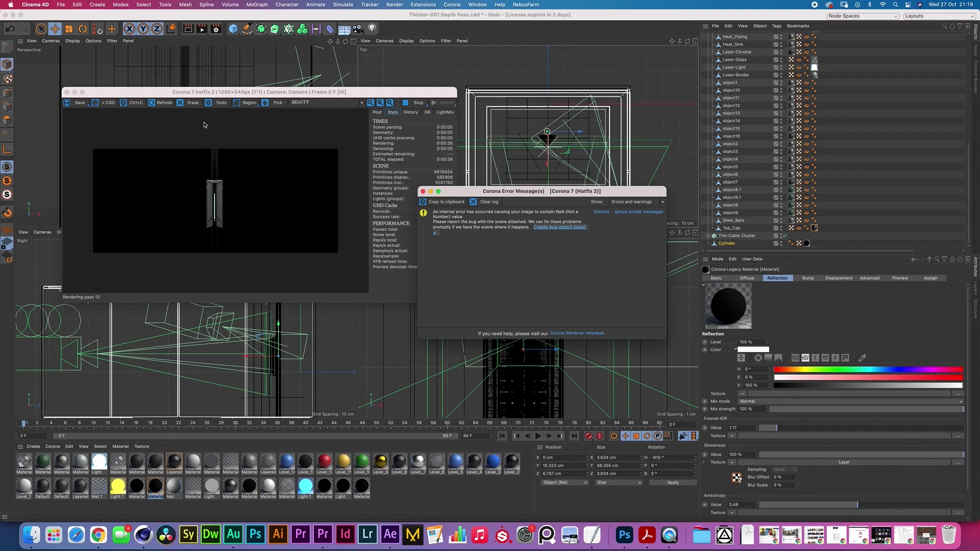
Create a new Corona Physical material and open its Base layer settings
click(52, 446)
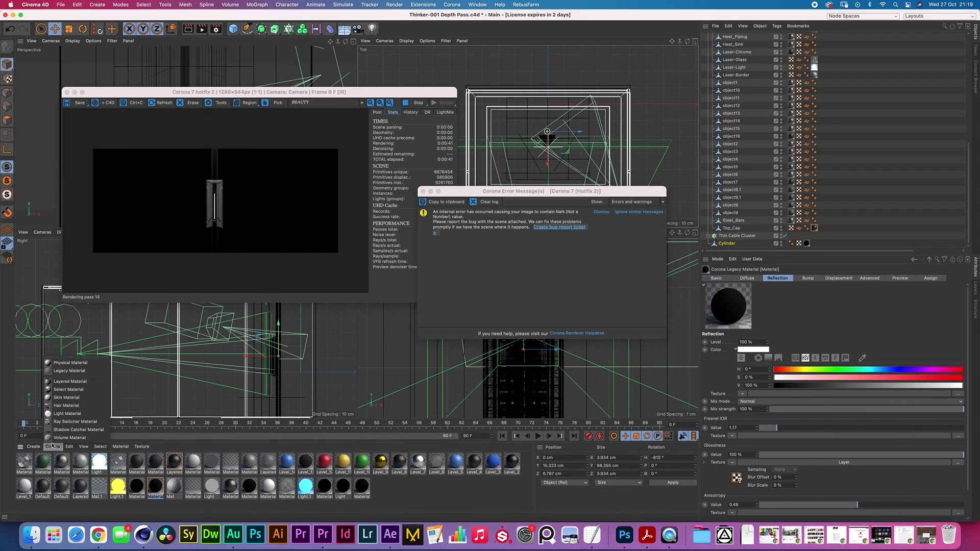
click(70, 363)
double_click(27, 463)
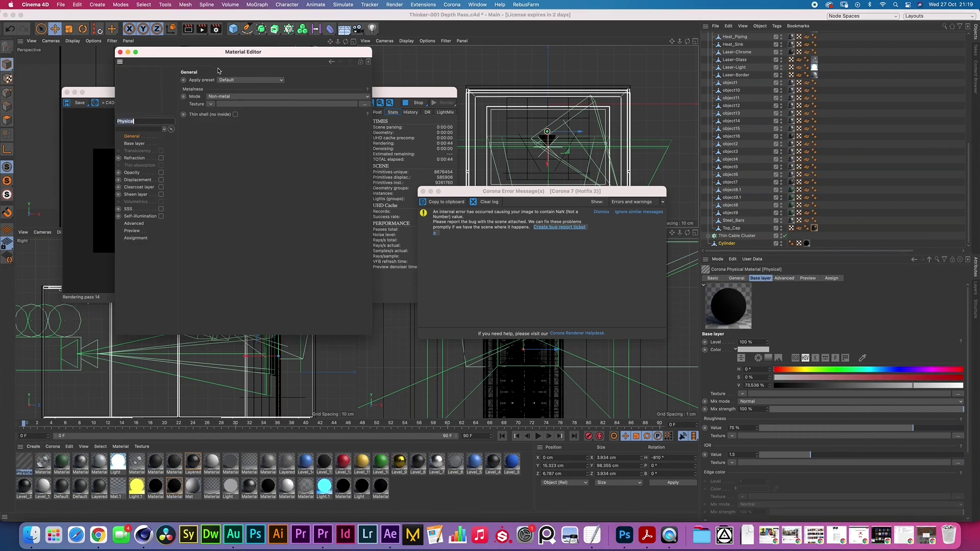
drag(219, 52, 504, 119)
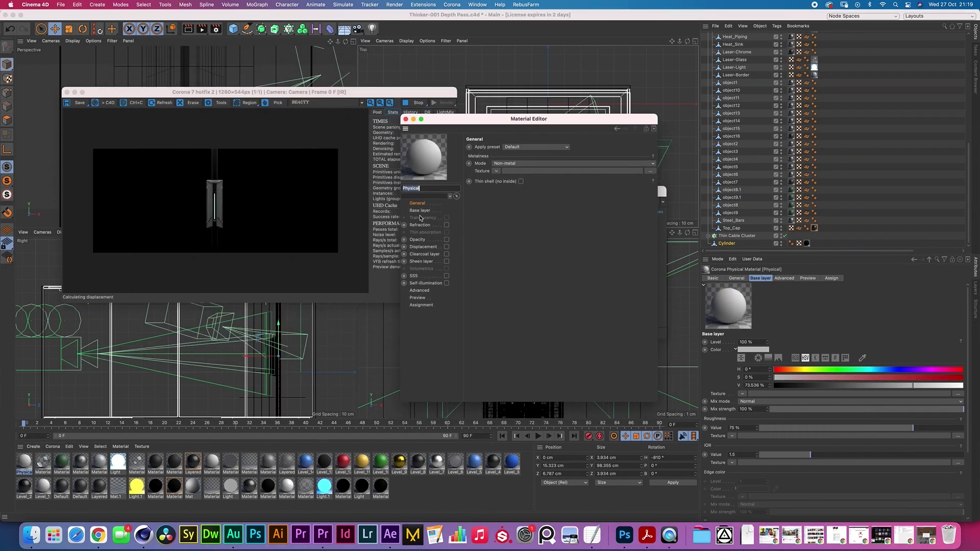
click(420, 211)
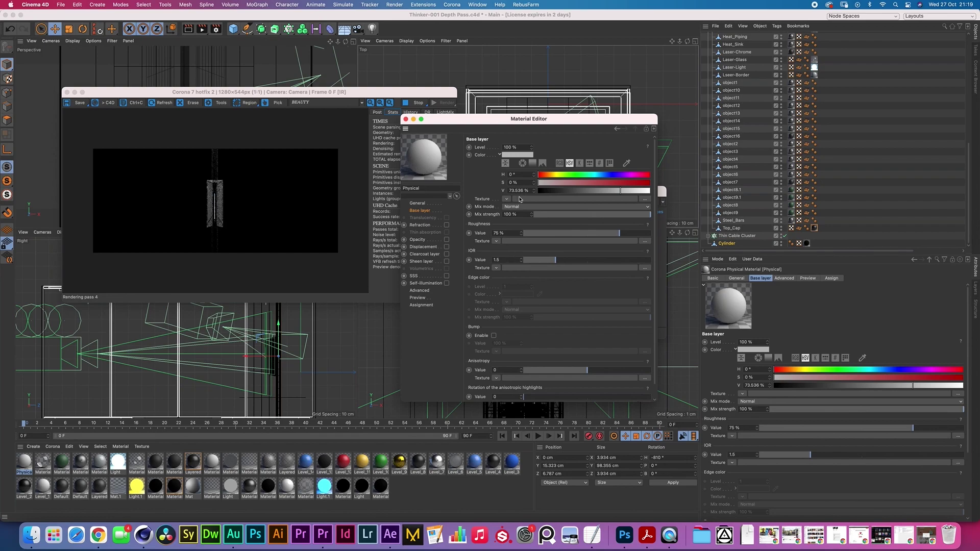
Set the base layer colour to black with V at 0% and open the image chooser for the roughness texture
drag(553, 191, 537, 191)
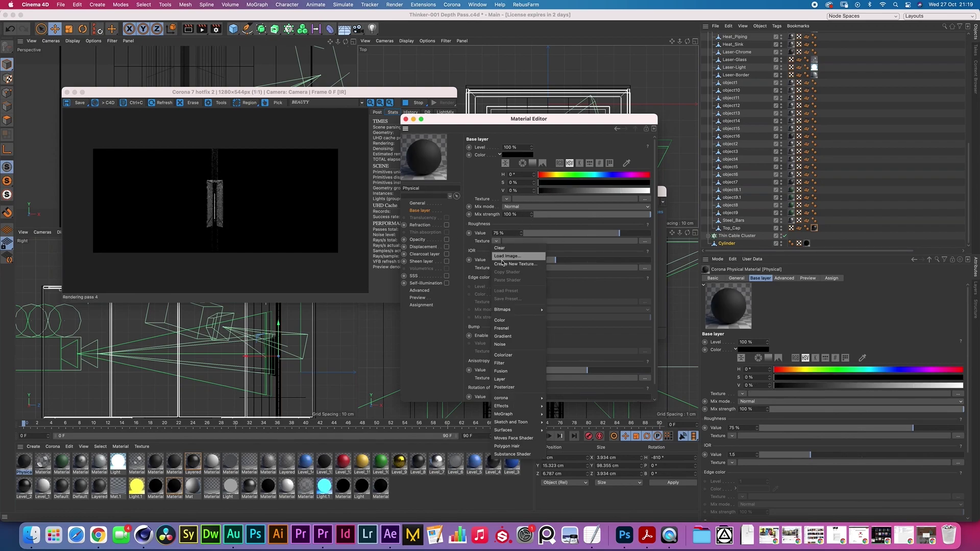
click(599, 162)
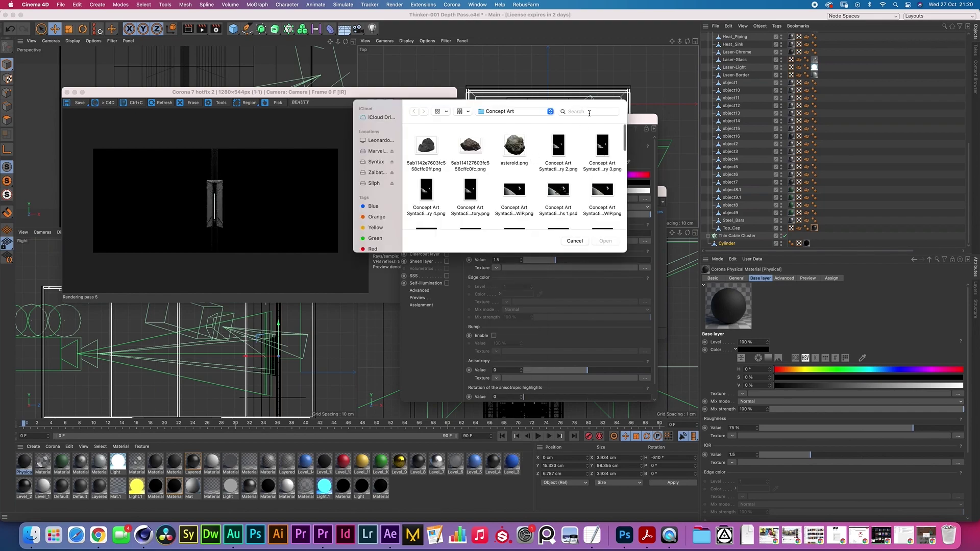
click(589, 112)
Switch to Chrome and browse the textures.com library to the Metal (Ferrous) section of PBR Materials
key(super+Tab)
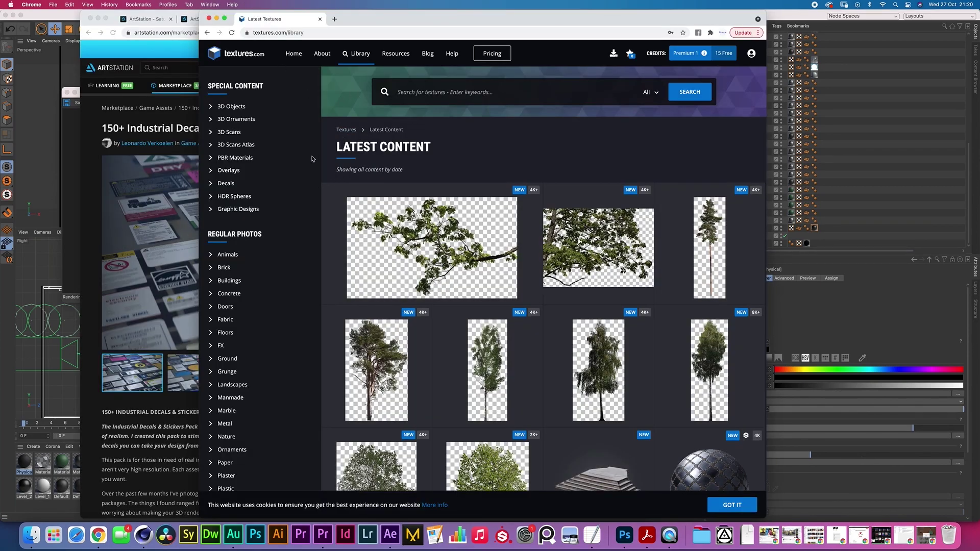
scroll(531, 291, down, 5)
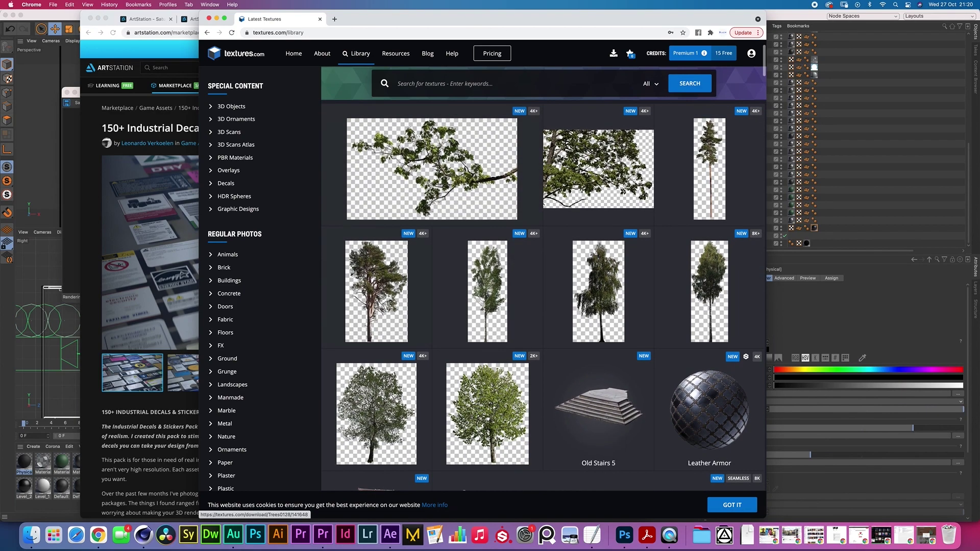
scroll(397, 400, down, 5)
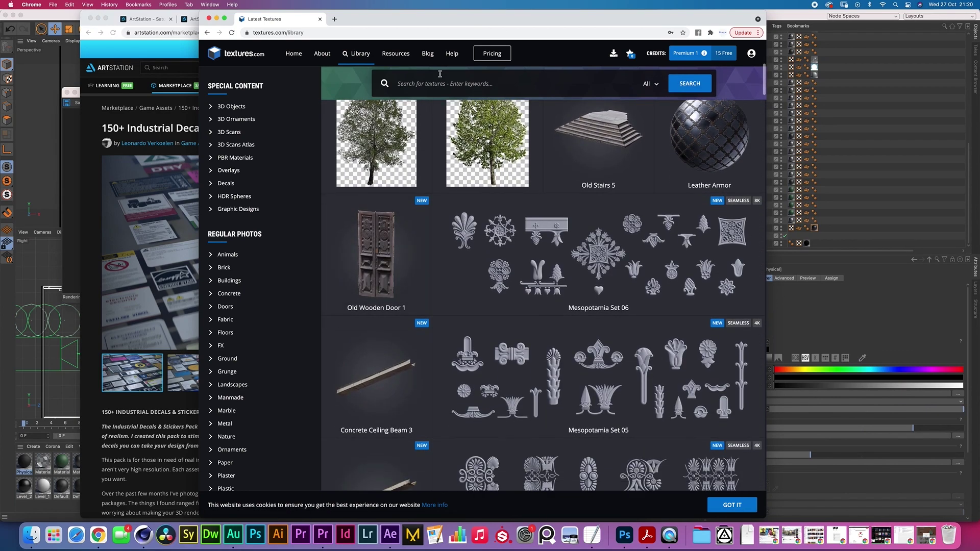
scroll(357, 132, up, 3)
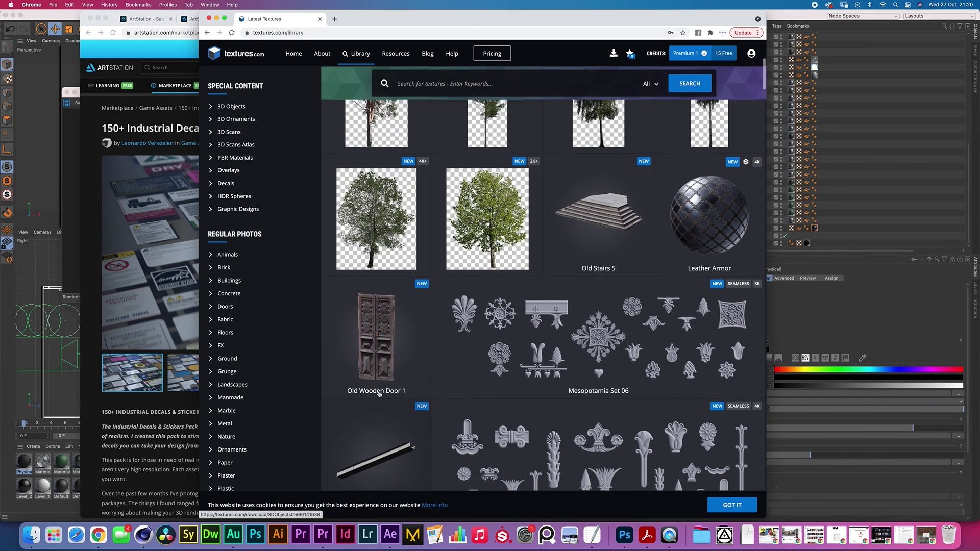
click(236, 196)
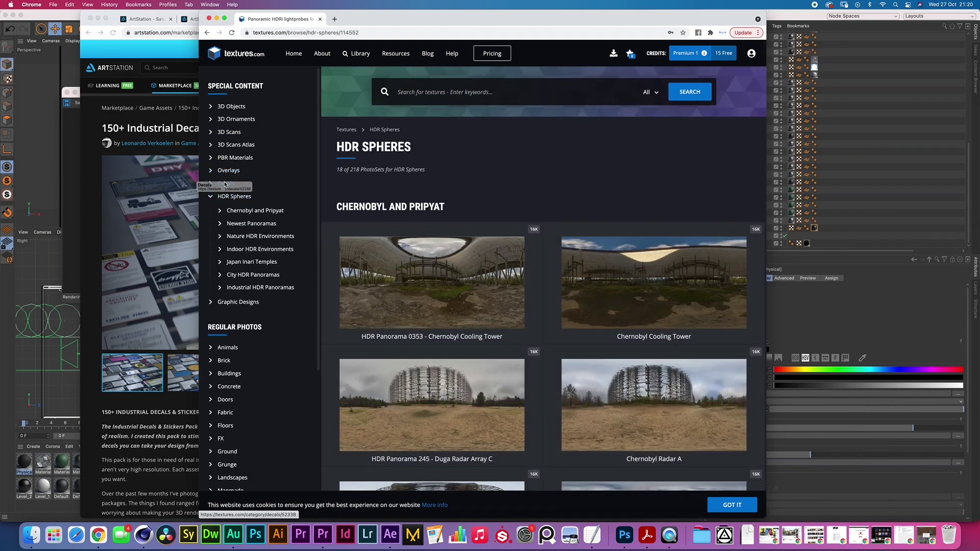
click(235, 158)
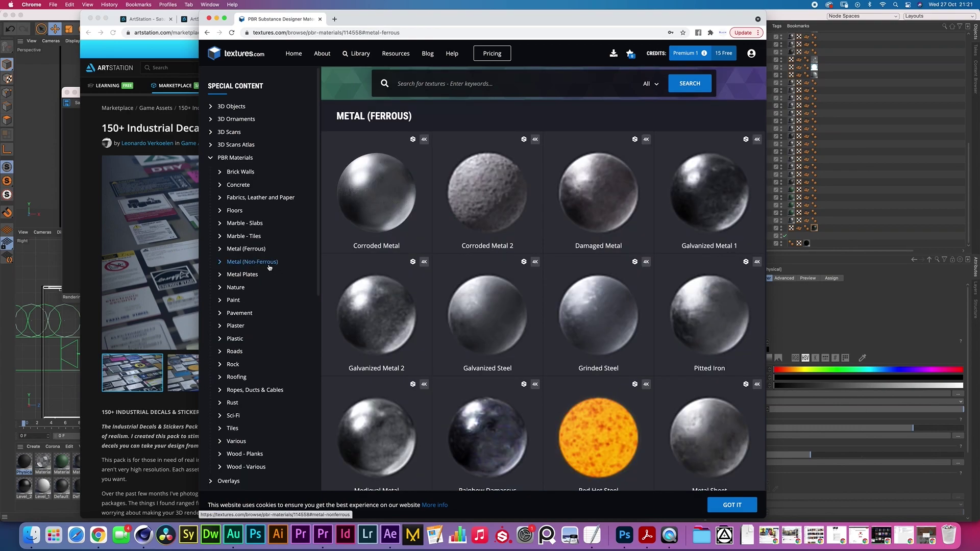
Browse the metal materials and open Old Aluminium and Fake Gold Paint in new browser tabs
scroll(558, 284, down, 4)
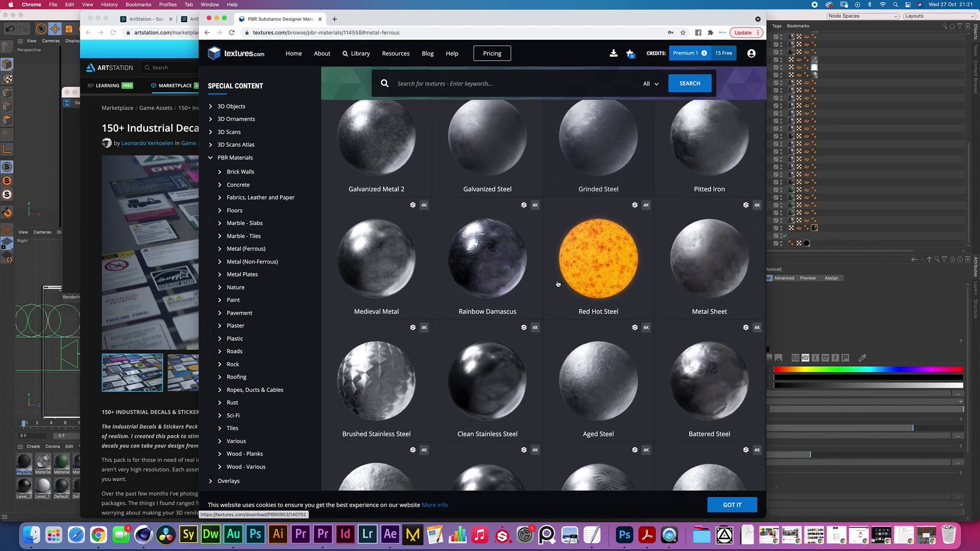
scroll(558, 284, down, 2)
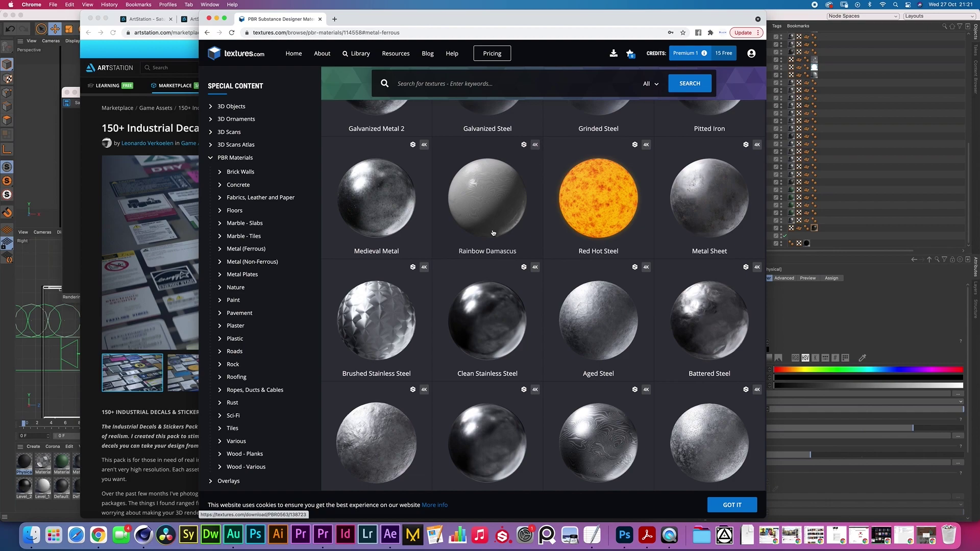
scroll(534, 194, down, 3)
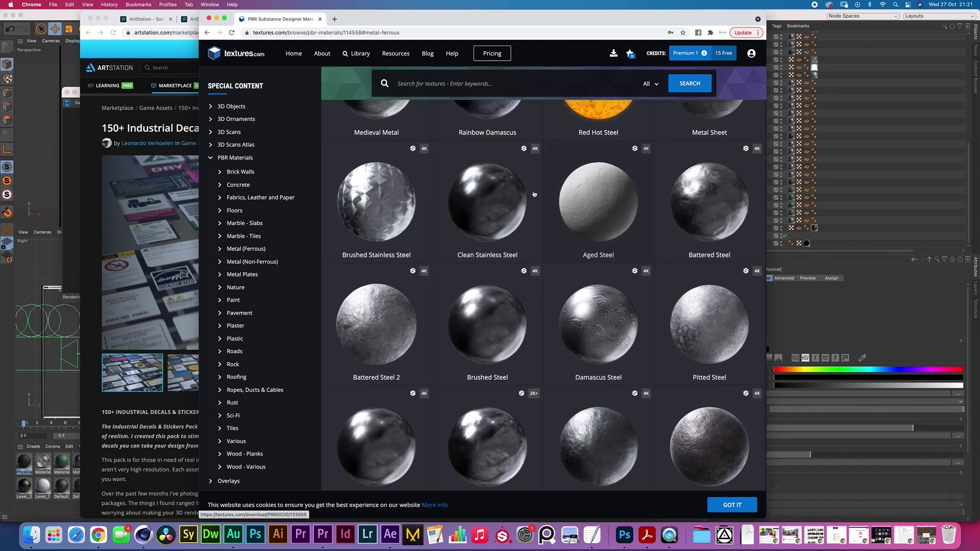
scroll(534, 194, down, 4)
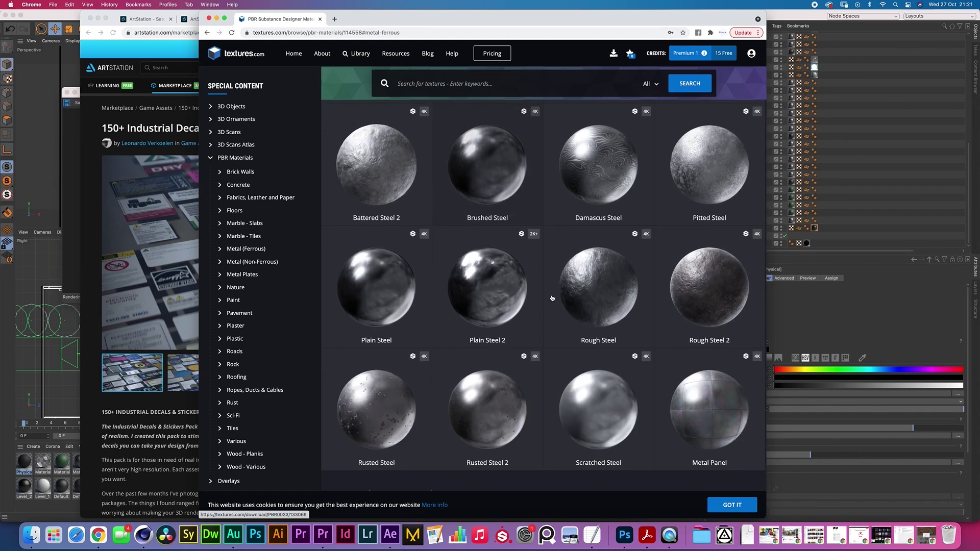
scroll(550, 296, down, 3)
scroll(544, 286, down, 3)
scroll(526, 302, up, 3)
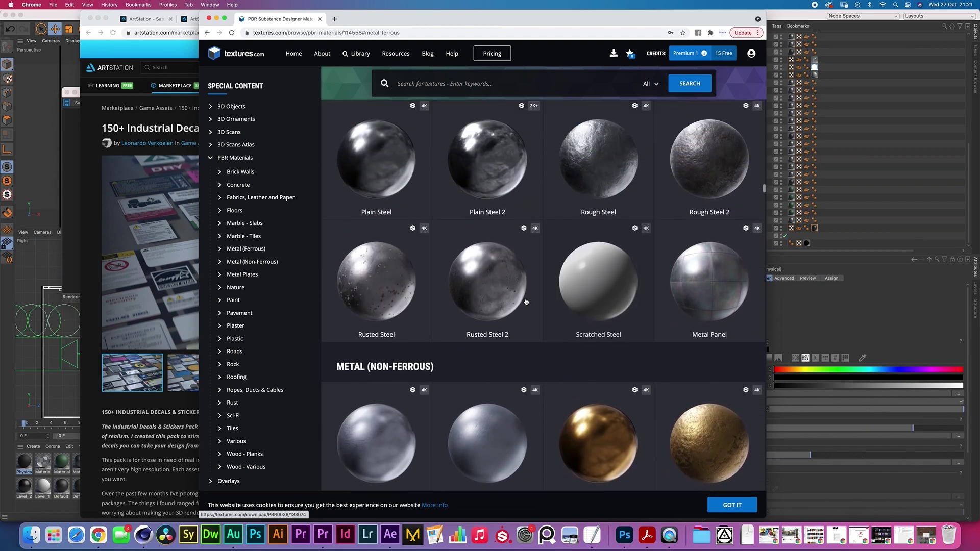
scroll(562, 291, down, 5)
right_click(620, 264)
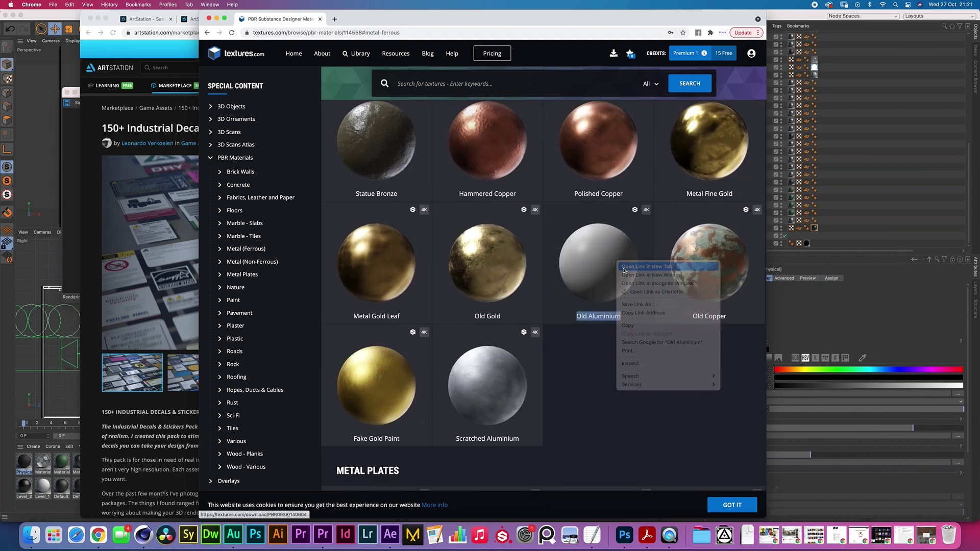
click(622, 267)
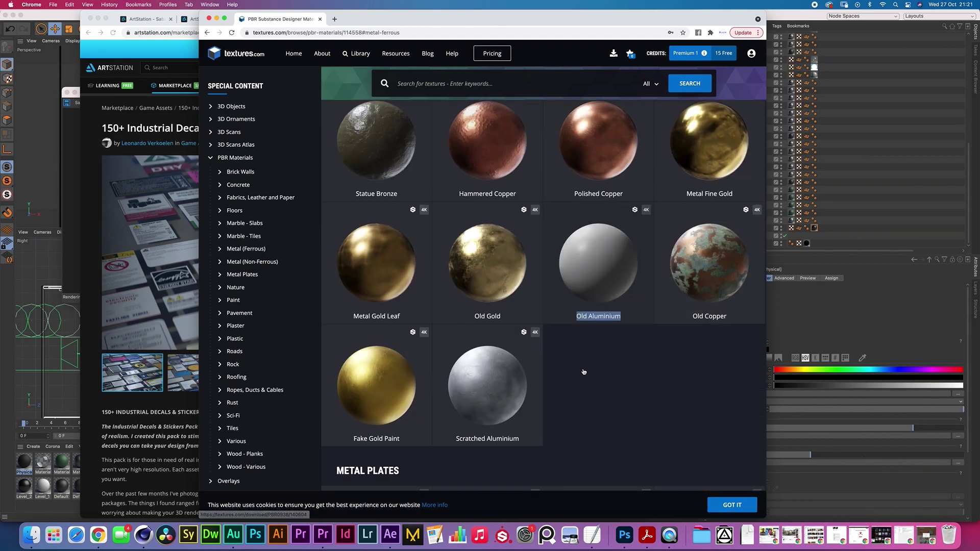
right_click(386, 374)
click(391, 377)
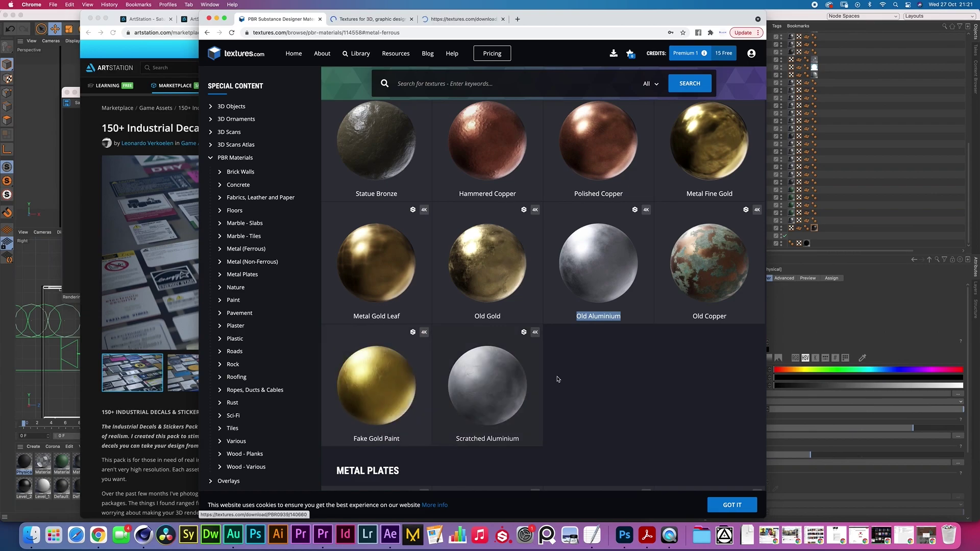
Find Hammerite Paint in the Paint category and open it in a new browser tab
scroll(558, 379, down, 10)
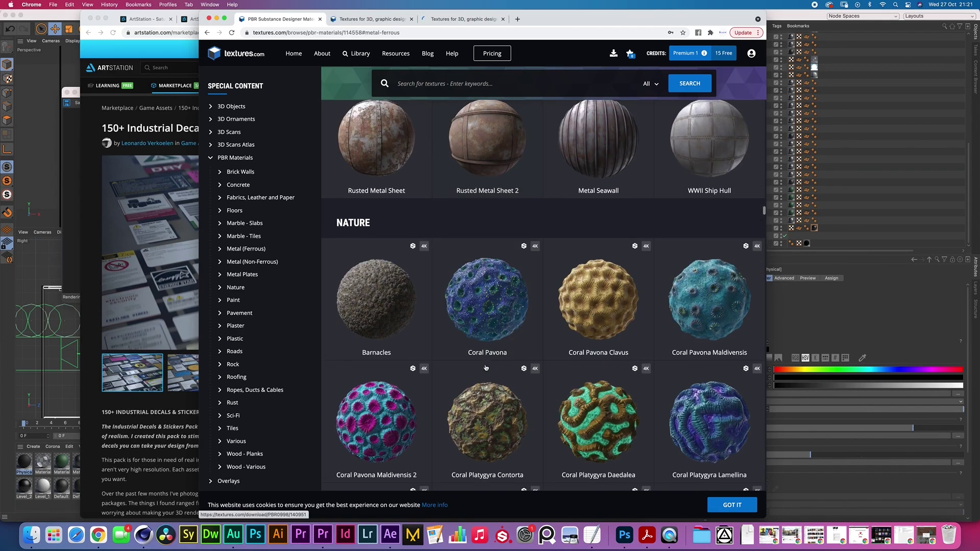
scroll(485, 368, down, 5)
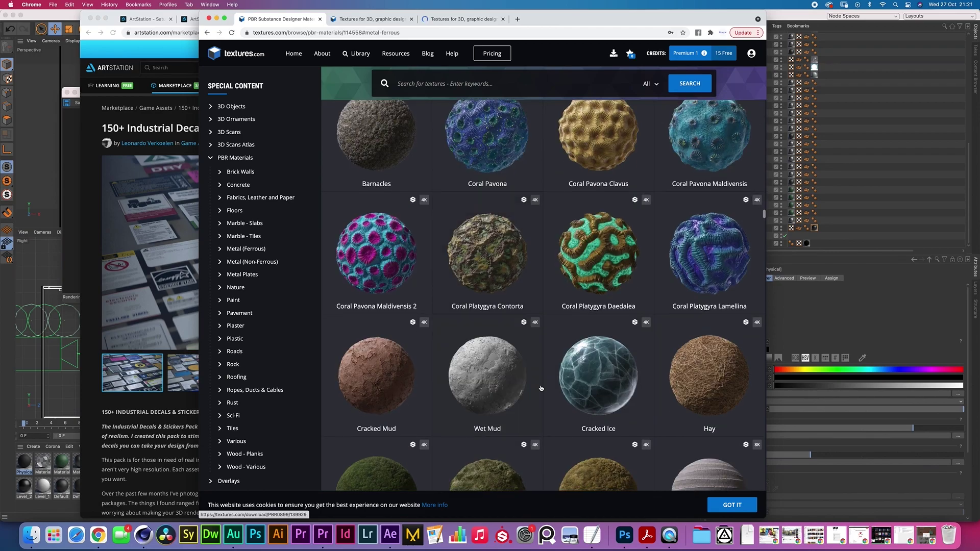
scroll(541, 388, down, 20)
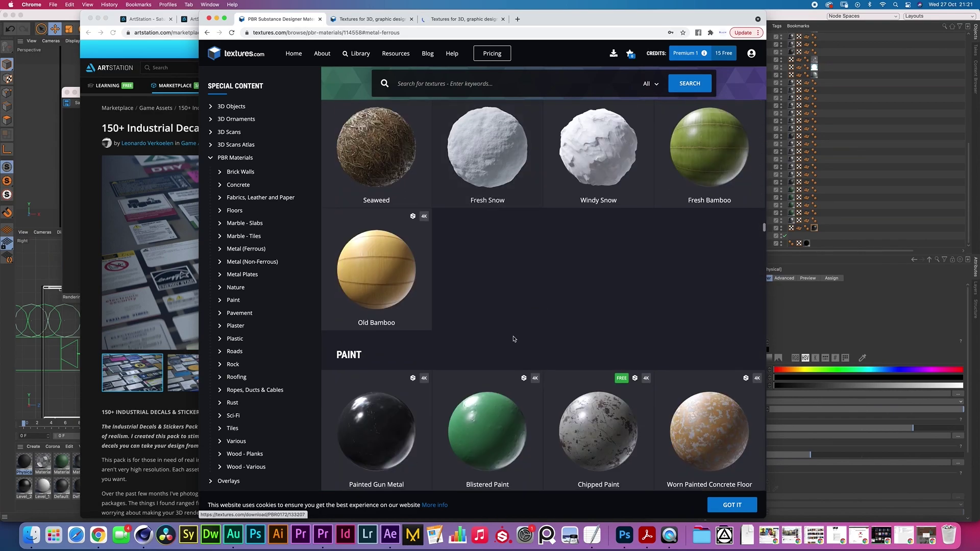
scroll(513, 339, down, 7)
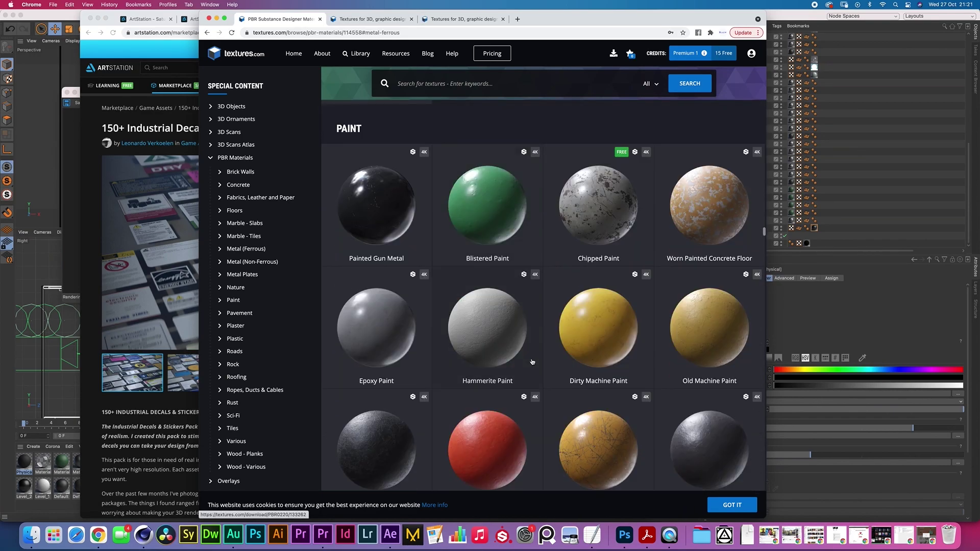
scroll(532, 362, down, 3)
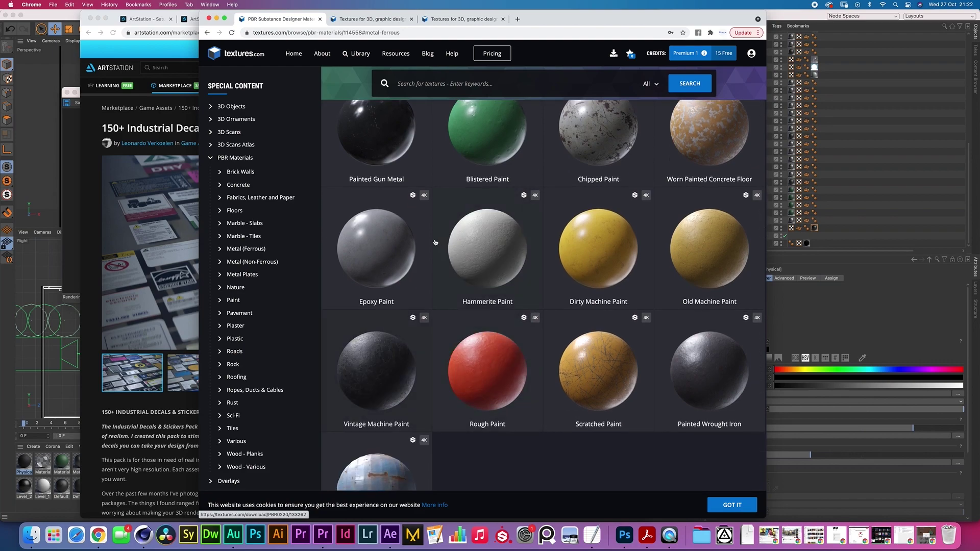
right_click(498, 247)
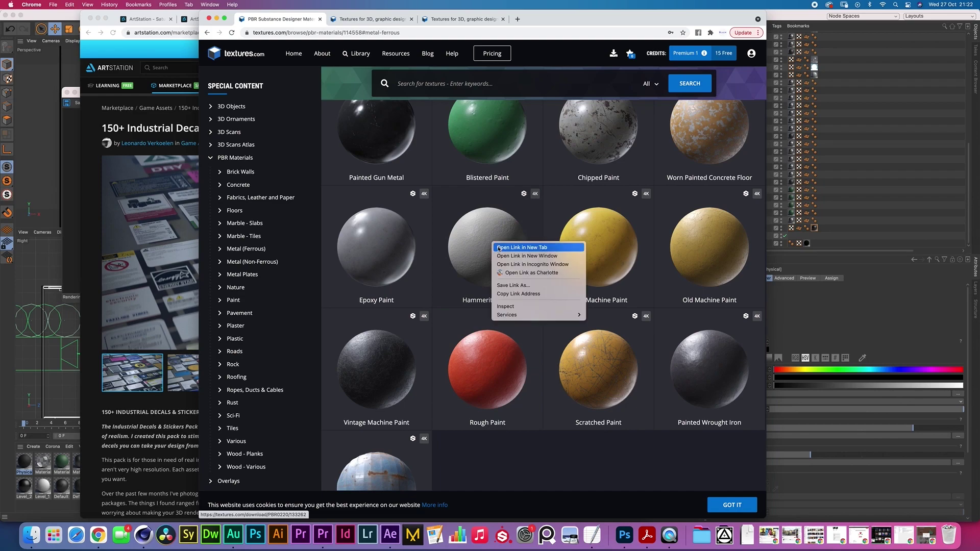
click(498, 248)
Look through the Plastic category and open Polymer Gun Grip in a new browser tab
scroll(499, 361, down, 10)
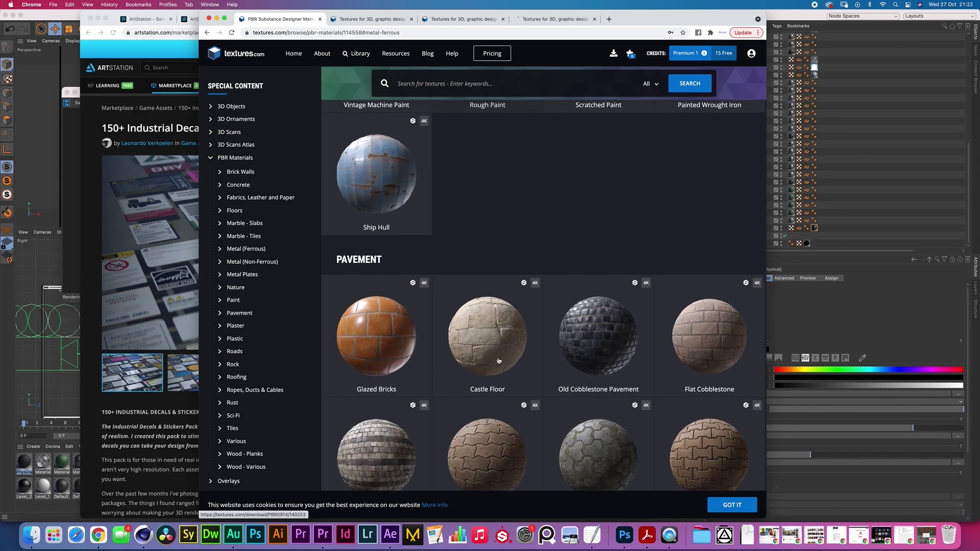
scroll(499, 361, down, 15)
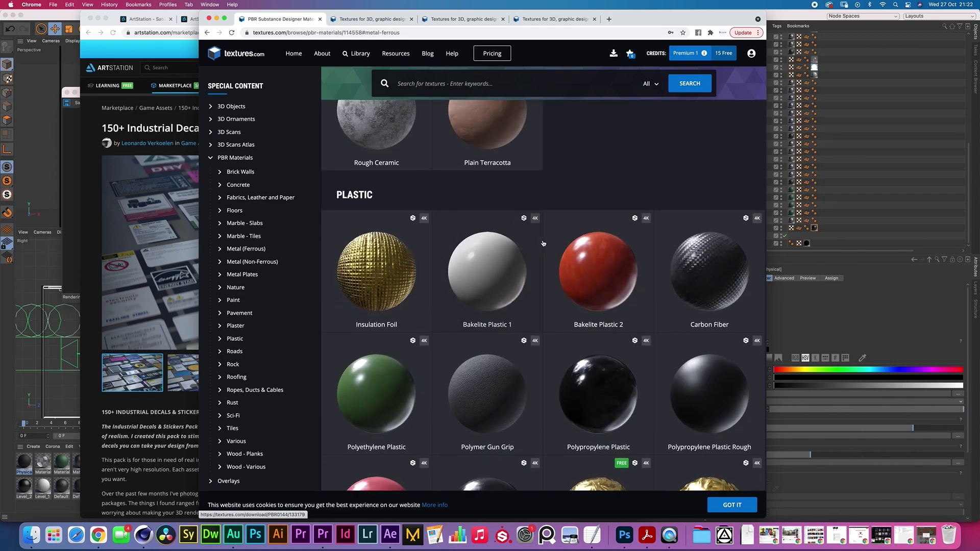
scroll(544, 243, down, 1)
scroll(429, 350, down, 2)
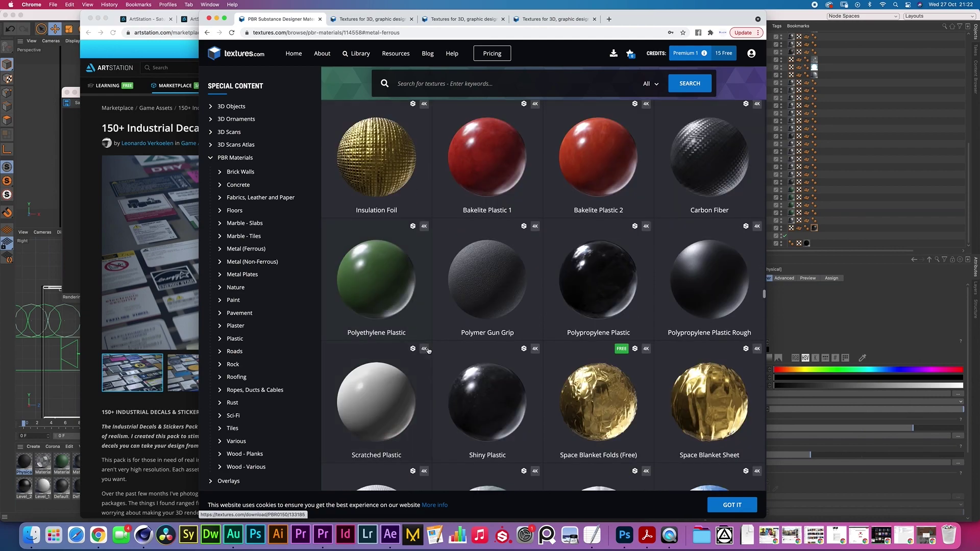
scroll(429, 350, down, 1)
scroll(537, 353, down, 3)
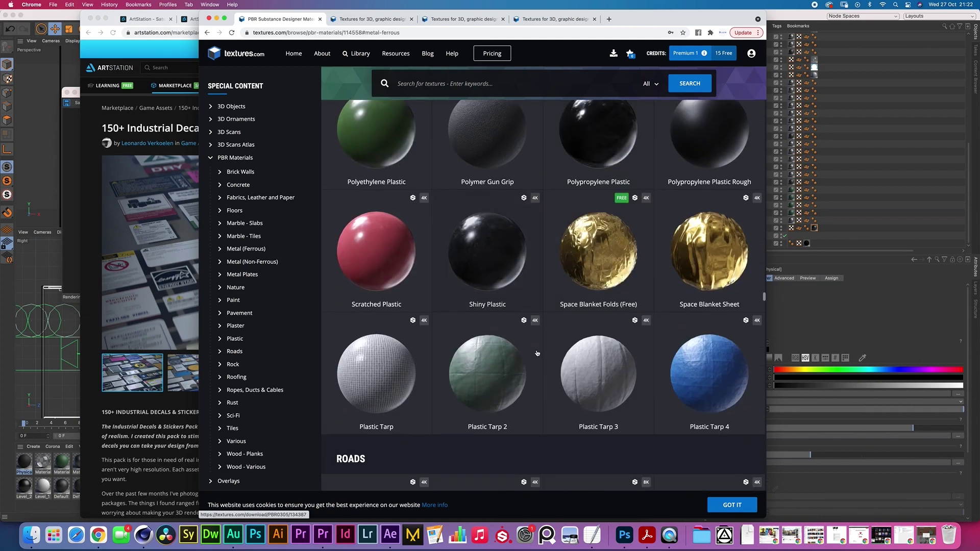
scroll(537, 353, up, 5)
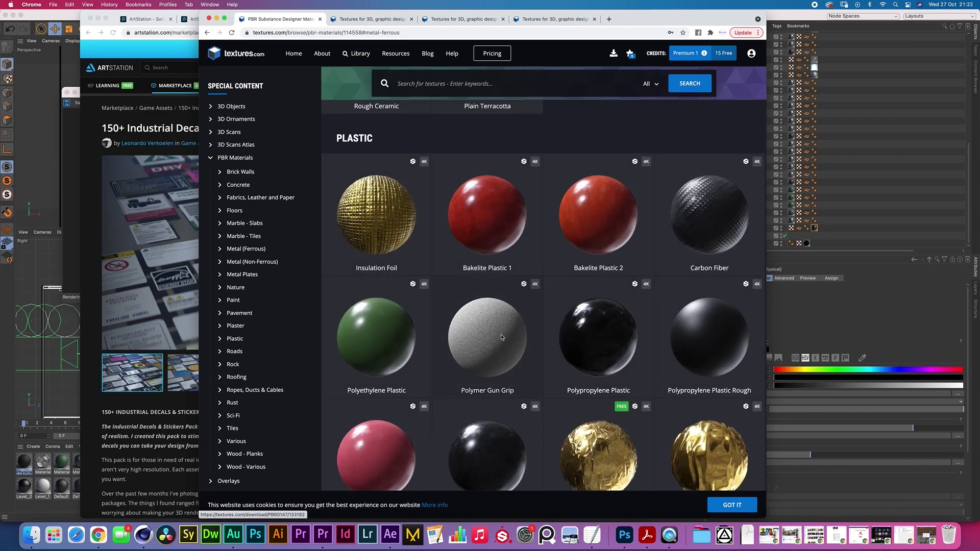
right_click(502, 337)
click(507, 338)
Browse the remaining plastics and the Roads and Rock categories for further materials
scroll(537, 390, down, 3)
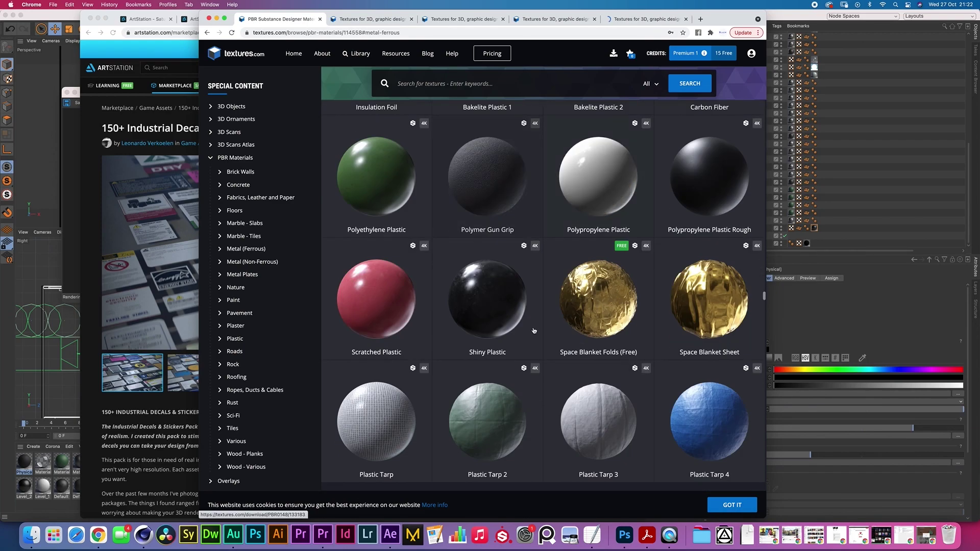
scroll(518, 369, down, 4)
scroll(517, 369, down, 4)
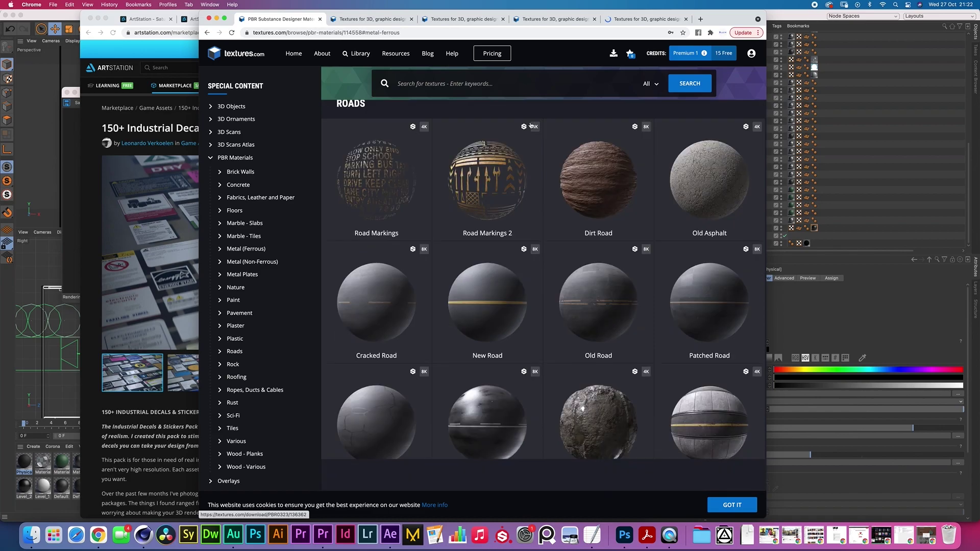
scroll(544, 262, down, 5)
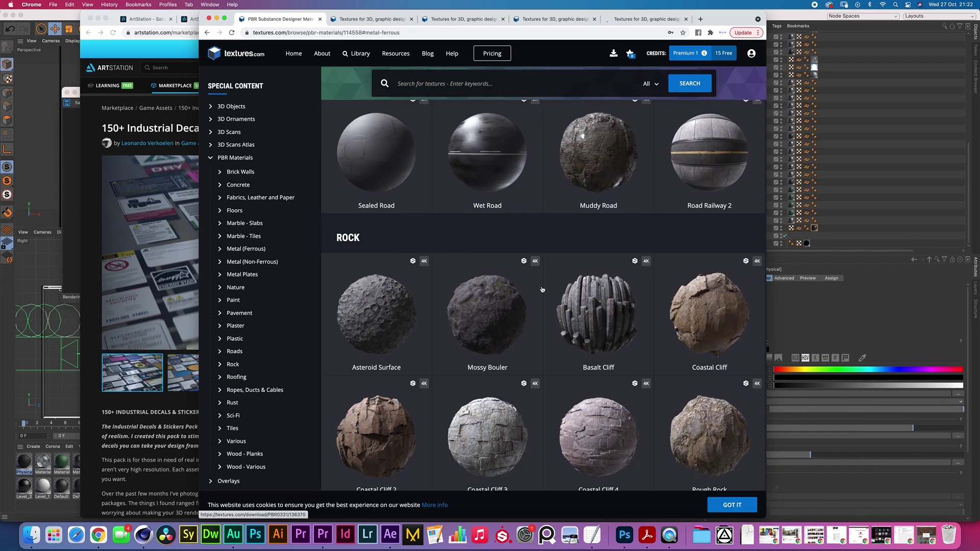
scroll(543, 289, down, 5)
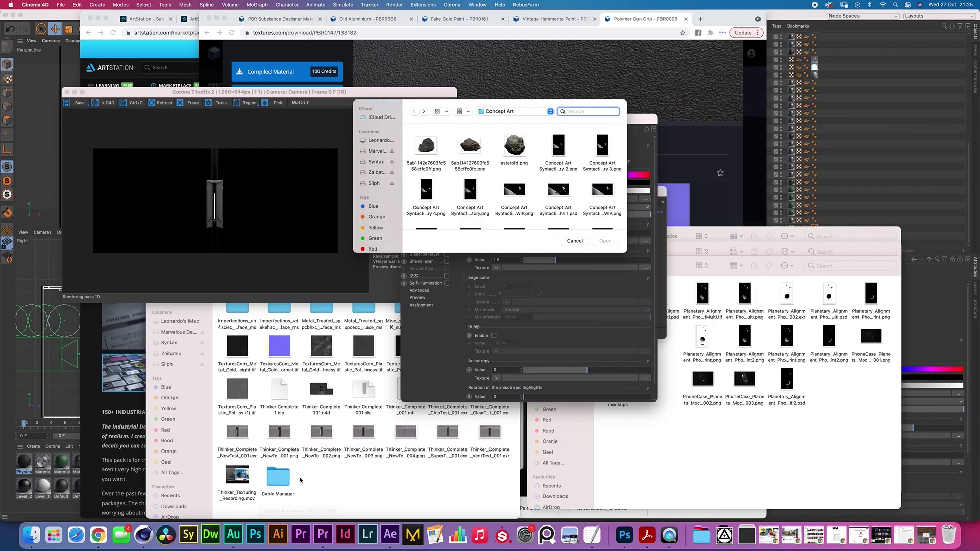
Open the Cable Manager texture folder in Finder and move the Corona error window clear of the image chooser
double_click(279, 477)
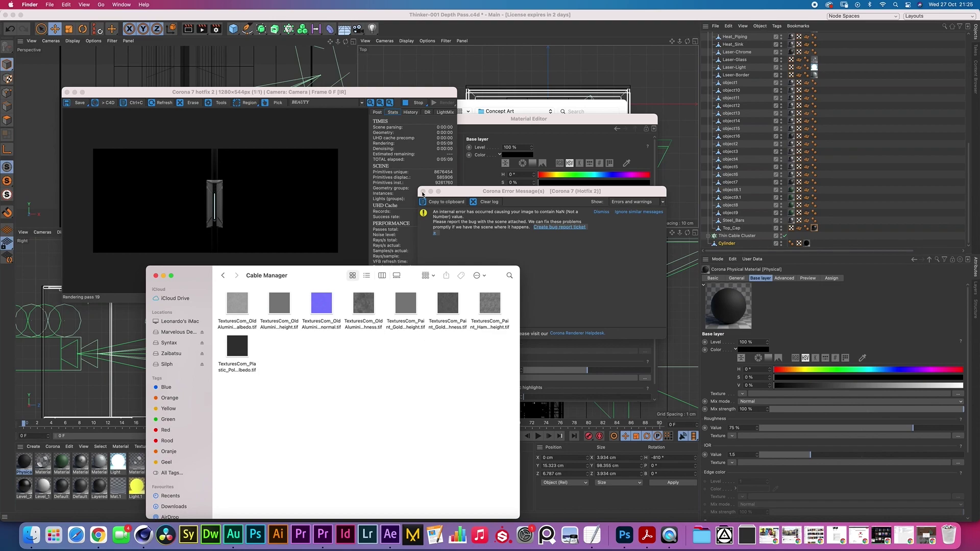
drag(448, 195, 687, 213)
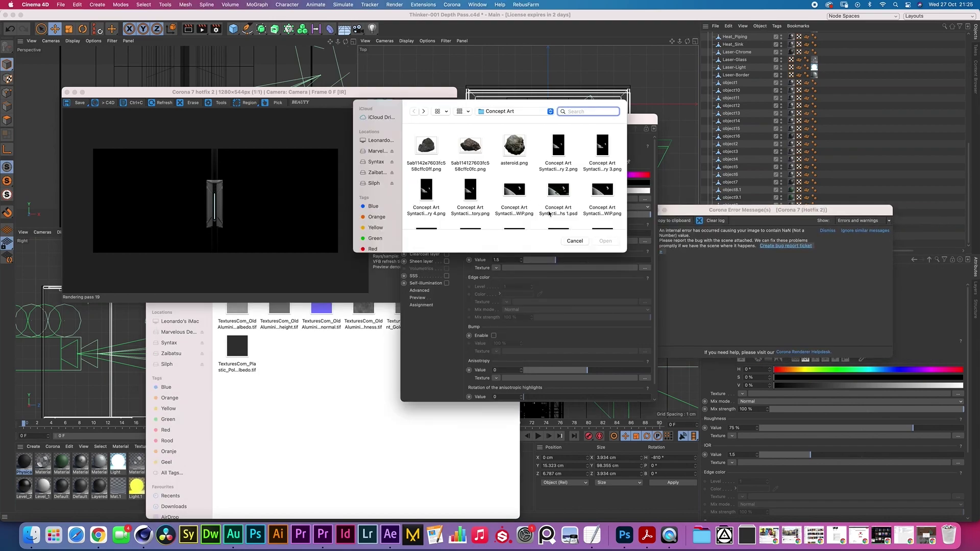
click(313, 340)
Go up from the Concept Art folder through its parent folders in the image chooser
click(517, 109)
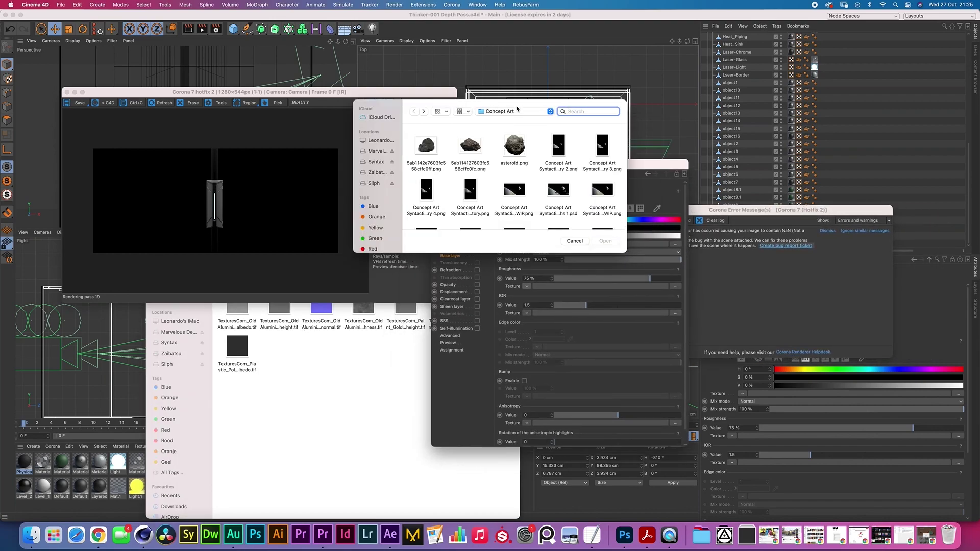
click(516, 110)
click(502, 117)
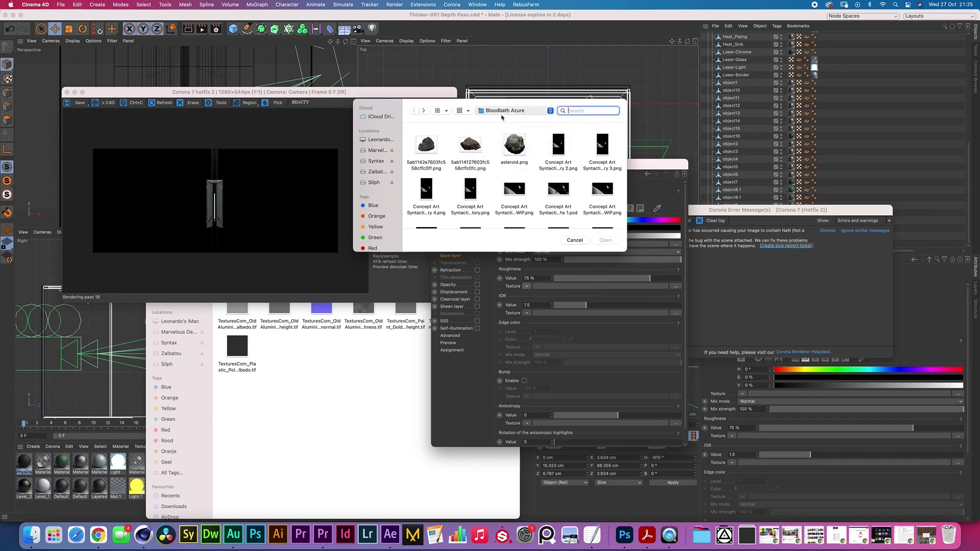
click(503, 111)
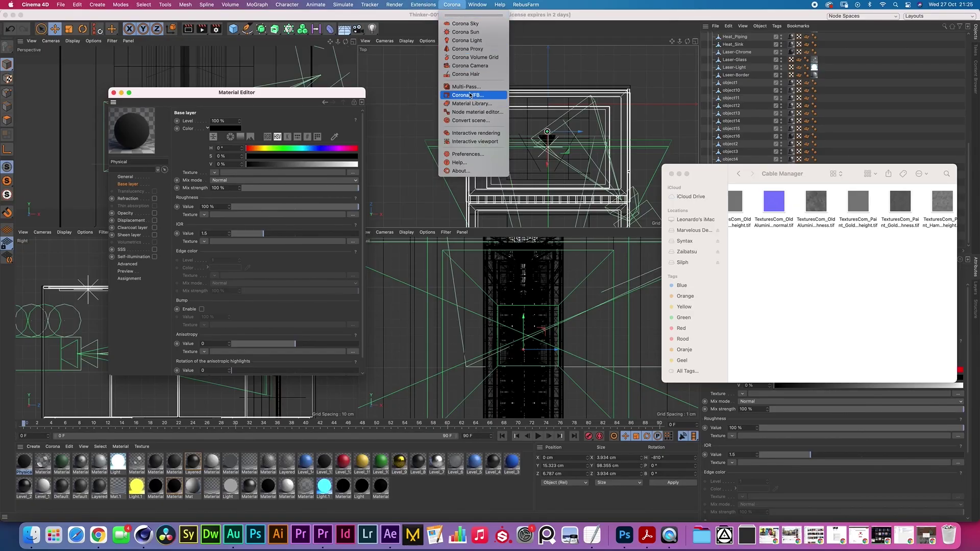
Open the Corona Node material editor, place it beside the Material Editor and add the new Physical material to its graph
click(474, 112)
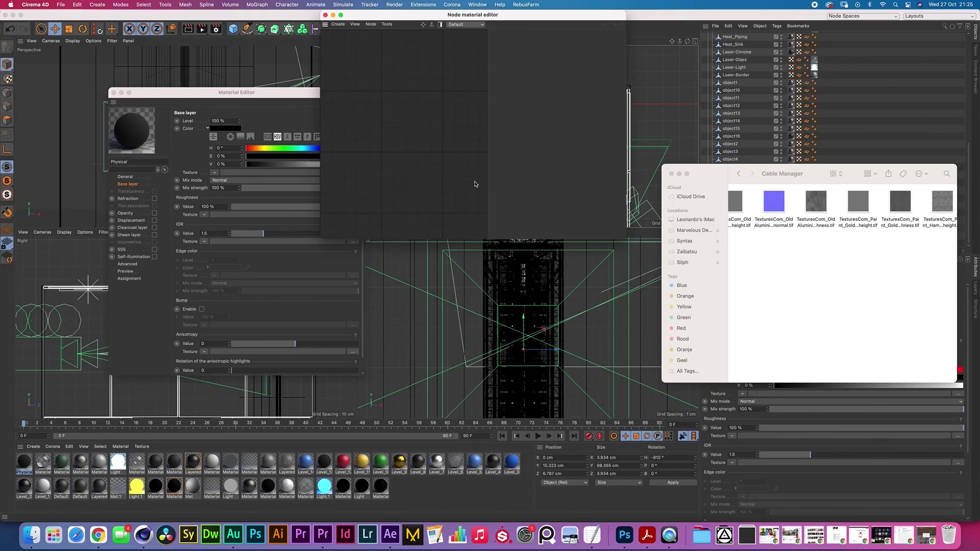
drag(437, 22, 576, 90)
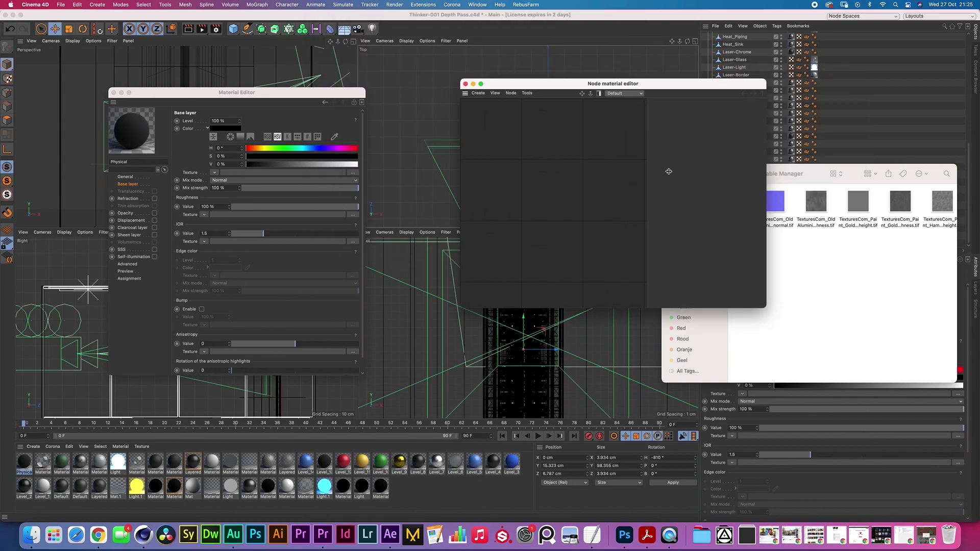
click(40, 463)
drag(40, 463, 551, 210)
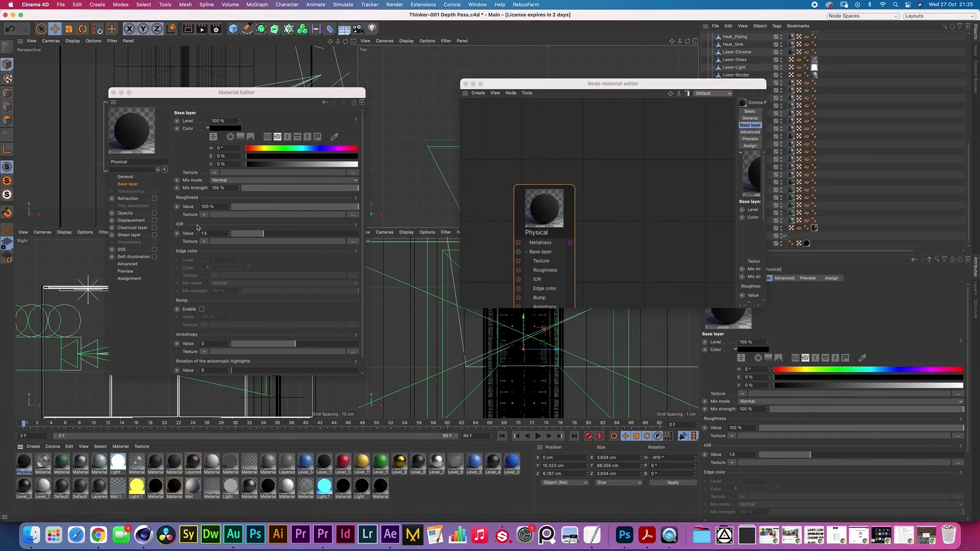
Rename the Physical material as Base
click(130, 163)
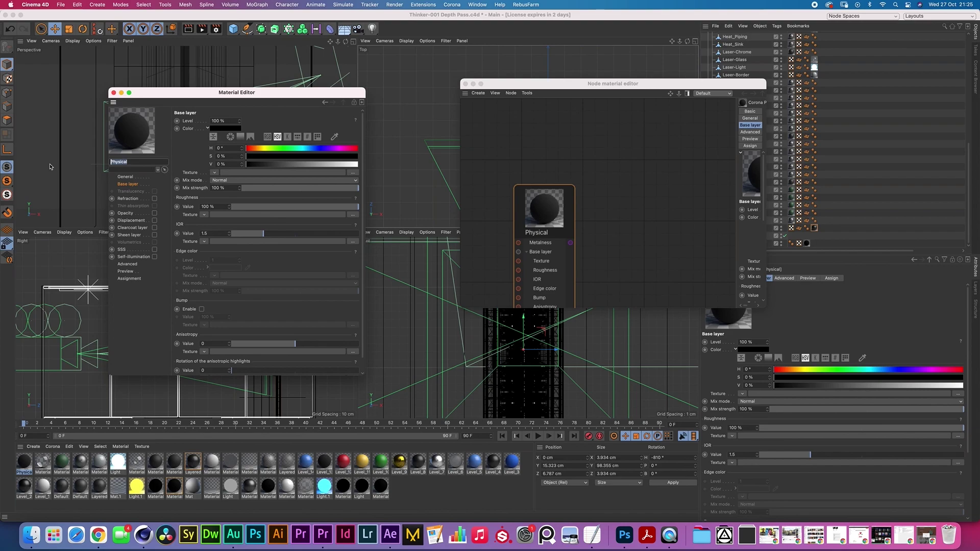
text(Base)
key(Return)
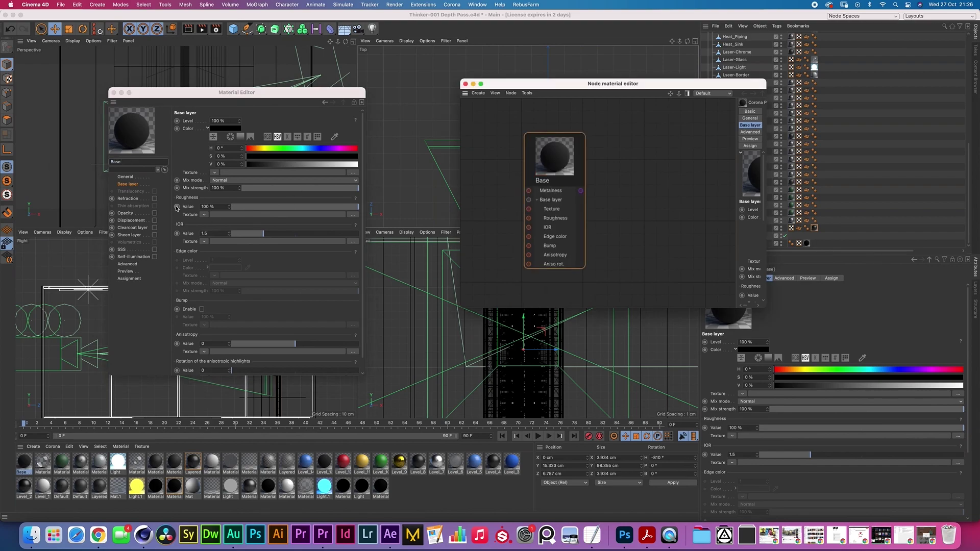
Load the OldAluminium albedo image from Cable Manager as the base layer texture without copying it to the project
click(215, 174)
click(221, 189)
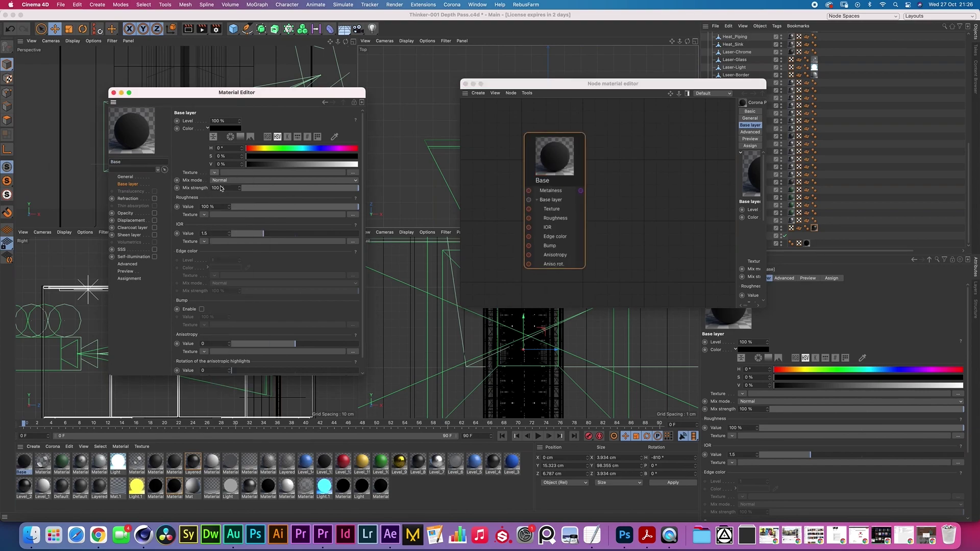
click(427, 144)
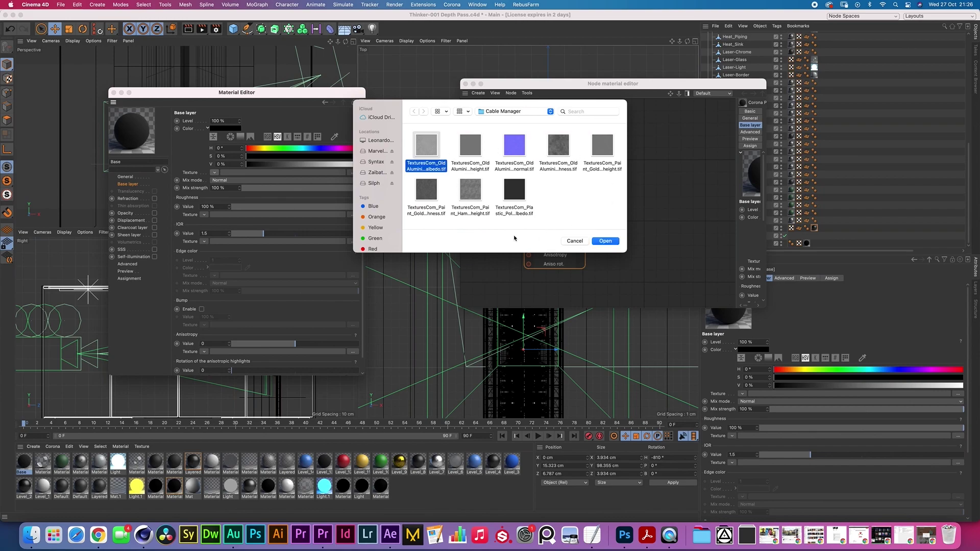
click(605, 241)
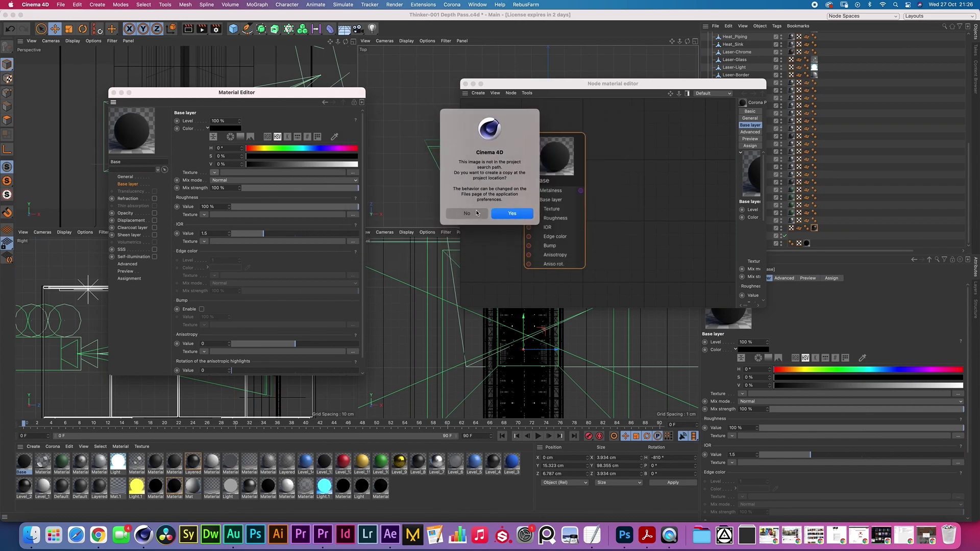
click(473, 212)
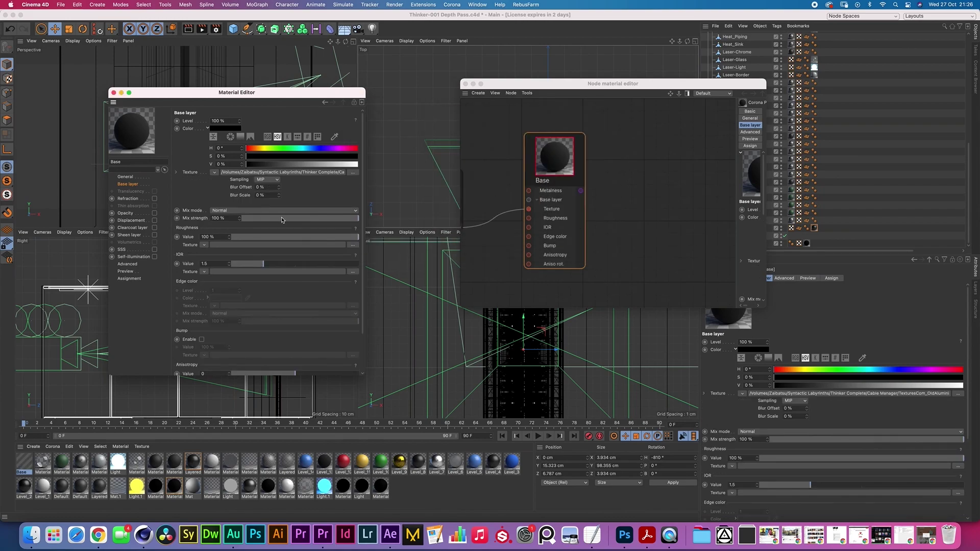
Load the OldAluminium roughness image from Cable Manager as the Base material's roughness texture
click(204, 245)
click(214, 260)
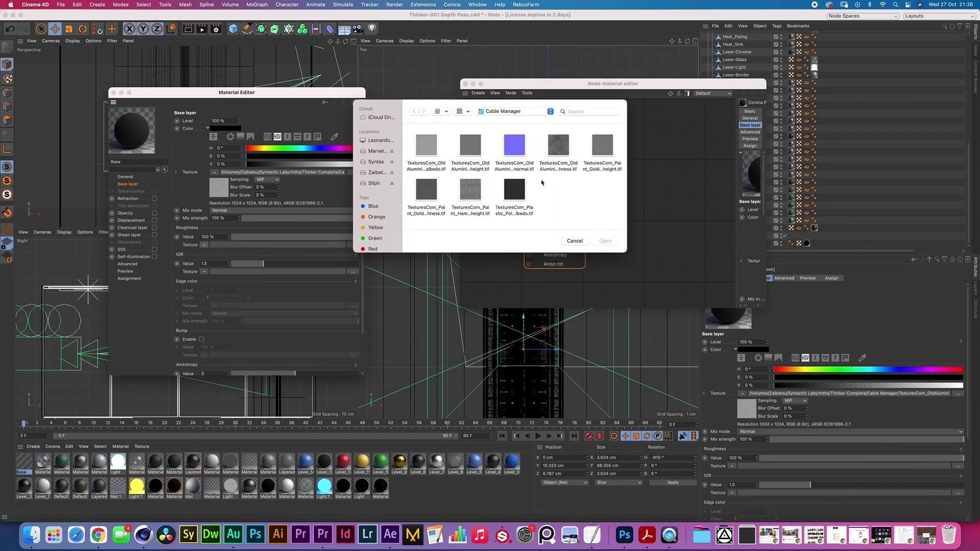
double_click(558, 149)
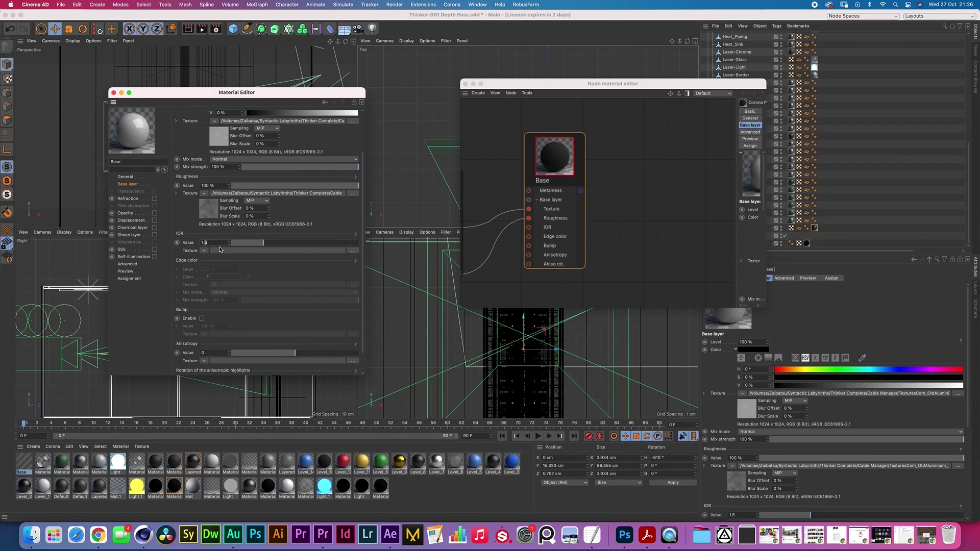
key(Return)
Enable bump on the Base material and assign a Corona Normal shader as its texture
scroll(289, 251, down, 1)
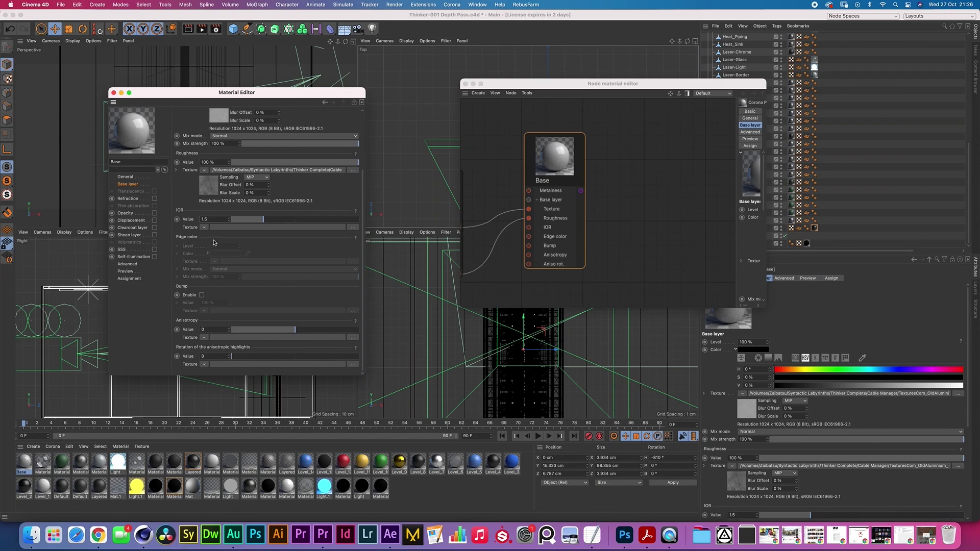
click(202, 295)
click(204, 311)
mouse_move(227, 247)
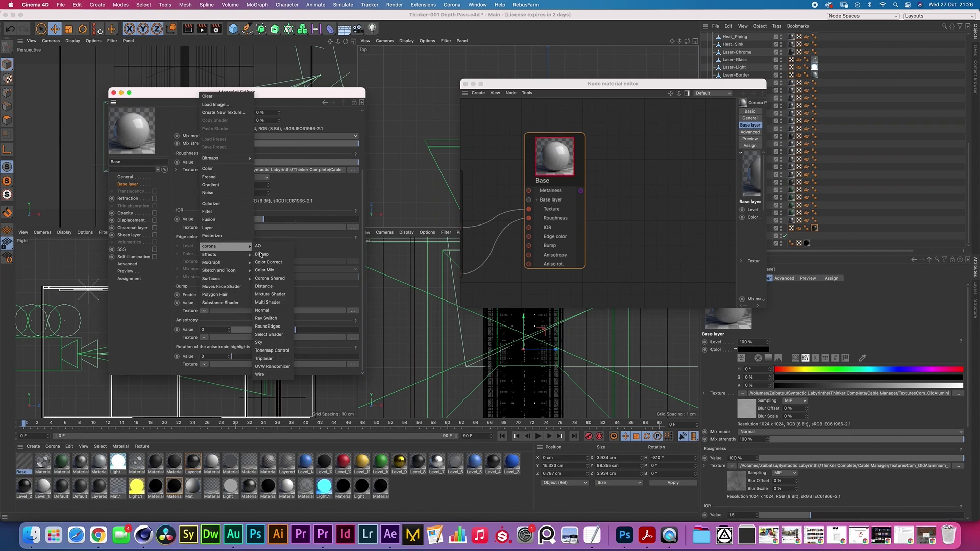
click(269, 311)
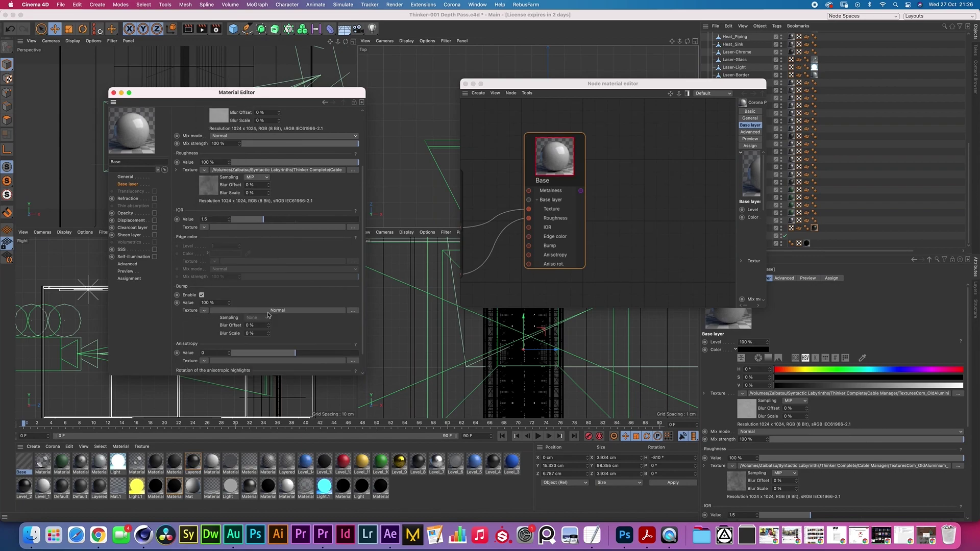
Load the OldAluminium normal map into the bump's Normal shader without copying it to the project
click(211, 327)
click(205, 175)
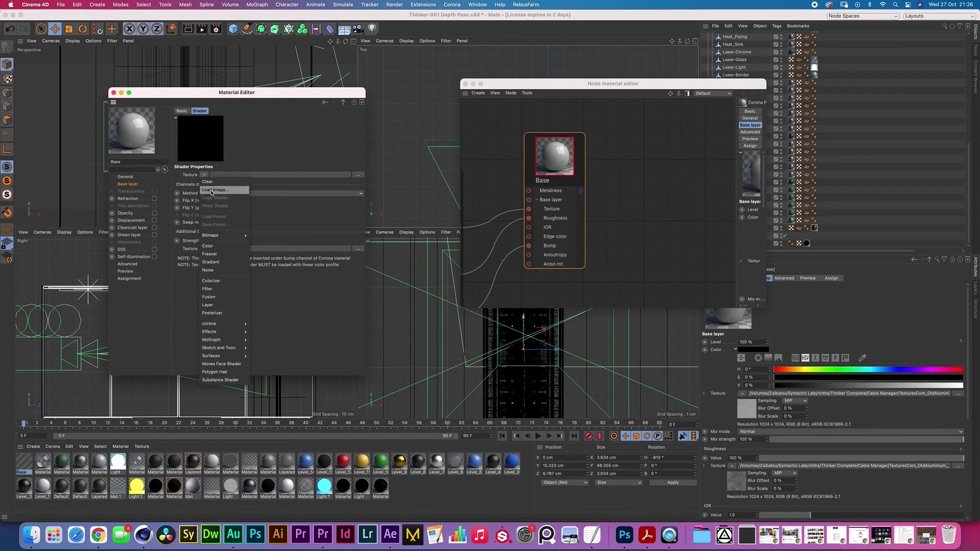
click(225, 189)
click(514, 148)
click(605, 241)
click(471, 217)
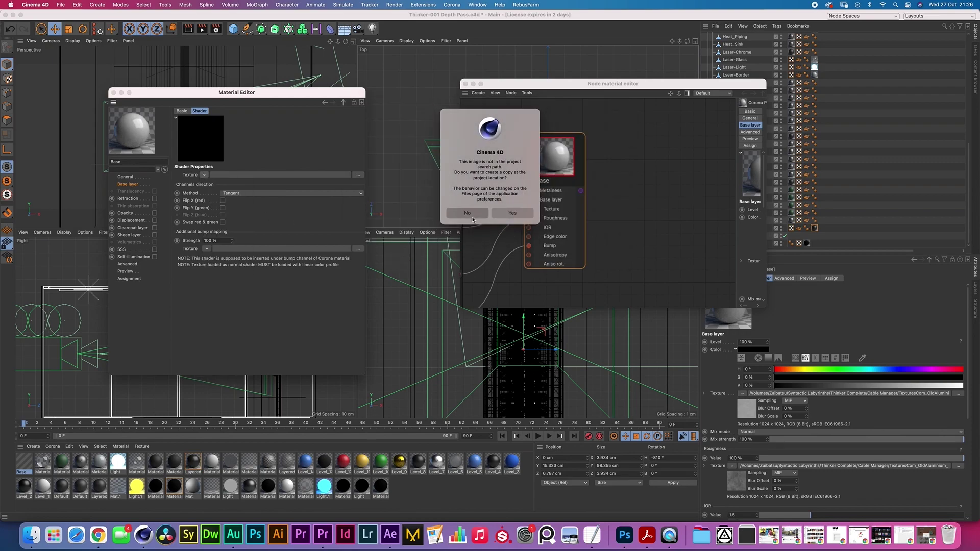
Set the Base material's metalness mode to Metal and enable its displacement channel
click(124, 184)
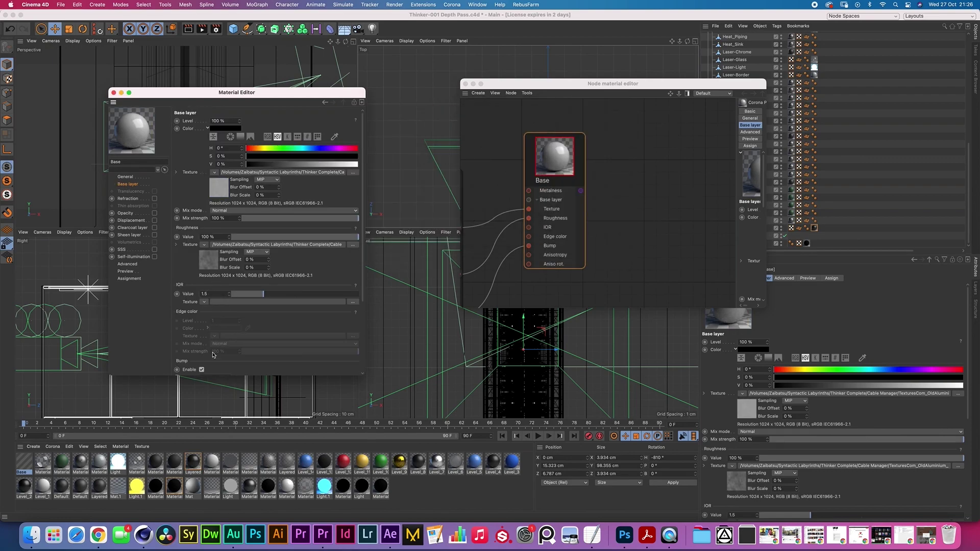
scroll(213, 354, down, 4)
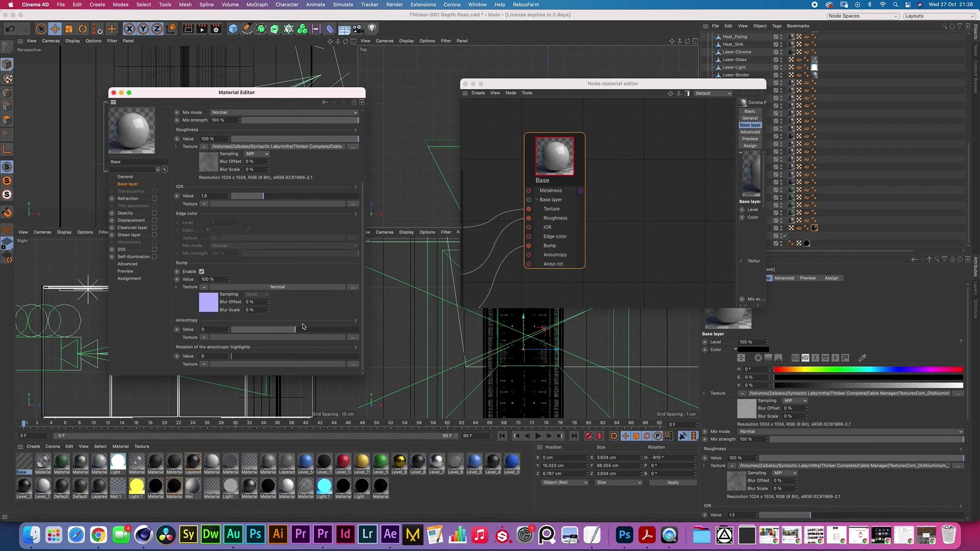
scroll(364, 264, up, 1)
click(160, 184)
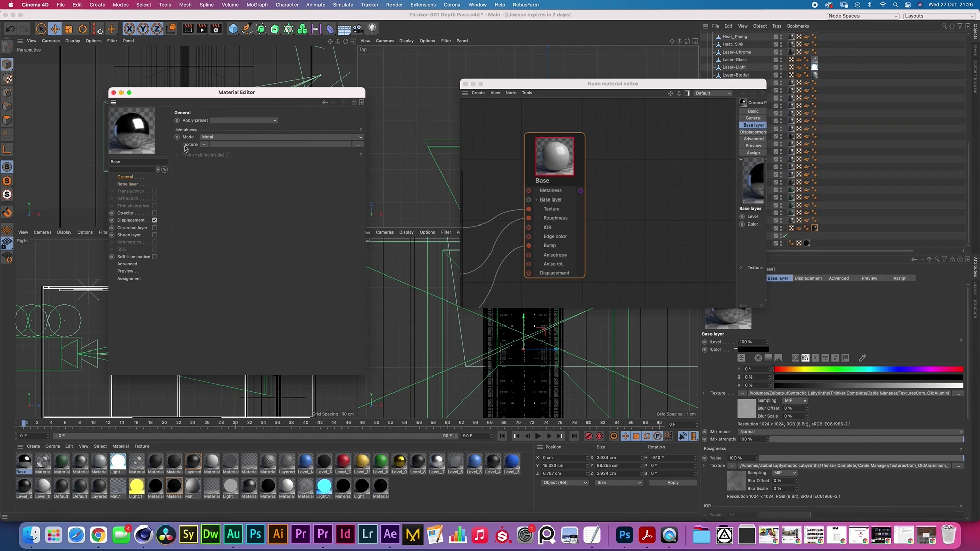
click(136, 185)
Set the Base material's maximum displacement level to 0.2 cm
click(132, 221)
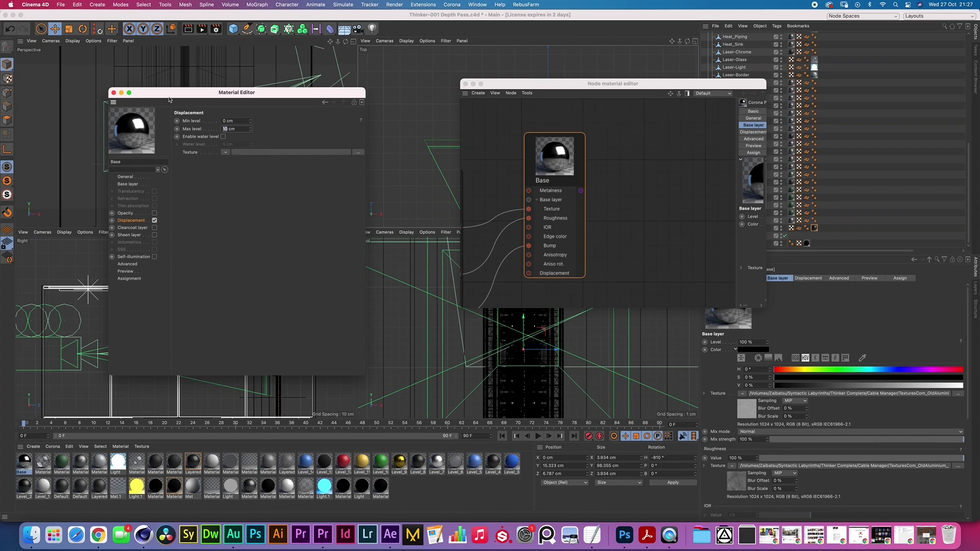
text(2)
key(Return)
Load the OldAluminium height image as the displacement texture without copying it to the project
click(226, 153)
click(242, 162)
click(470, 146)
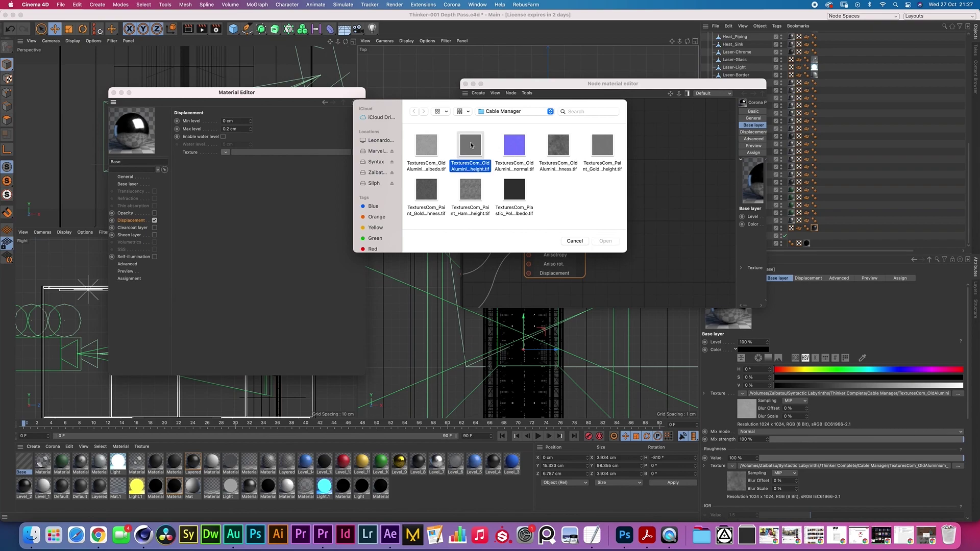
click(605, 241)
click(478, 216)
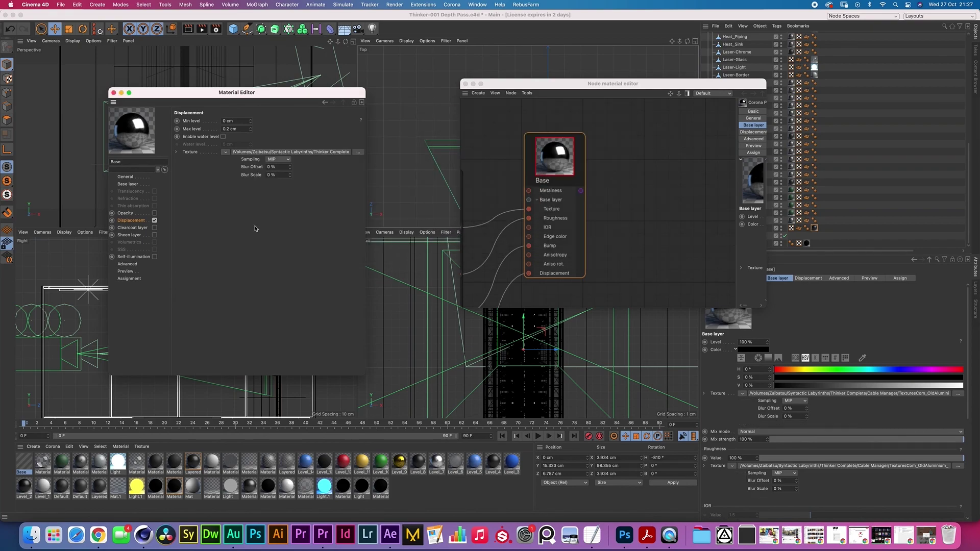
Adjust the Base material's roughness image exposure to 0.11 and close the Material Editor
click(135, 185)
click(219, 249)
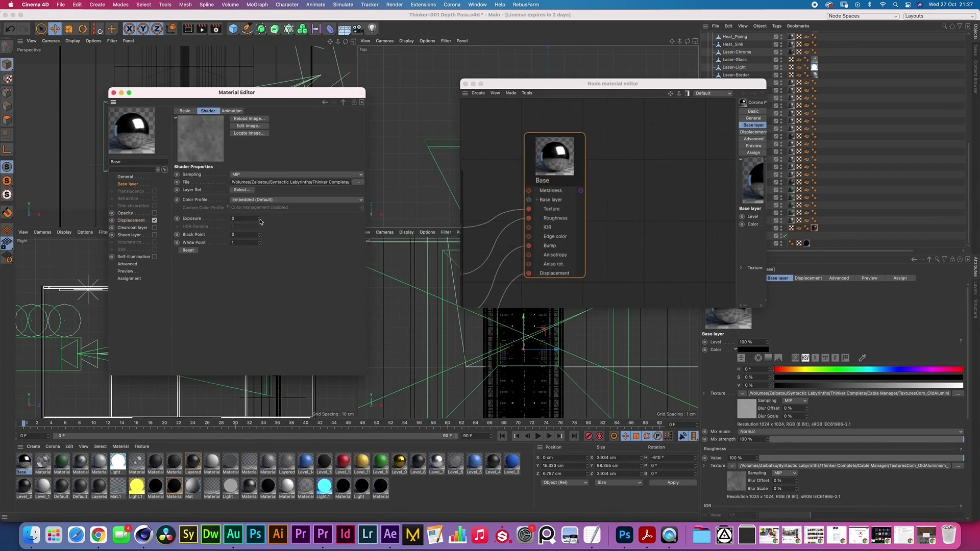
mouse_move(260, 221)
mouse_down()
mouse_move(269, 189)
mouse_move(263, 214)
mouse_up()
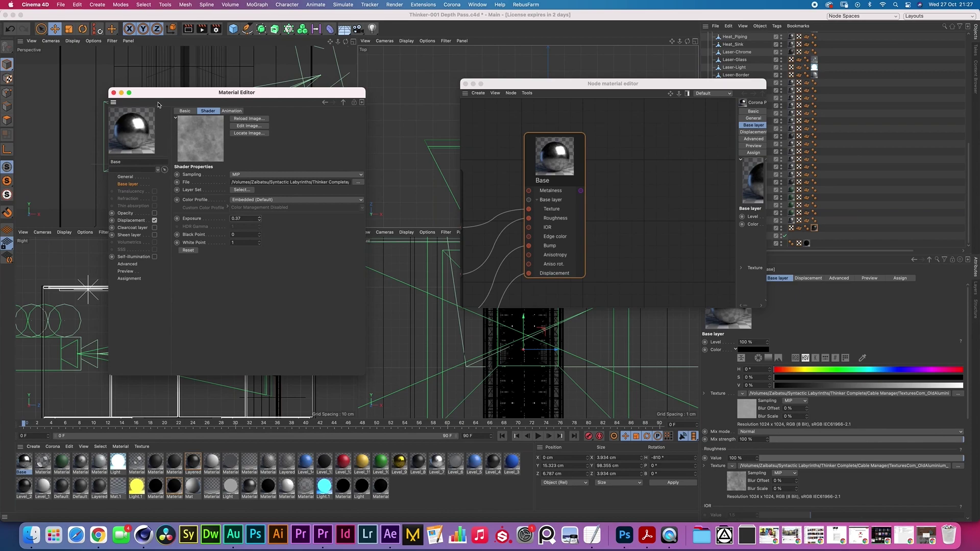
key(ctrl+z)
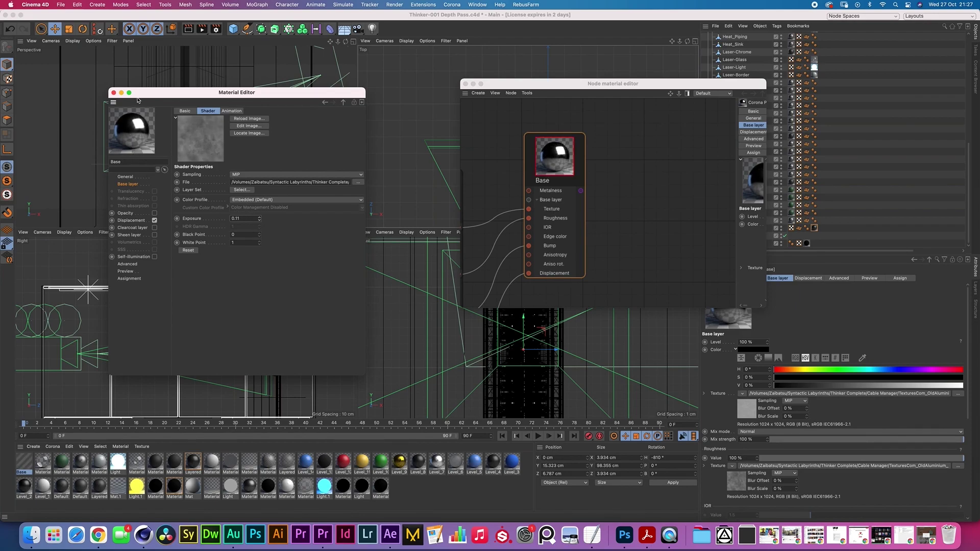
drag(237, 92, 170, 144)
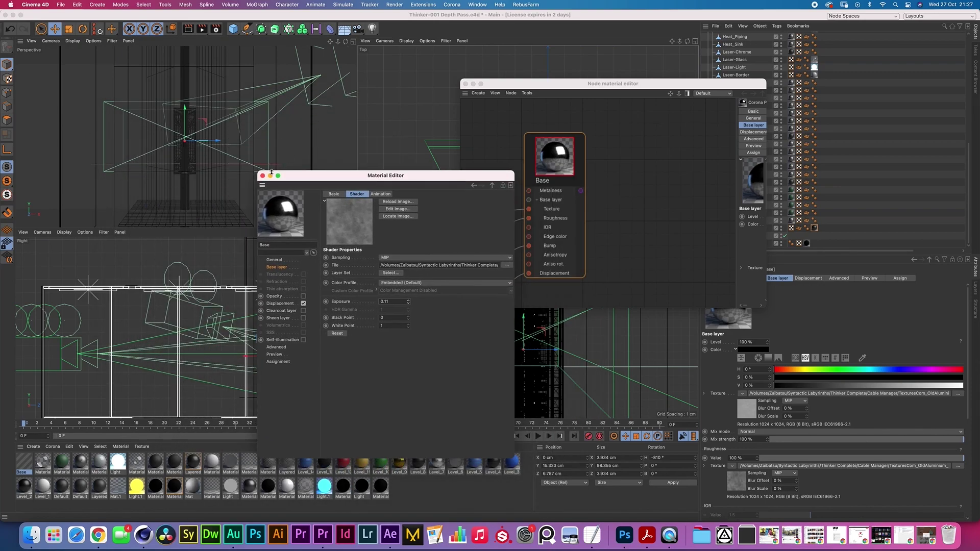
drag(285, 178, 236, 183)
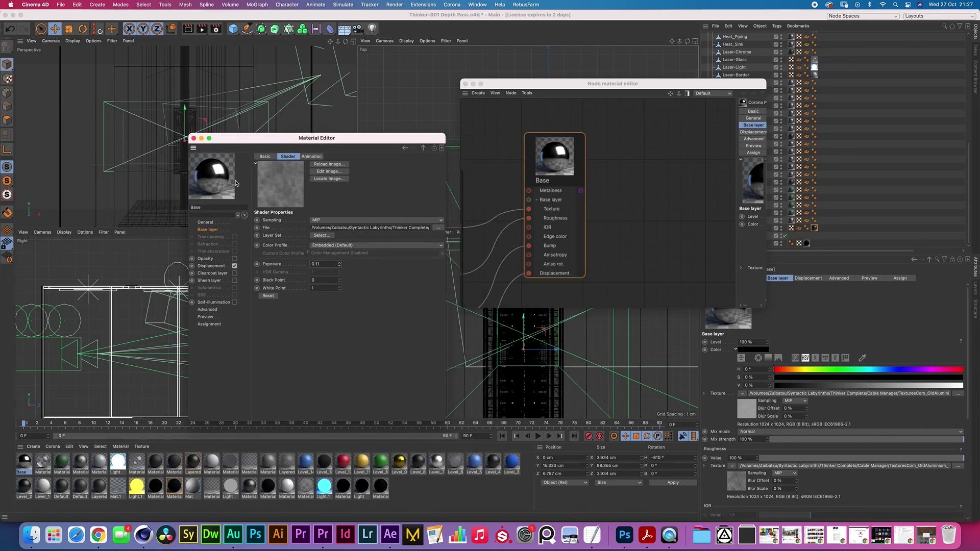
key(super+w)
Create a new Corona Physical material and open it in the Material Editor, placed clear of the node graph
right_click(46, 358)
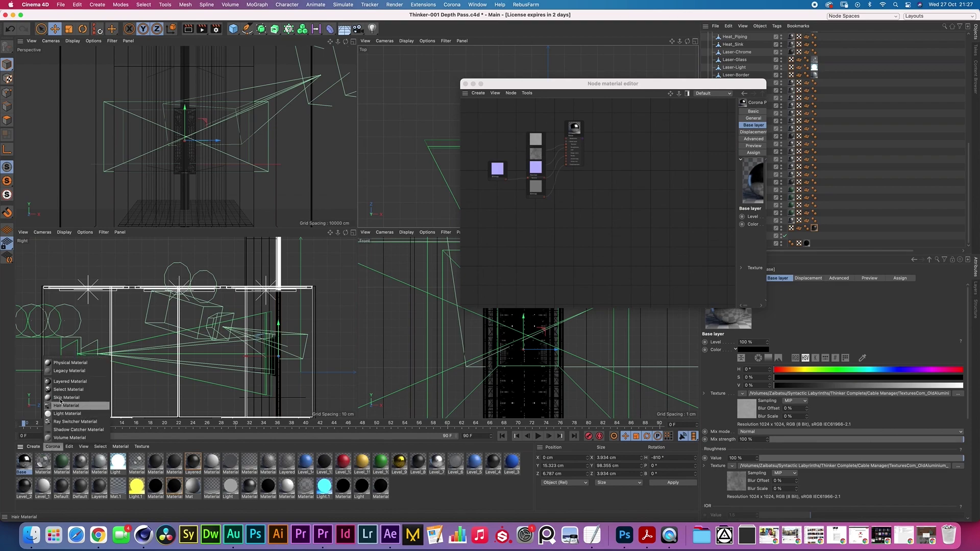
key(Escape)
key(ctrl+n)
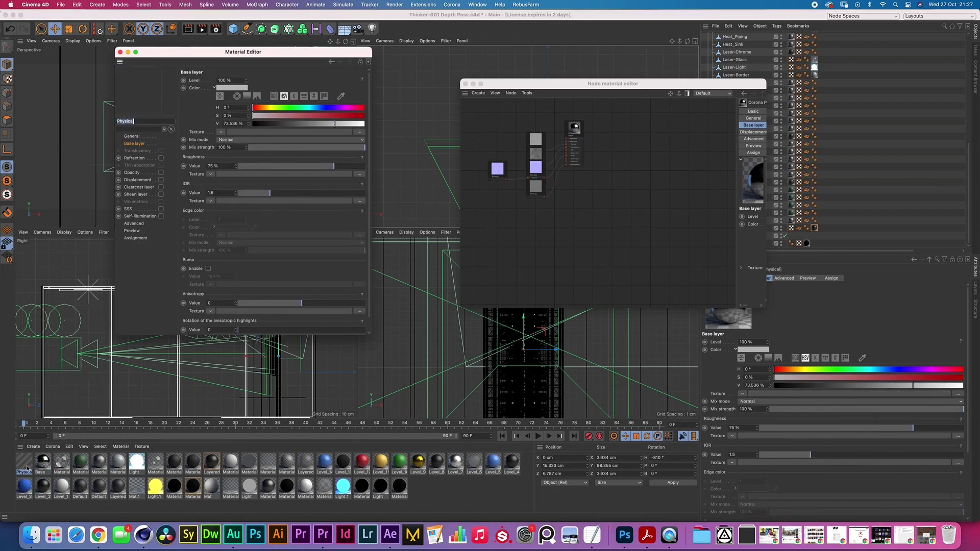
double_click(24, 462)
drag(197, 55, 224, 163)
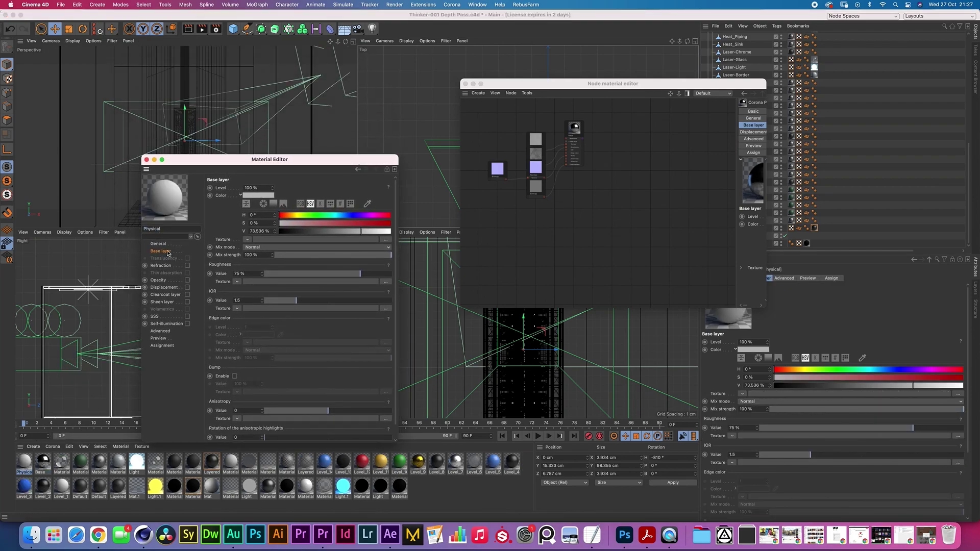
Load the TexturesCom plastic albedo image as the base layer colour texture without copying it to the project
key(super+o)
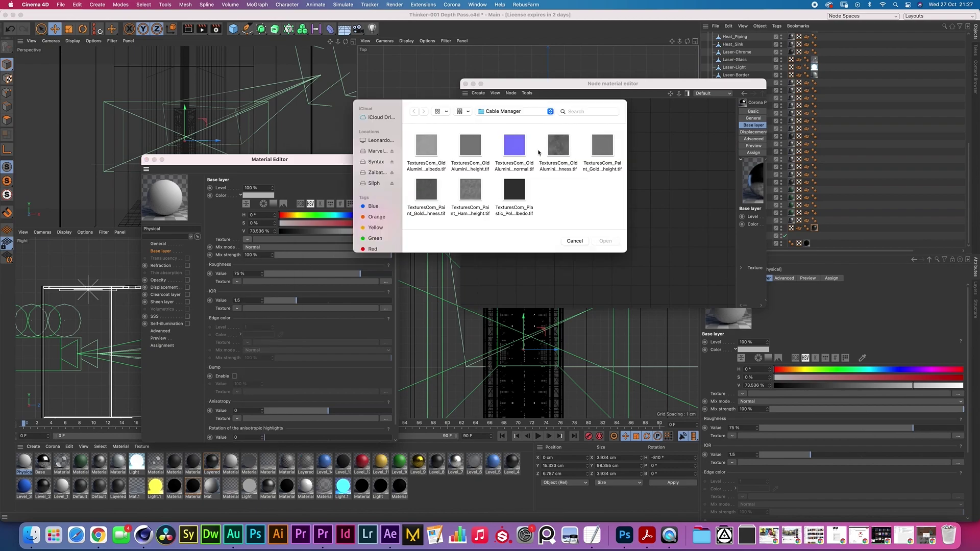
double_click(515, 190)
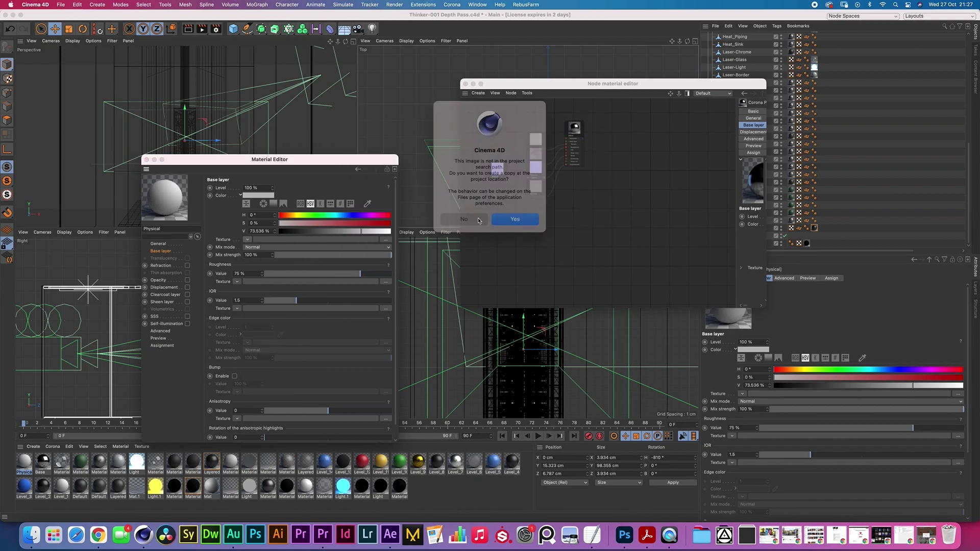
click(464, 219)
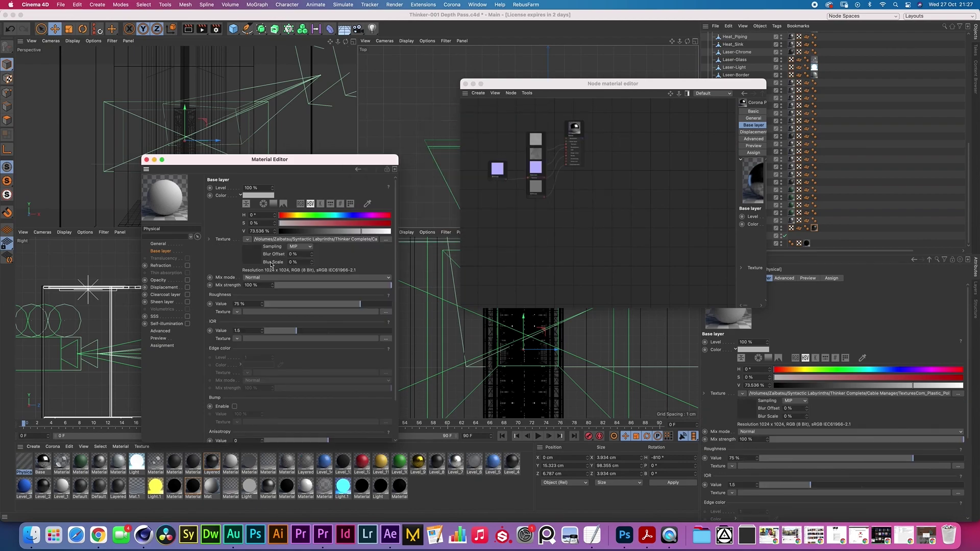
Load the GoldFake paint roughness image as the base layer's roughness texture without copying it to the project
click(244, 312)
click(429, 191)
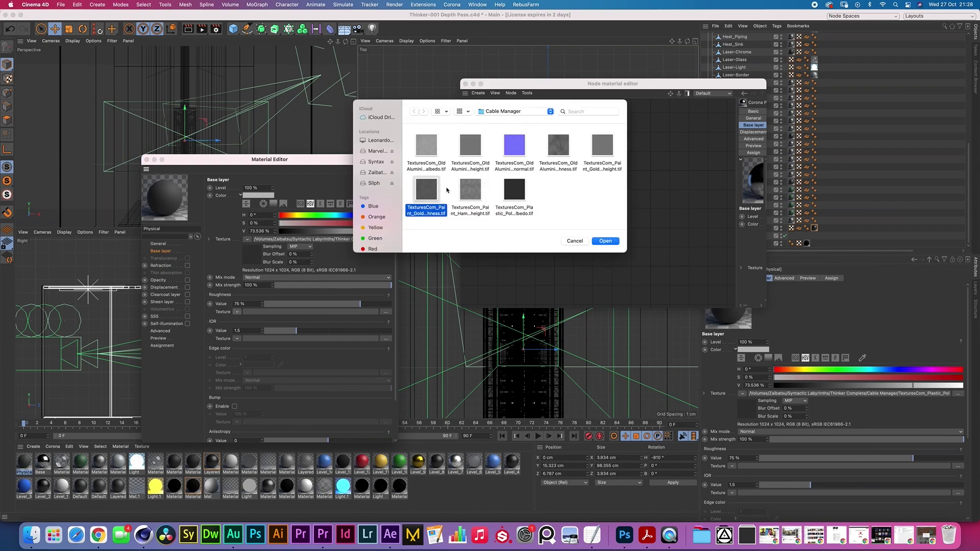
click(606, 241)
click(513, 214)
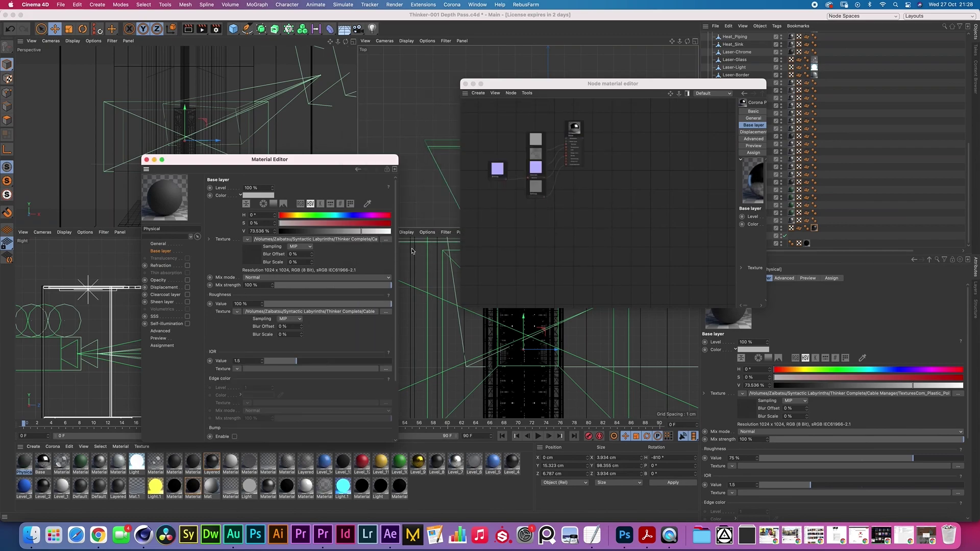
Adjust the roughness image's exposure to 0.66, black point to 0.2 and white point to 0.73, and return to the material settings
click(240, 326)
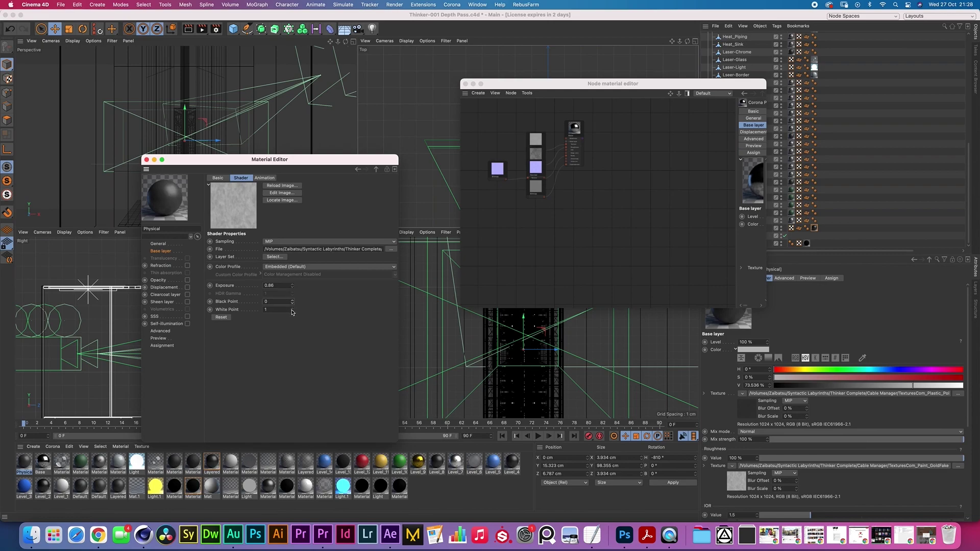
drag(292, 301, 292, 296)
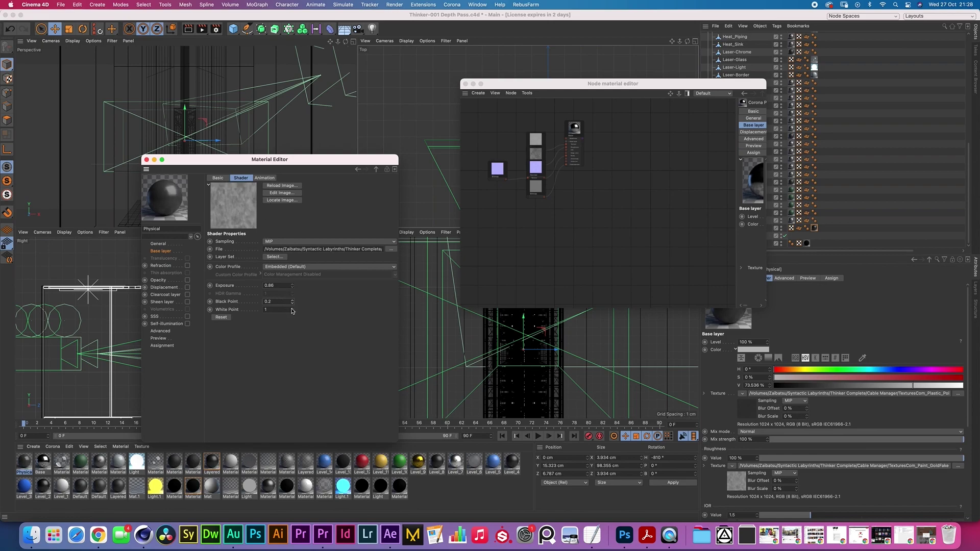
click(294, 308)
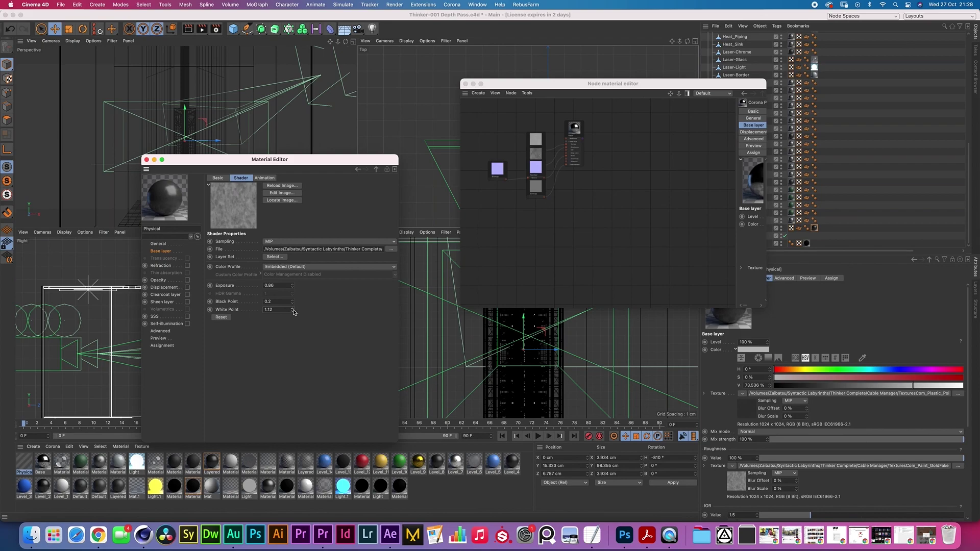
drag(292, 327, 293, 339)
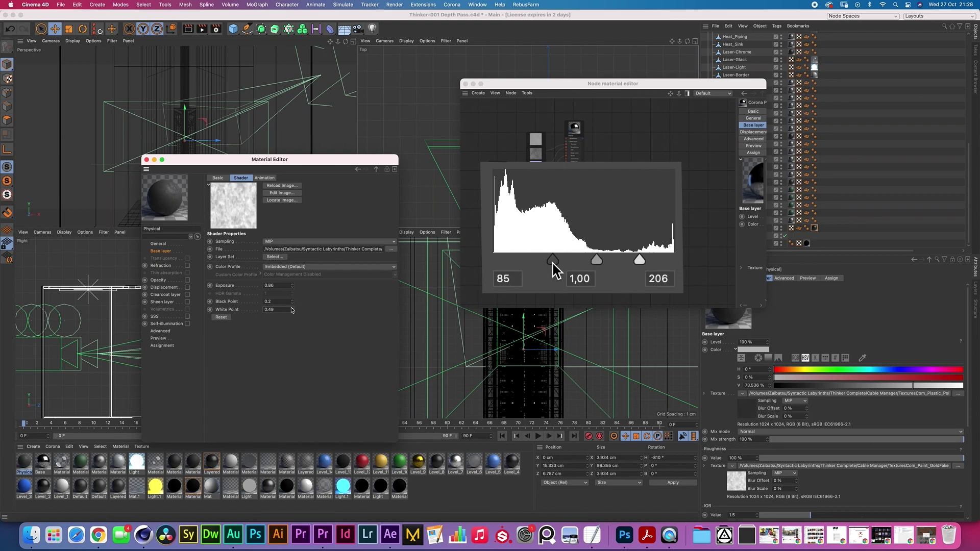
drag(294, 312, 275, 295)
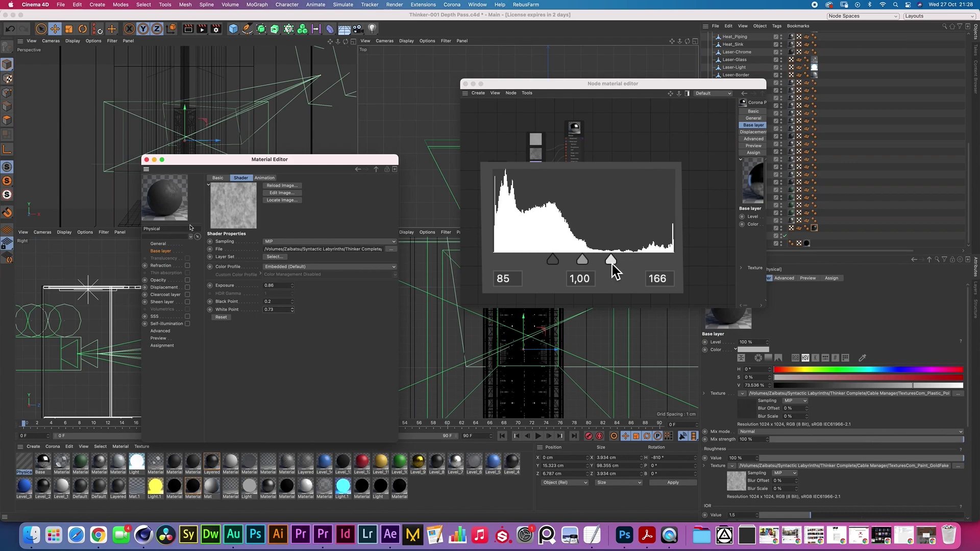
click(376, 169)
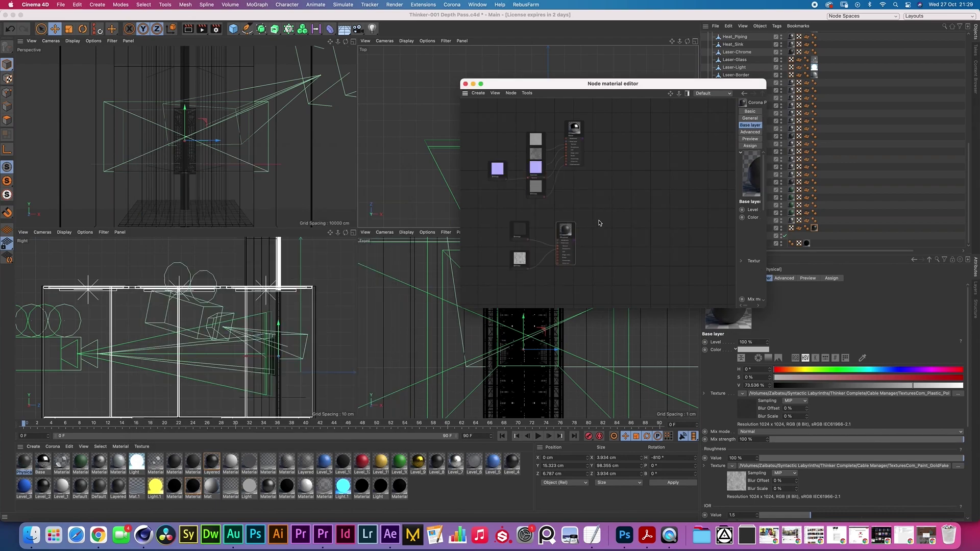
Line up the plastic material's nodes beneath the Base nodes and create a new Corona Layered material
drag(600, 223, 494, 269)
drag(566, 240, 582, 224)
click(53, 446)
click(76, 387)
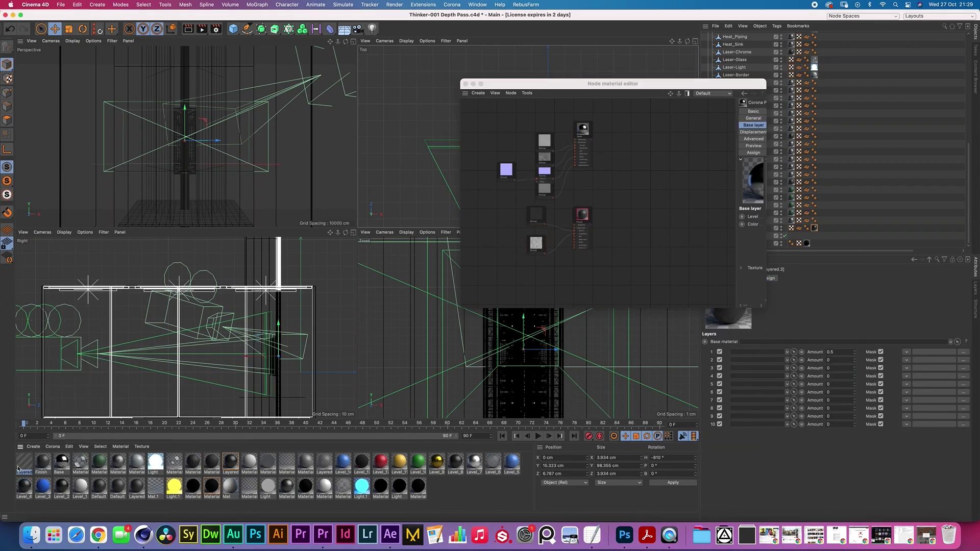
Add the Layered material to the node graph, connecting Base as its base material and Finish as Material 1
drag(29, 471, 596, 143)
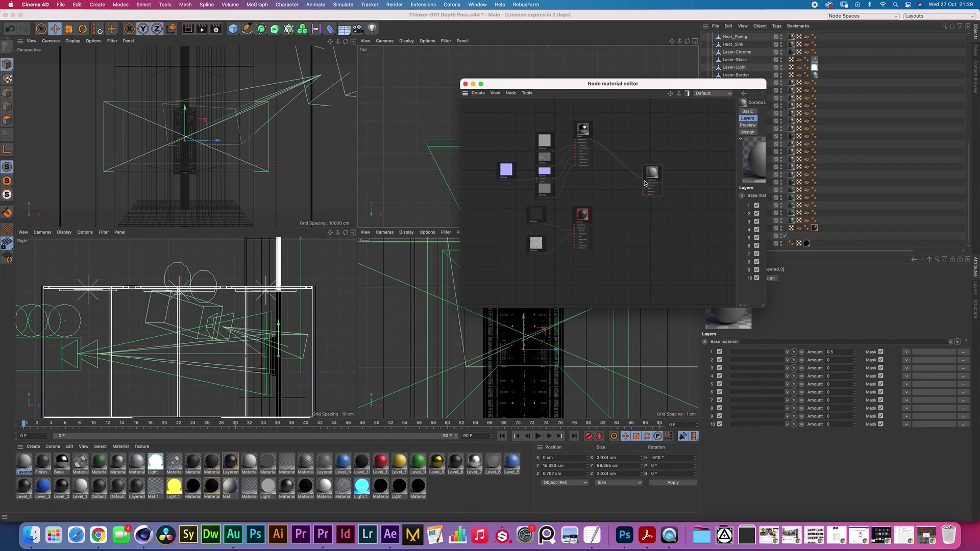
drag(593, 224, 643, 194)
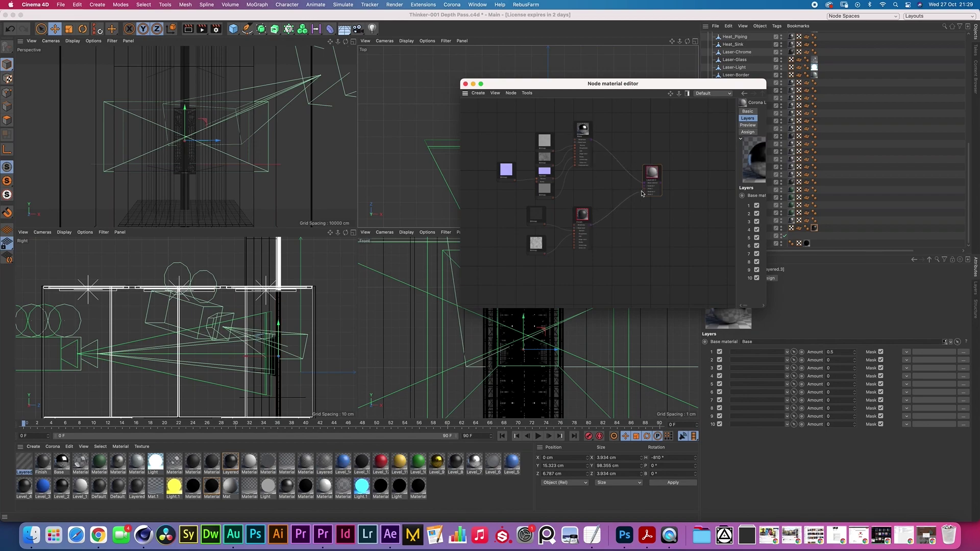
Try the Finish layer's amount at 1 in the Layered material, and lower it to 0.6
scroll(678, 147, up, 3)
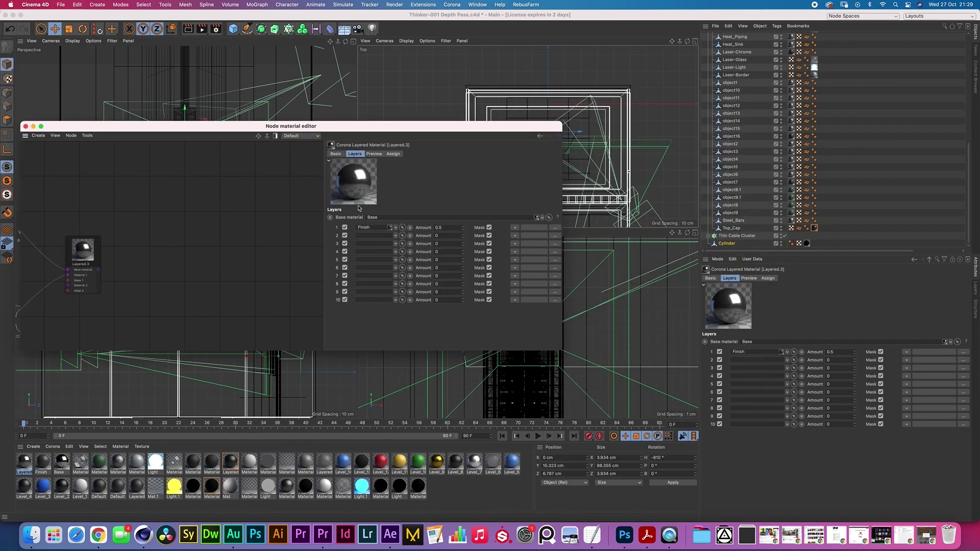
double_click(446, 228)
text(1)
key(Return)
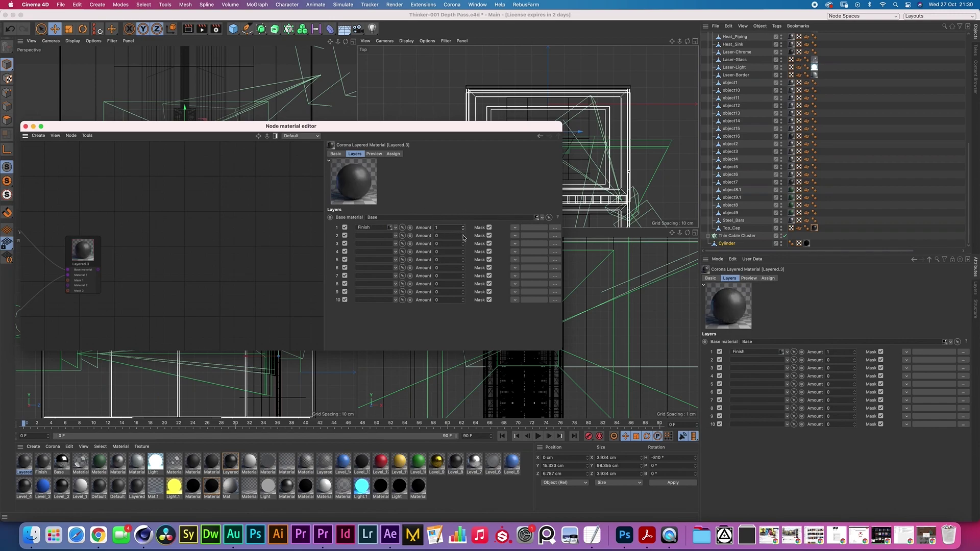
drag(462, 229, 455, 231)
click(462, 227)
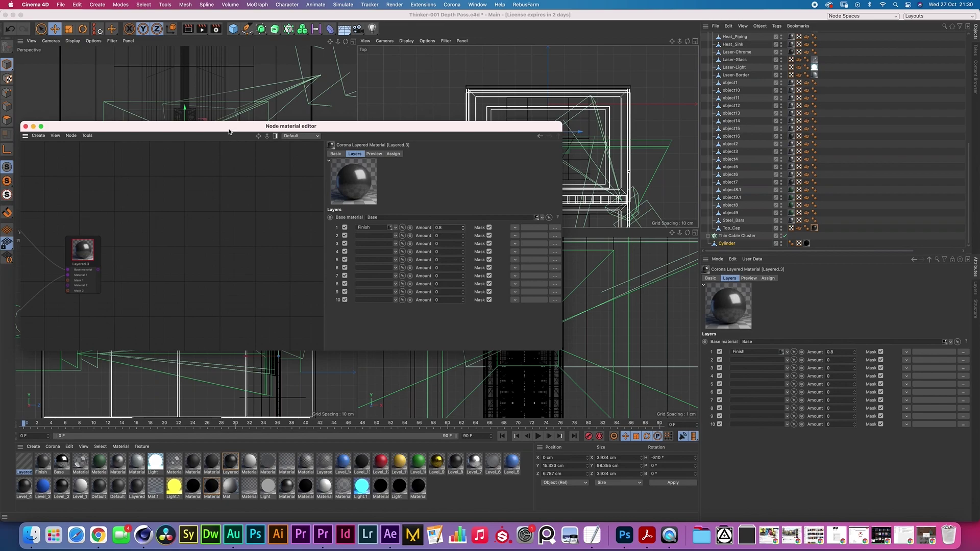
Close the Node material editor and save the project
drag(227, 130, 455, 177)
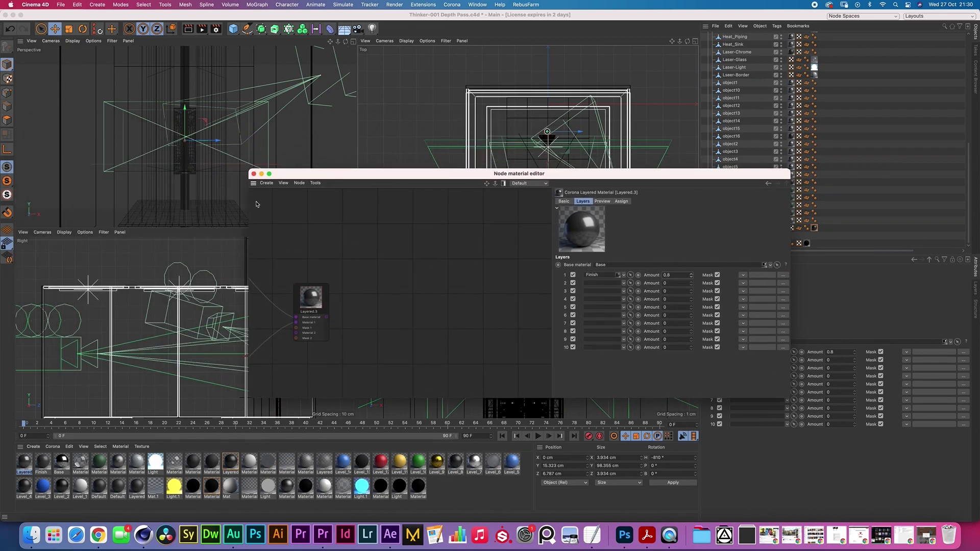
click(255, 174)
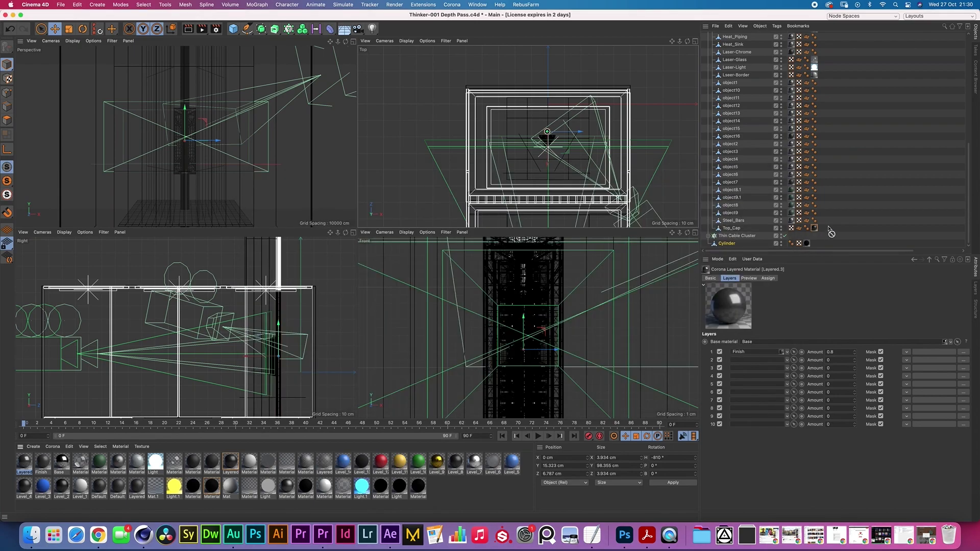
click(285, 73)
key(super+s)
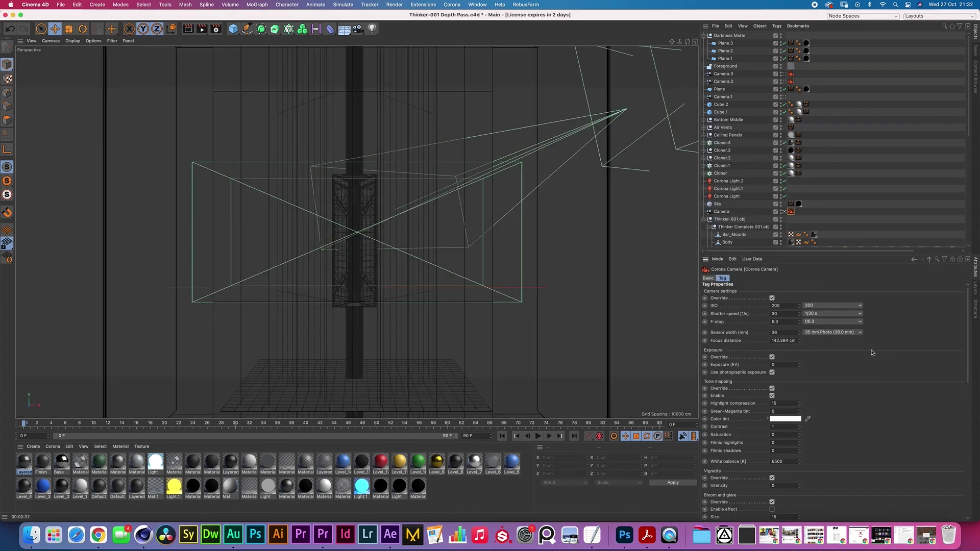
Enable the bloom and glare effect and the sharpening effect in the Corona Camera tag
scroll(872, 353, down, 3)
scroll(843, 332, down, 2)
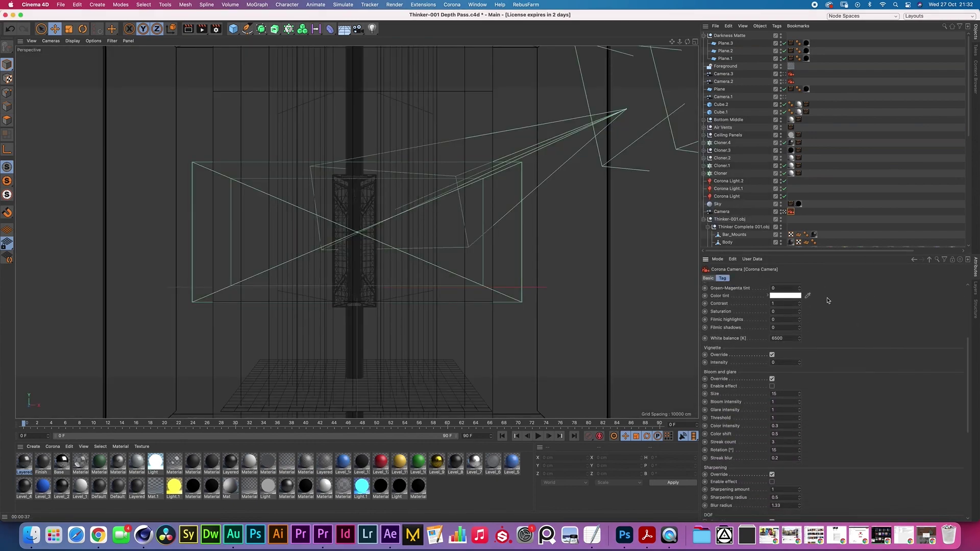
scroll(796, 345, down, 2)
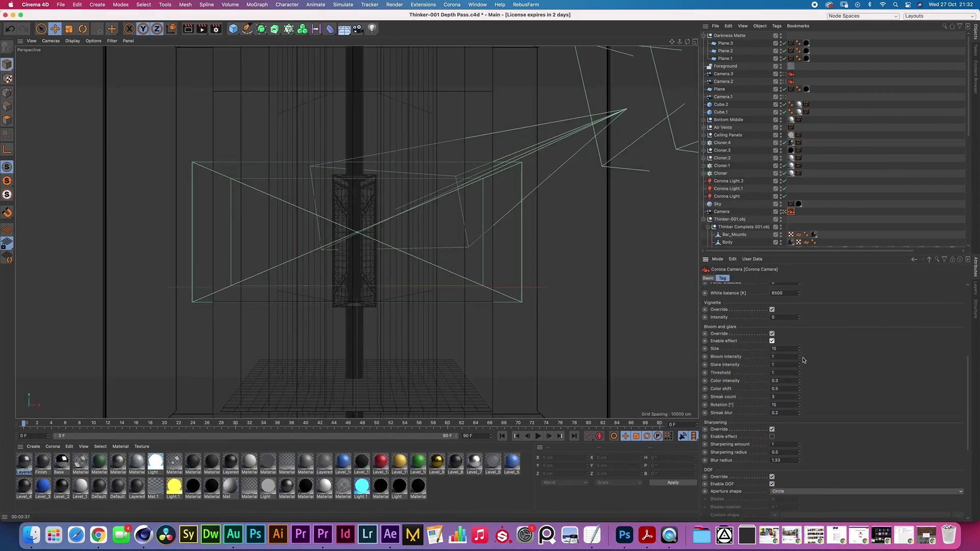
scroll(807, 357, down, 2)
click(772, 380)
Set the Corona Camera's shutter speed to 50
scroll(812, 332, up, 5)
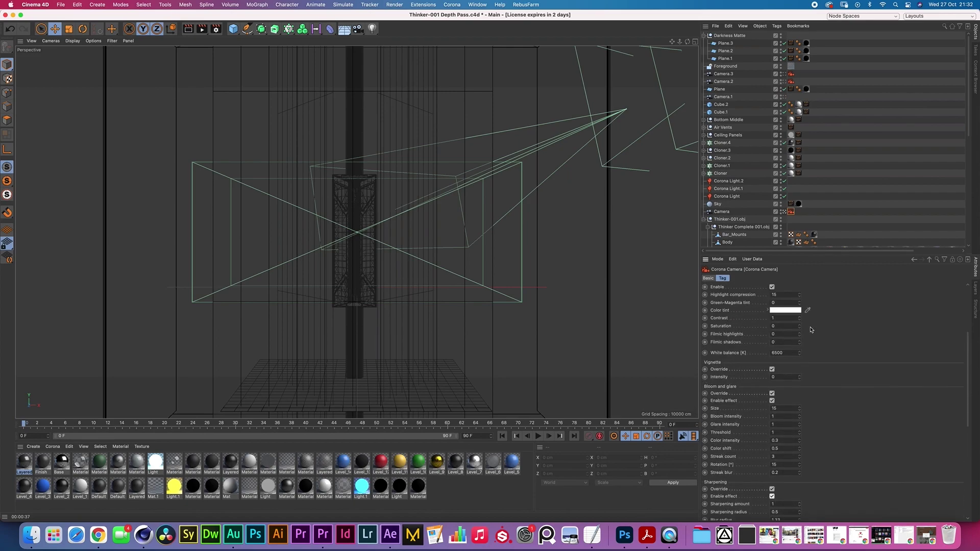
scroll(807, 327, up, 5)
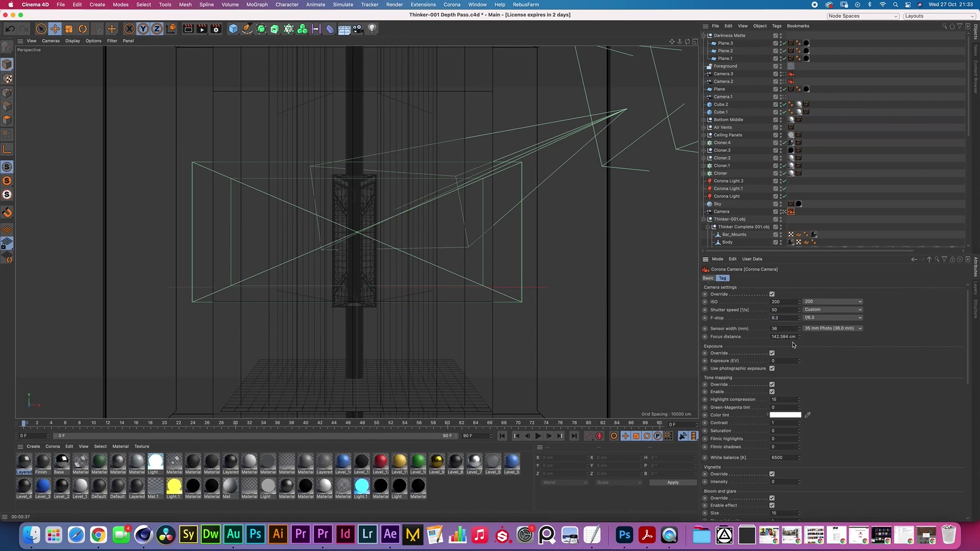
Set the camera's bloom and glare streak blur to 0.21
scroll(816, 380, down, 2)
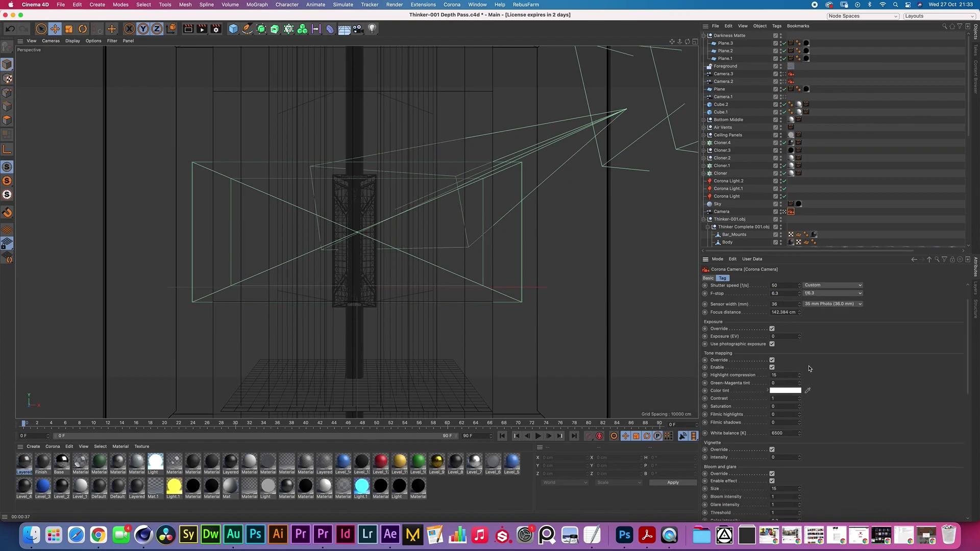
scroll(809, 369, down, 3)
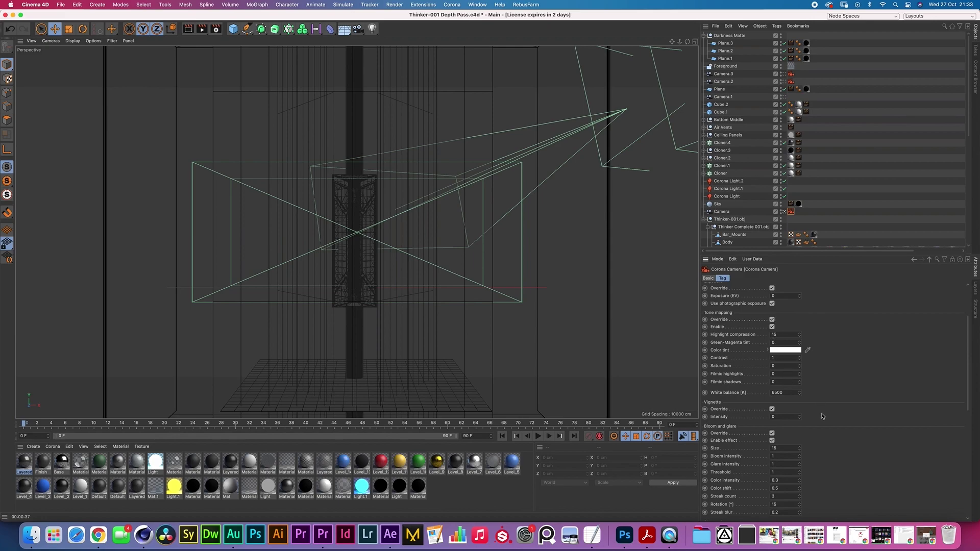
scroll(822, 417, down, 6)
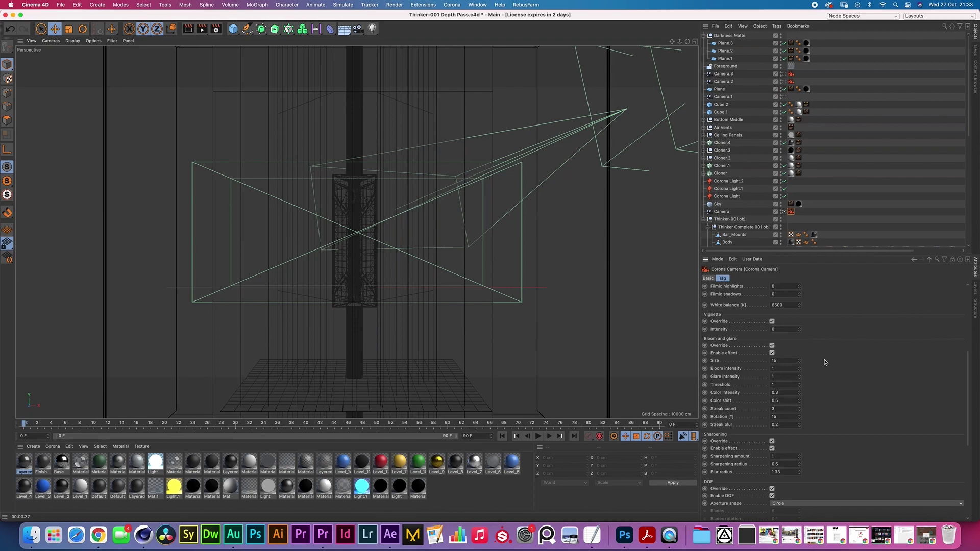
scroll(826, 362, down, 2)
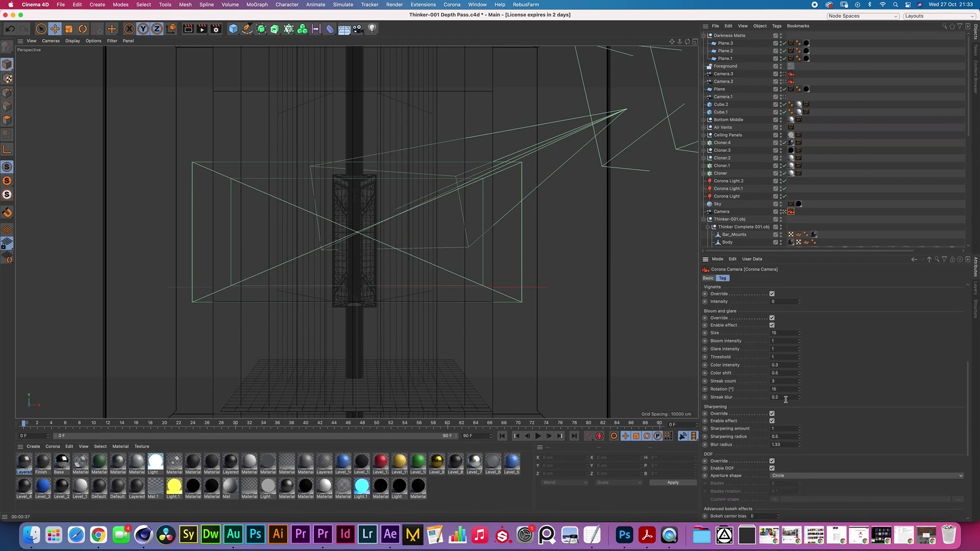
scroll(776, 412, down, 3)
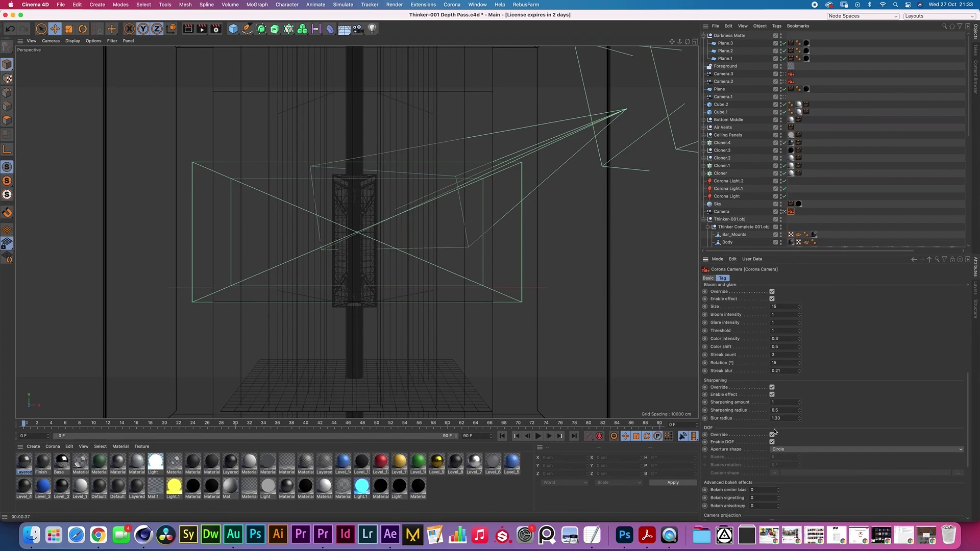
Change the camera's depth of field aperture shape to Bladed with 8 blades
scroll(777, 434, down, 2)
click(778, 406)
click(778, 415)
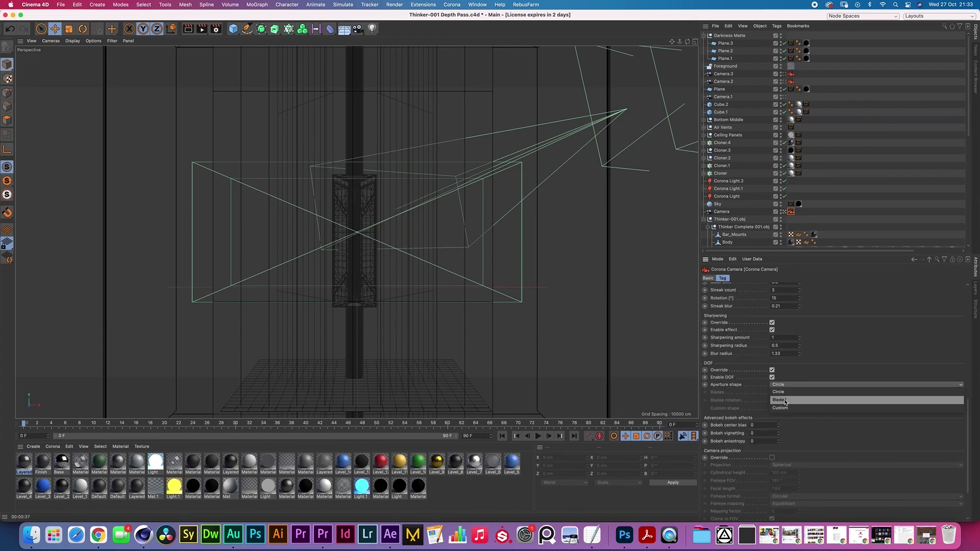
scroll(777, 397, down, 2)
key(Tab)
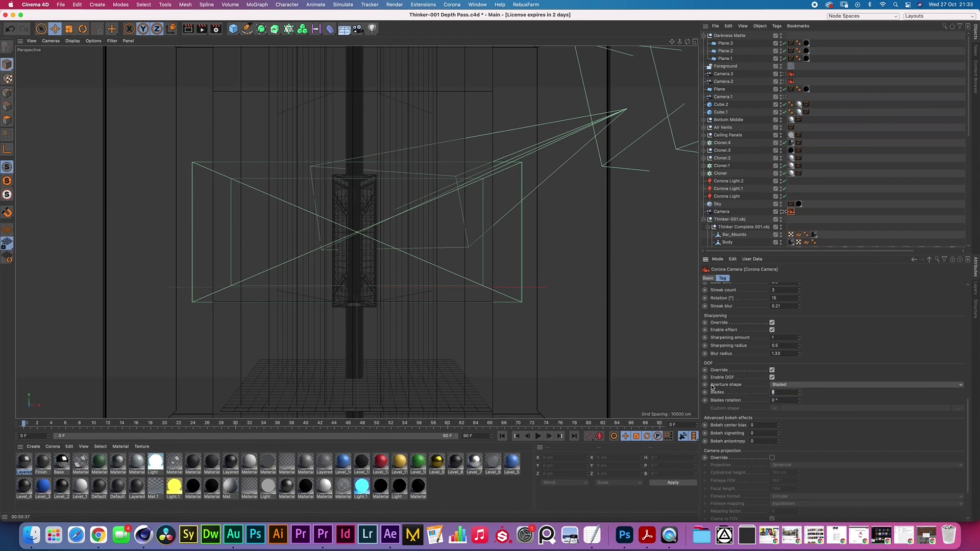
Set the camera's bokeh center bias to 0.5
scroll(787, 393, down, 2)
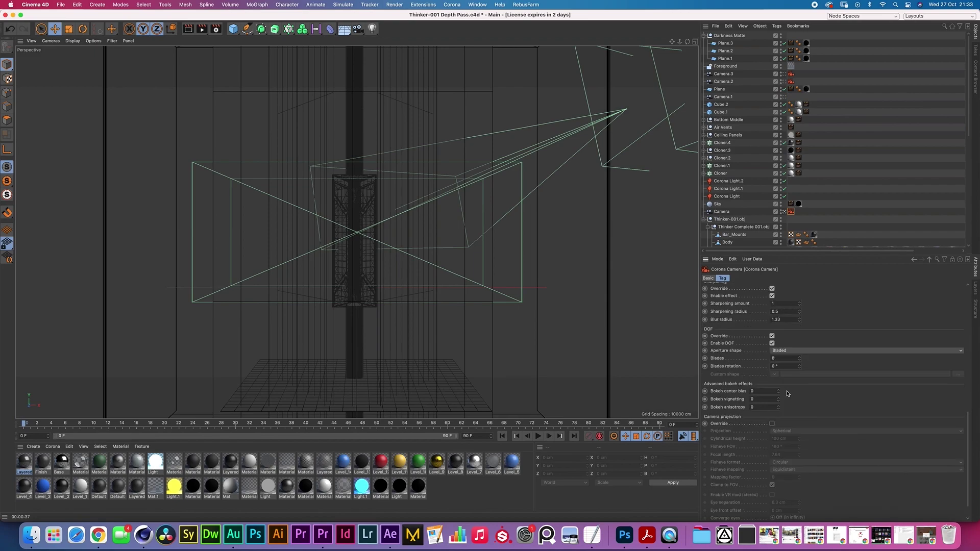
click(756, 392)
text(0.5)
key(Return)
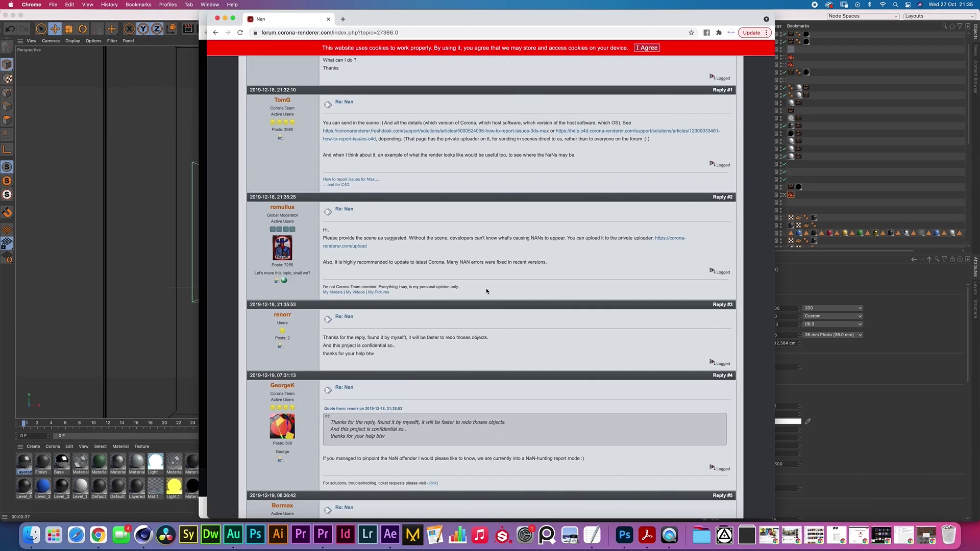
Read the Corona forum thread about NaN errors in Chrome, and render the active view in Cinema 4D
scroll(489, 294, down, 5)
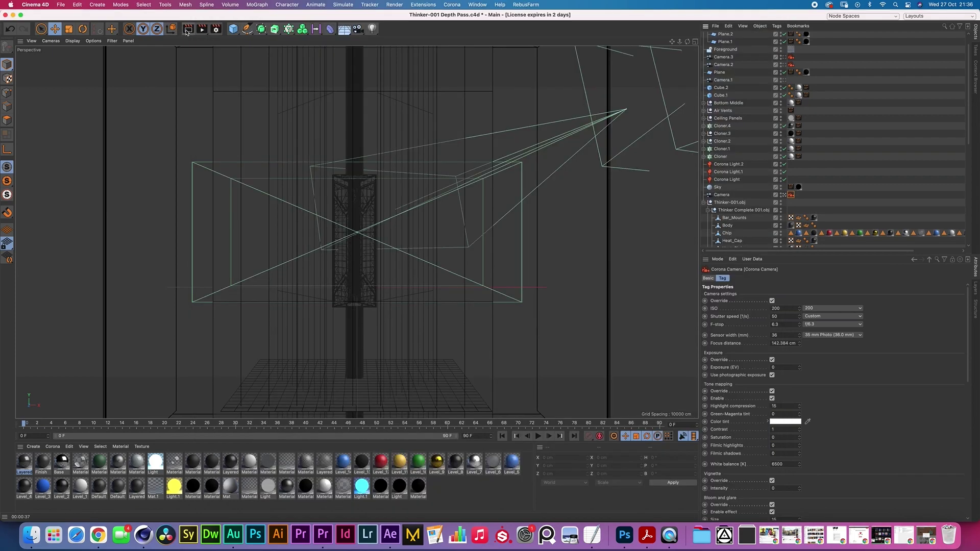
click(187, 29)
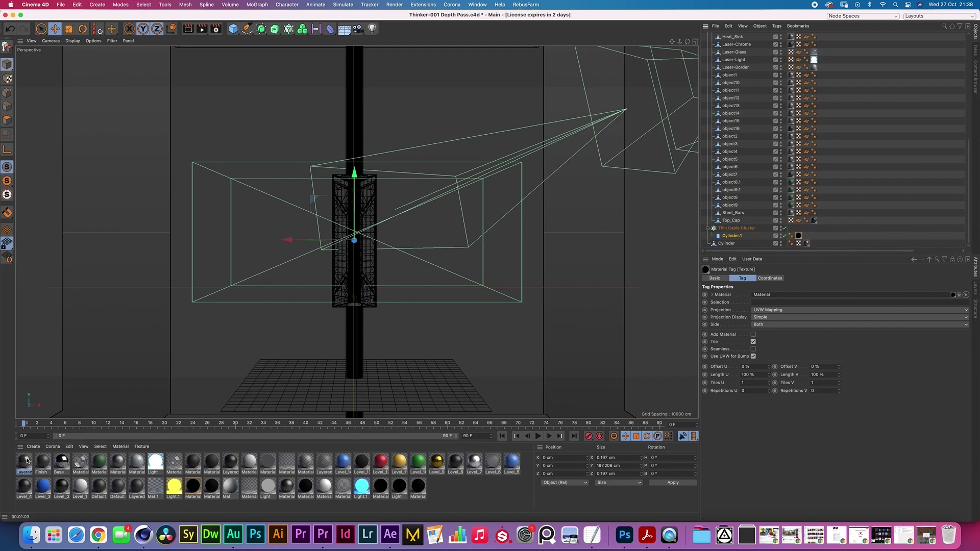
Replace the material on Cylinder.1 in the Thin Cable Cluster with the Finish material
drag(27, 461, 800, 236)
click(814, 232)
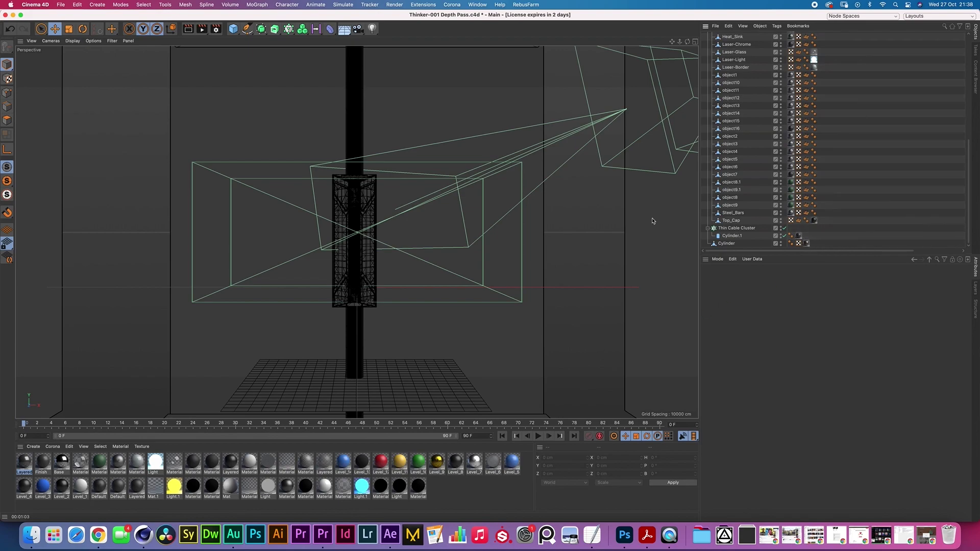
click(800, 235)
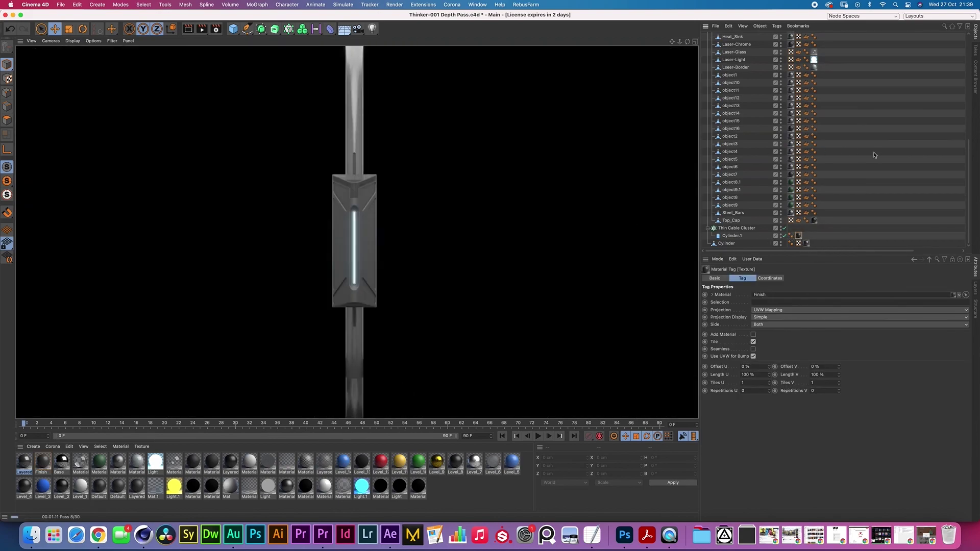
Turn on the Darkness Matte null's visibility and render the active view, dismissing the Corona error window
click(792, 161)
scroll(872, 116, up, 1)
scroll(872, 116, up, 10)
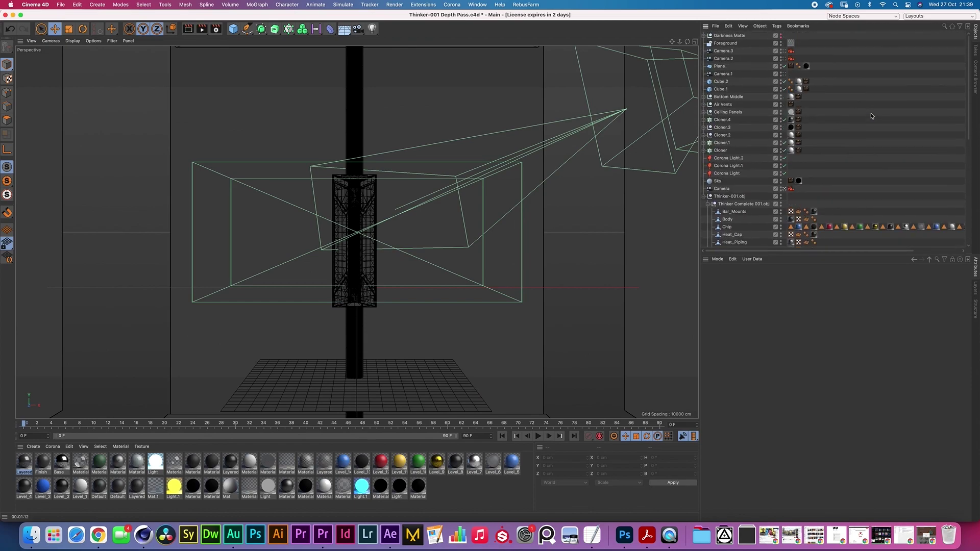
click(781, 34)
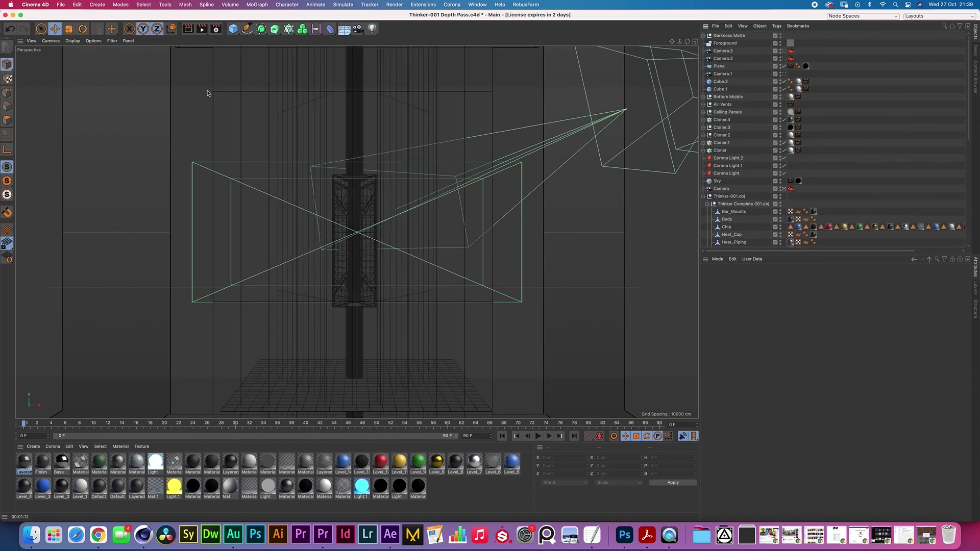
click(189, 28)
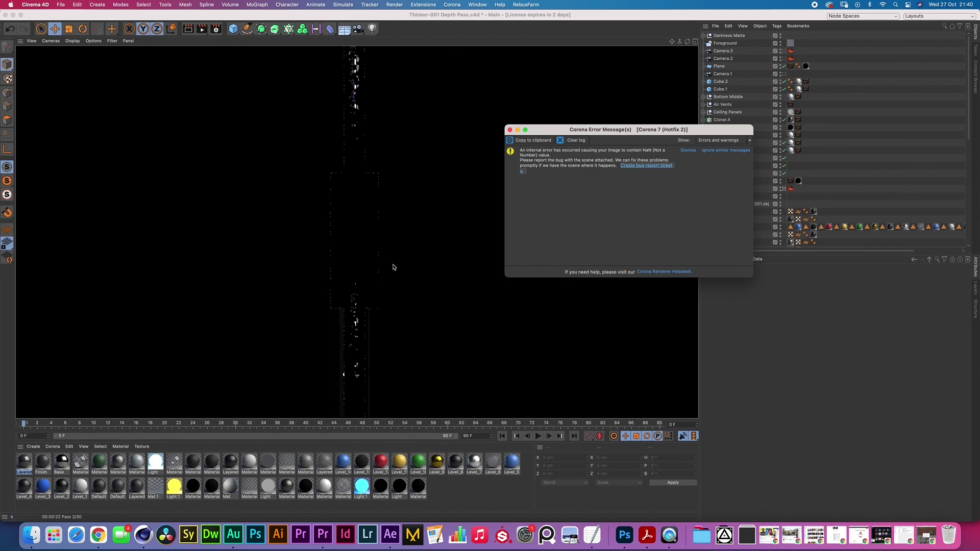
click(510, 130)
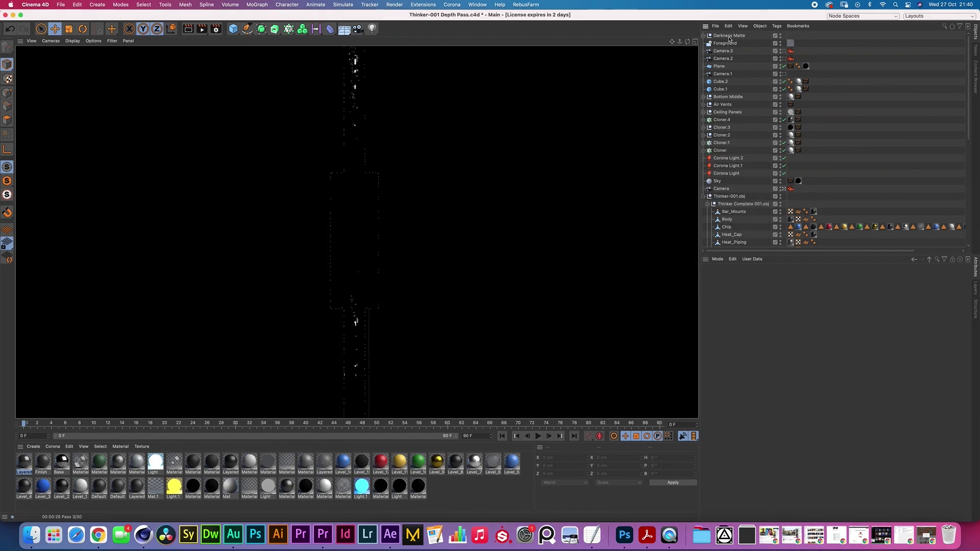
Move the Darkness Matte null in the top view to about Z -41.5 cm and render the perspective view
click(717, 37)
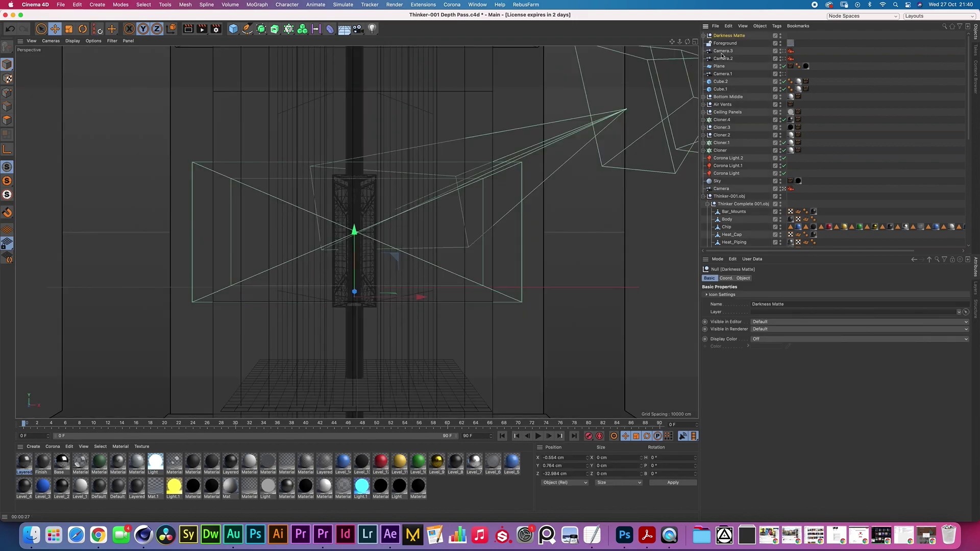
key(F5)
drag(542, 123, 544, 147)
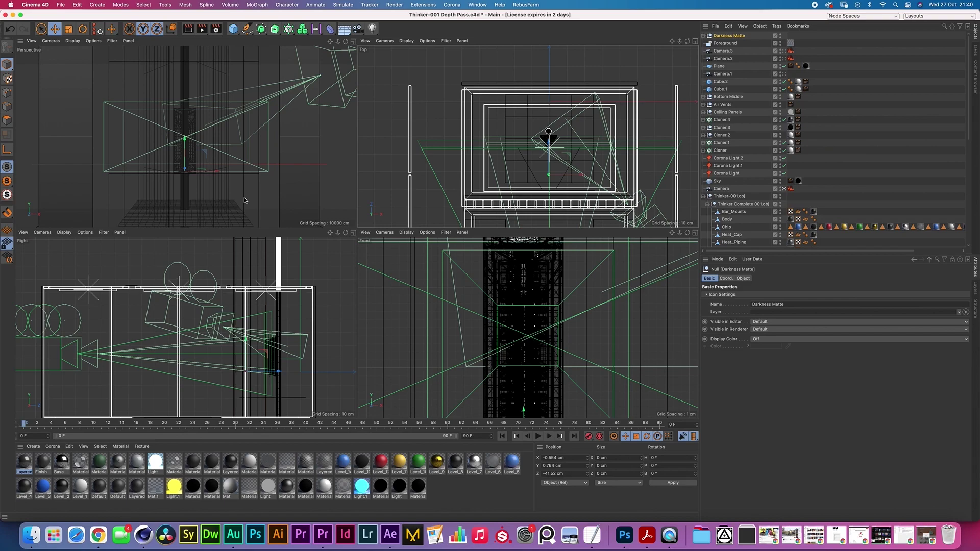
middle_click(157, 45)
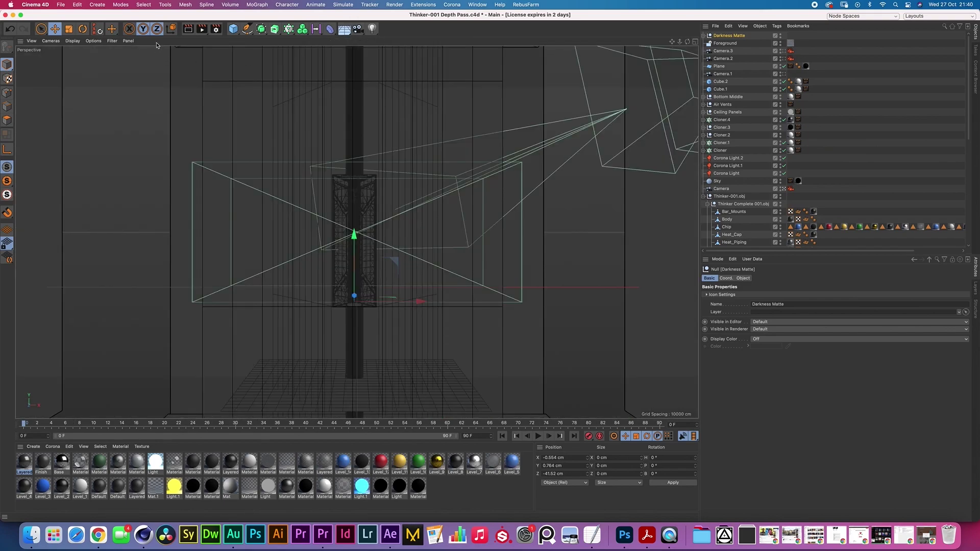
click(189, 29)
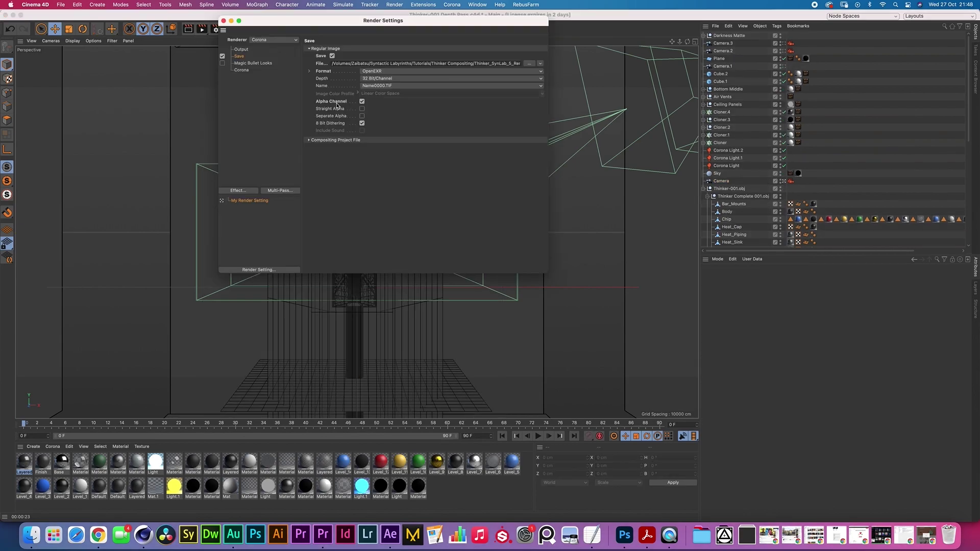
Review Corona's general, camera/postprocessing, scene environment, performance, frame buffer and UHD cache render settings
click(245, 71)
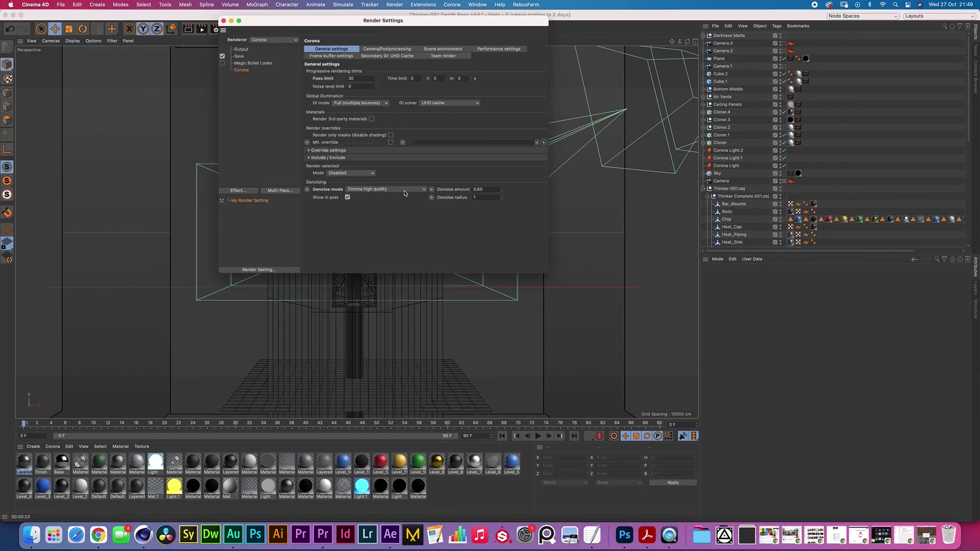
click(475, 190)
click(426, 239)
click(390, 49)
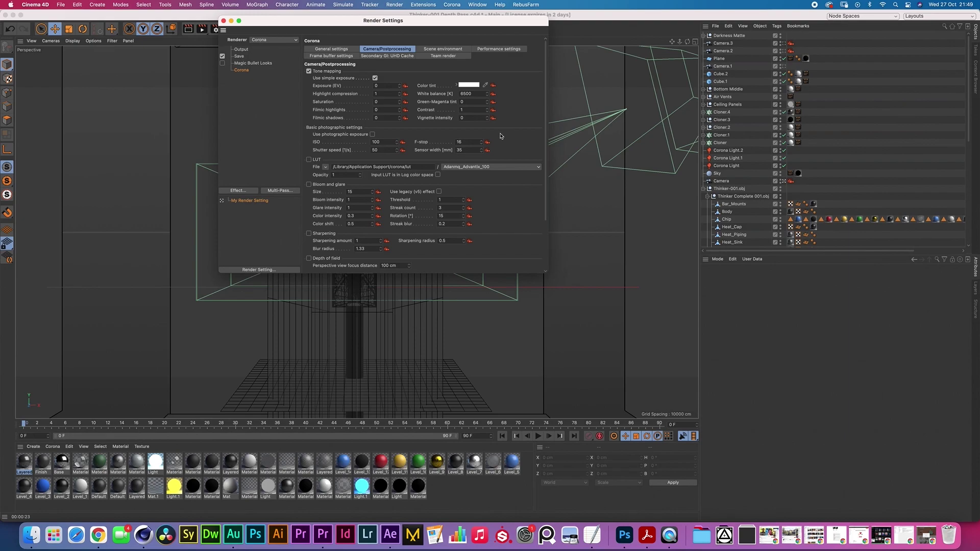
click(443, 49)
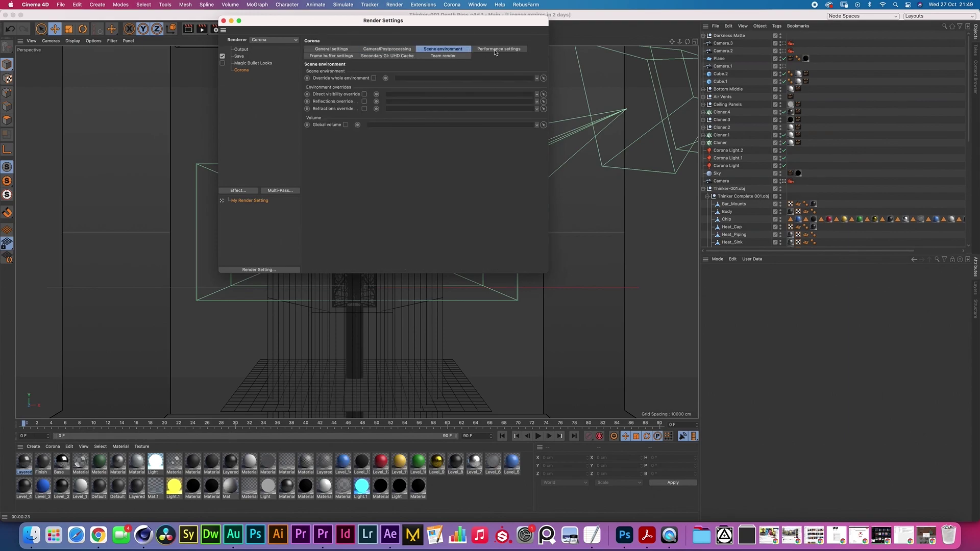
click(495, 50)
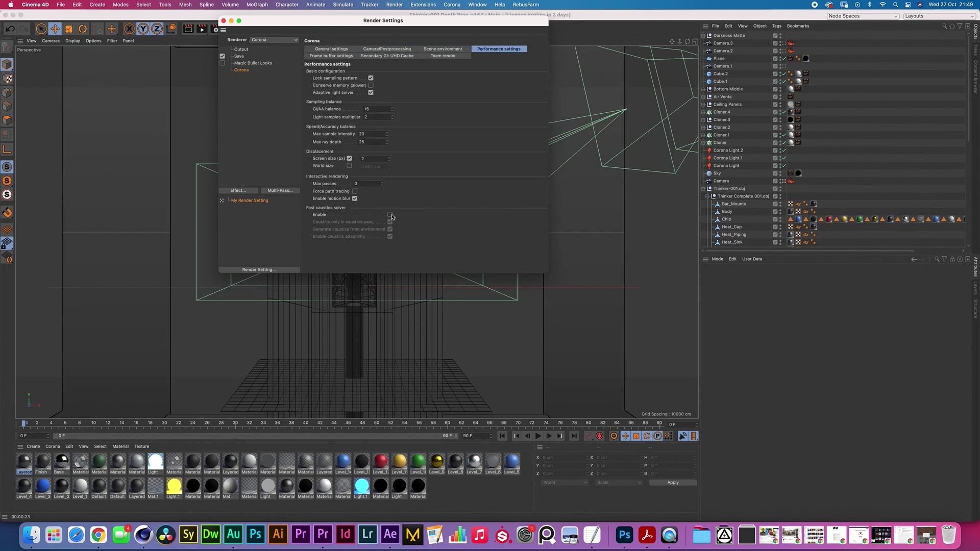
click(333, 50)
click(333, 56)
click(393, 56)
click(330, 50)
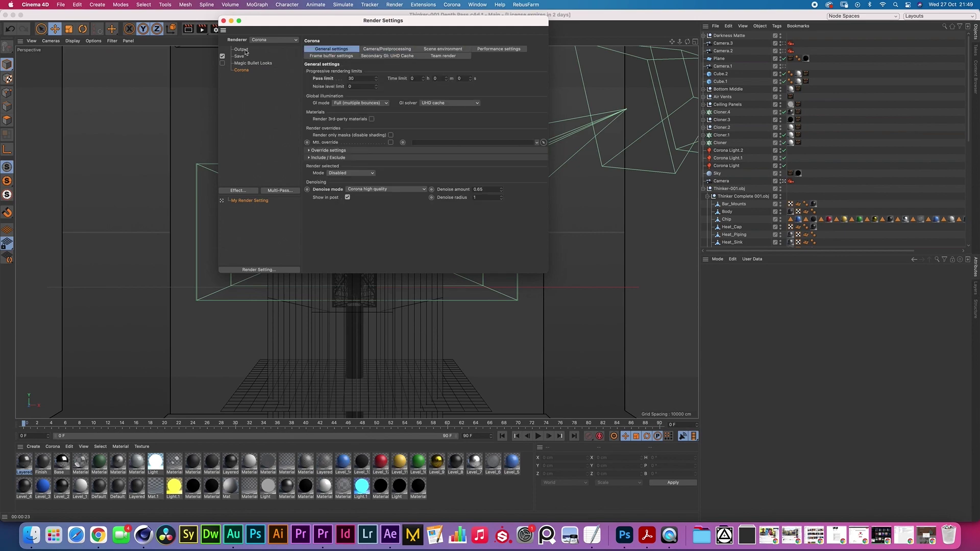
click(228, 21)
Enable Corona multi-pass and pick the ZDepth range in the scene, with Min Z 109.807 cm and Max Z 180.93 cm
click(452, 5)
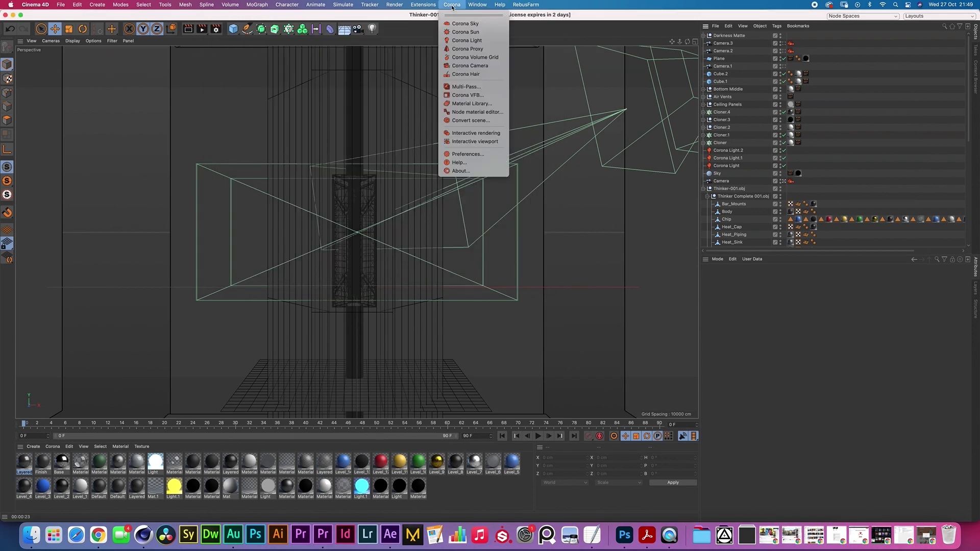
click(465, 87)
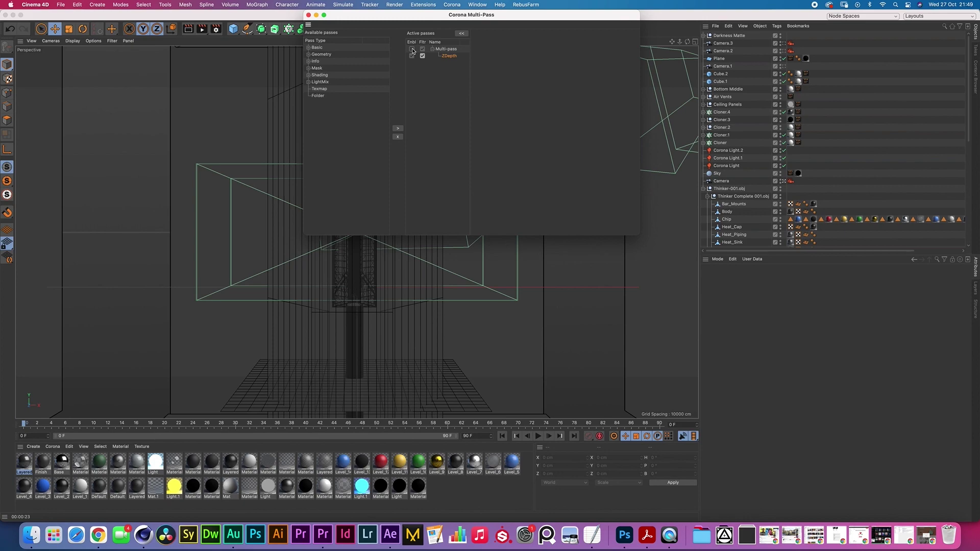
click(450, 57)
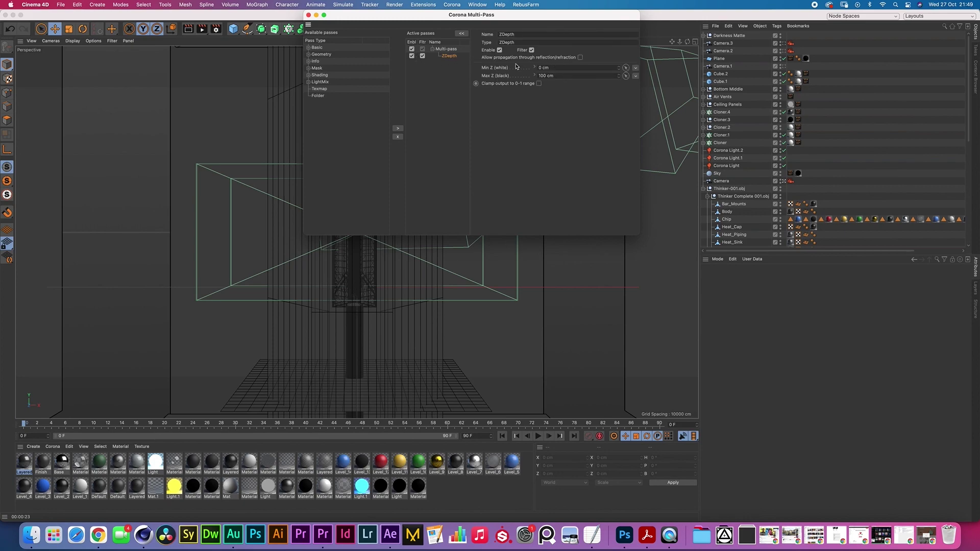
click(626, 75)
click(476, 288)
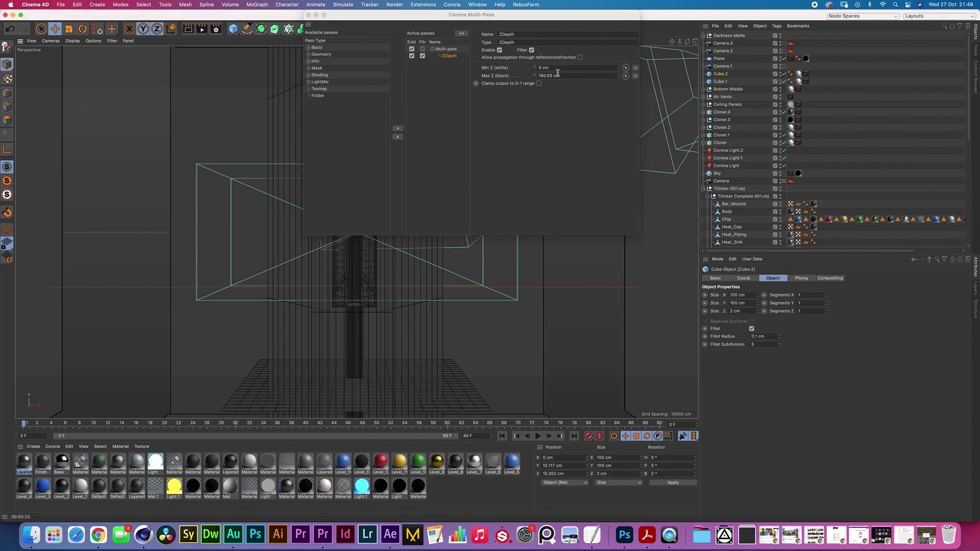
click(626, 68)
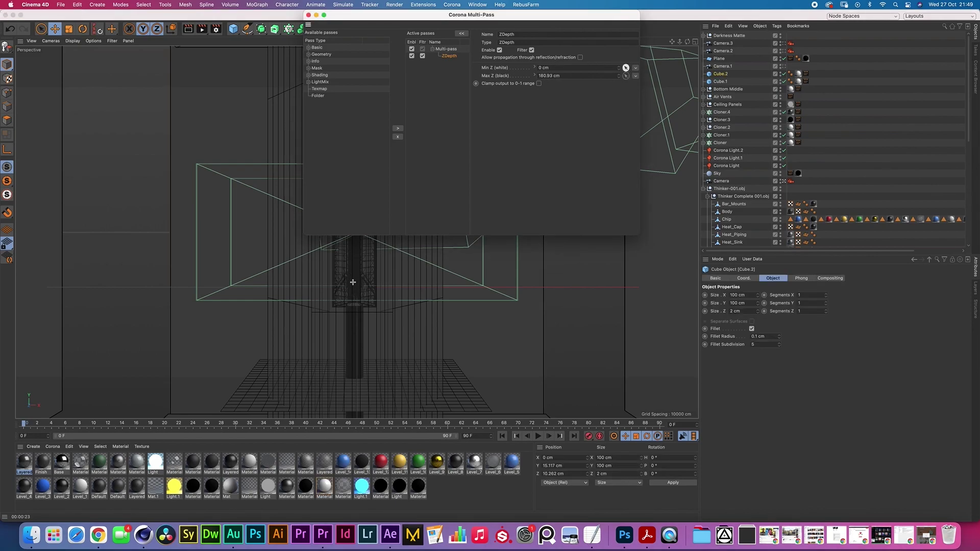
click(355, 282)
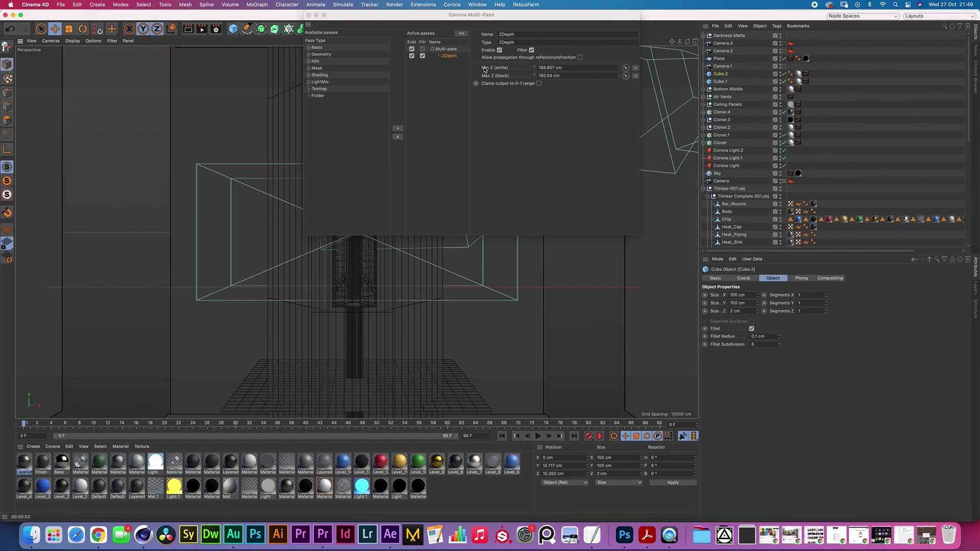
Add a Caustics shading pass to the active passes and enable denoising for it
click(393, 18)
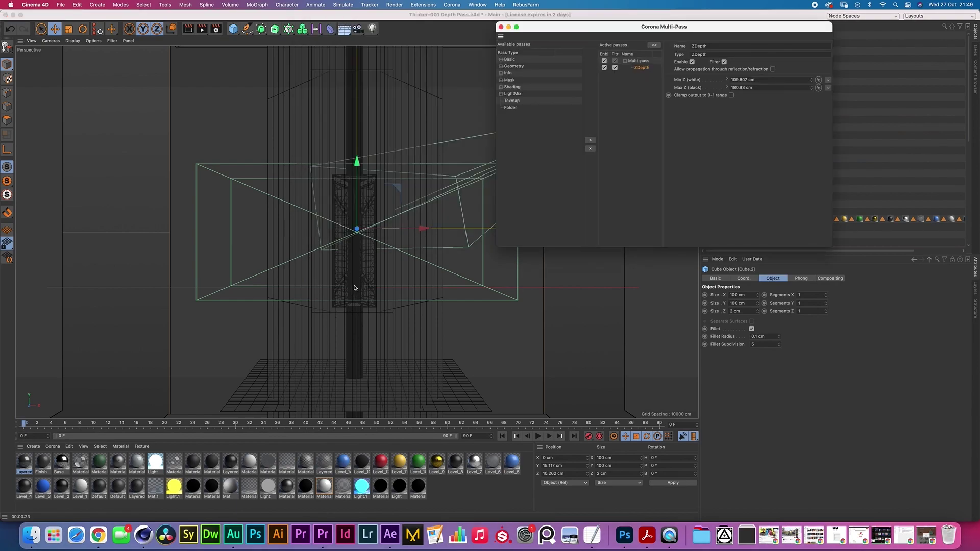
drag(601, 22, 485, 32)
click(386, 97)
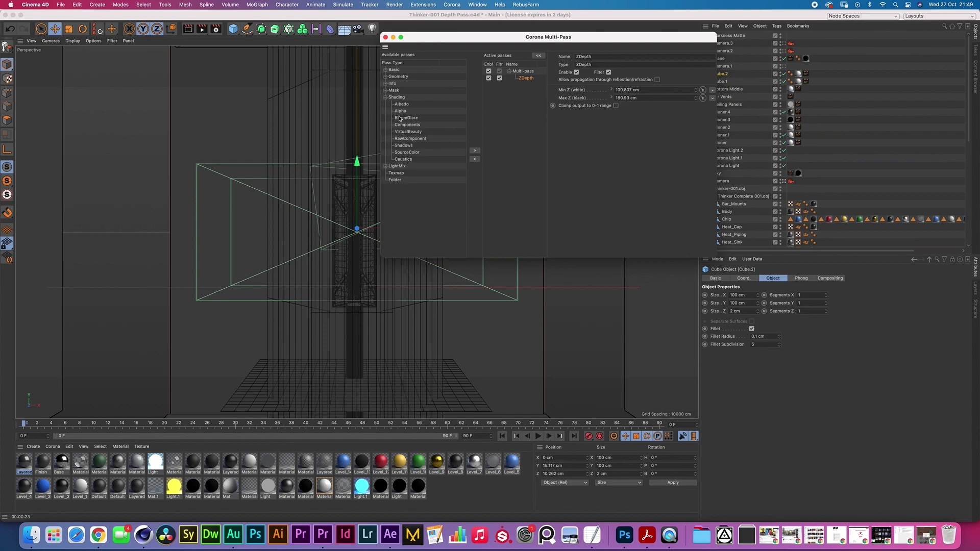
double_click(409, 161)
click(527, 86)
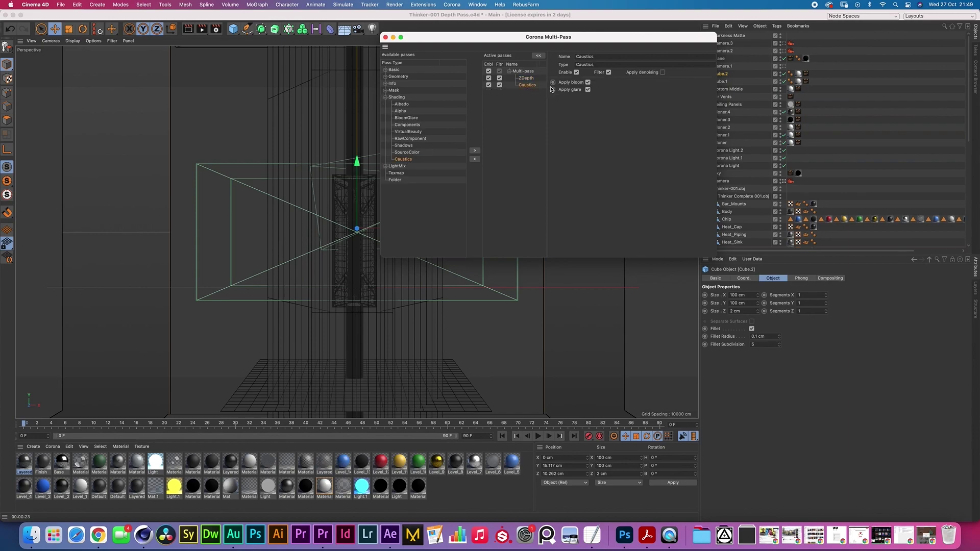
click(662, 72)
Add BloomGlare, LightMix and LightSelect passes to the active multi-passes
click(527, 78)
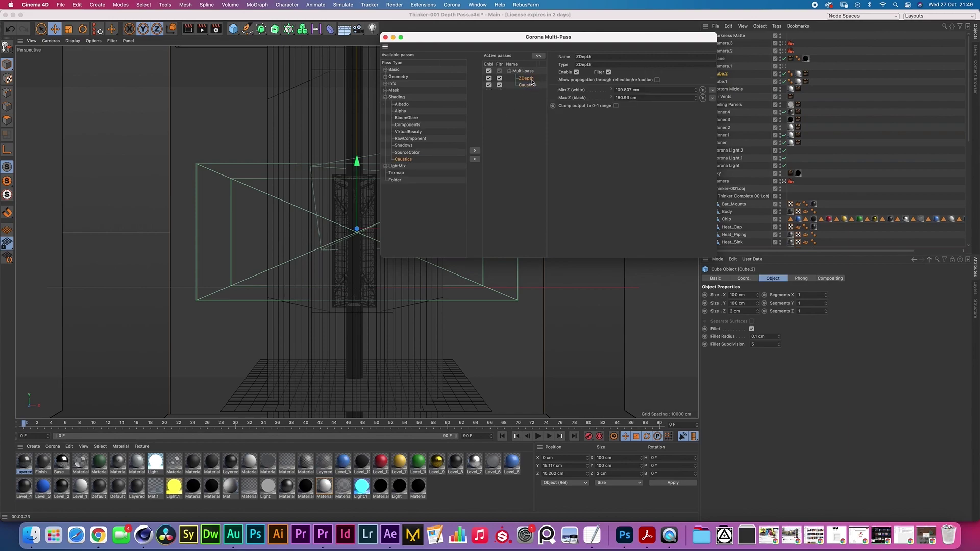
double_click(407, 118)
click(529, 92)
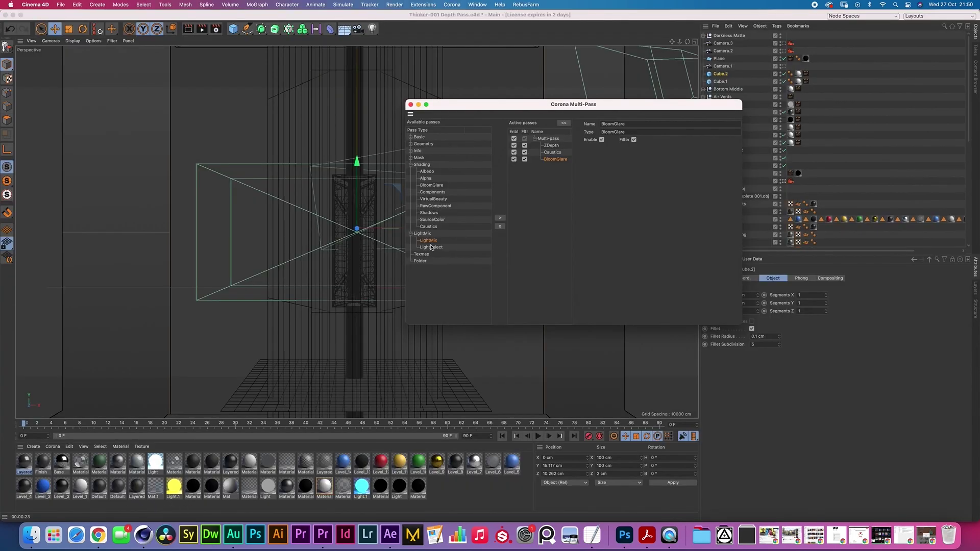
double_click(435, 242)
double_click(432, 247)
click(555, 173)
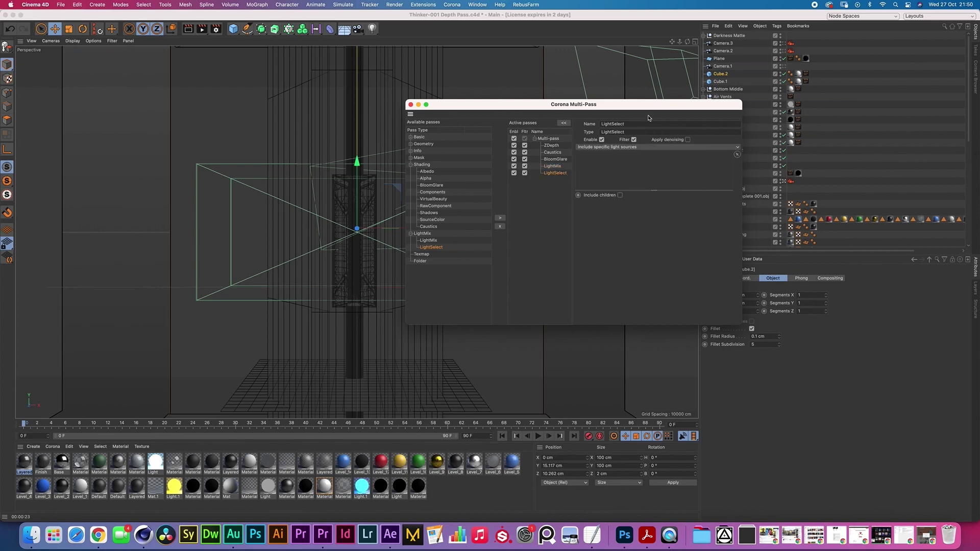
Include Corona Light as the LightSelect pass's light source, enable its denoising, and close the multi-pass setup
drag(618, 104, 205, 124)
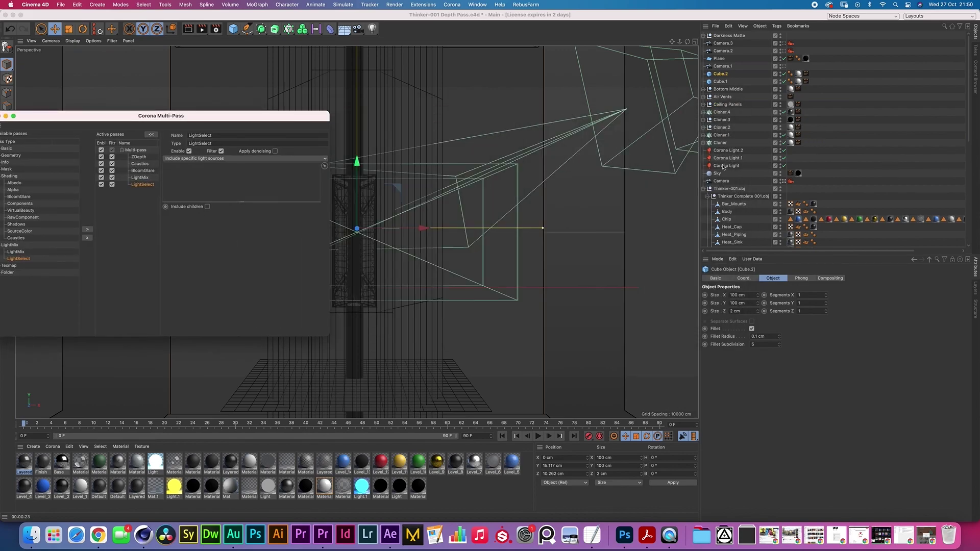
drag(725, 166, 240, 176)
middle_click(539, 174)
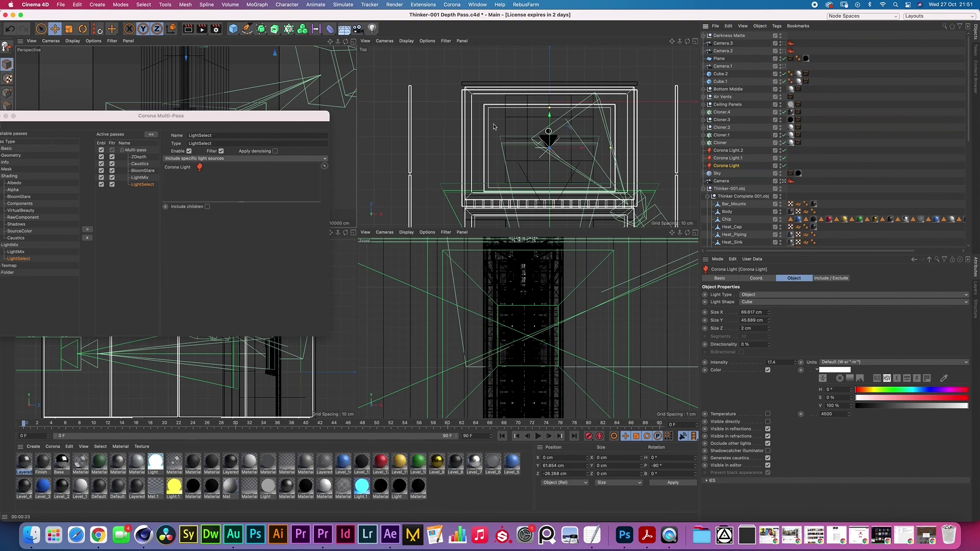
drag(242, 120, 552, 251)
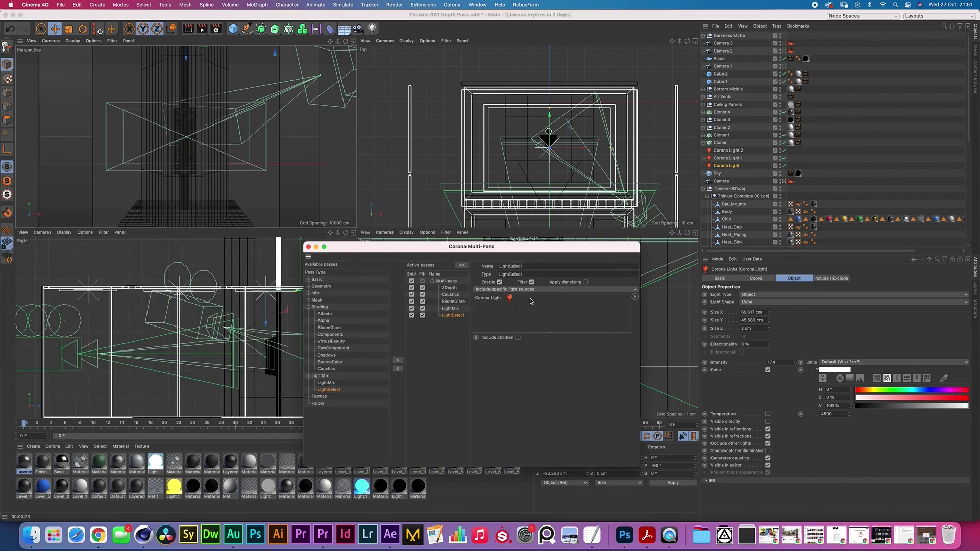
click(586, 283)
click(447, 308)
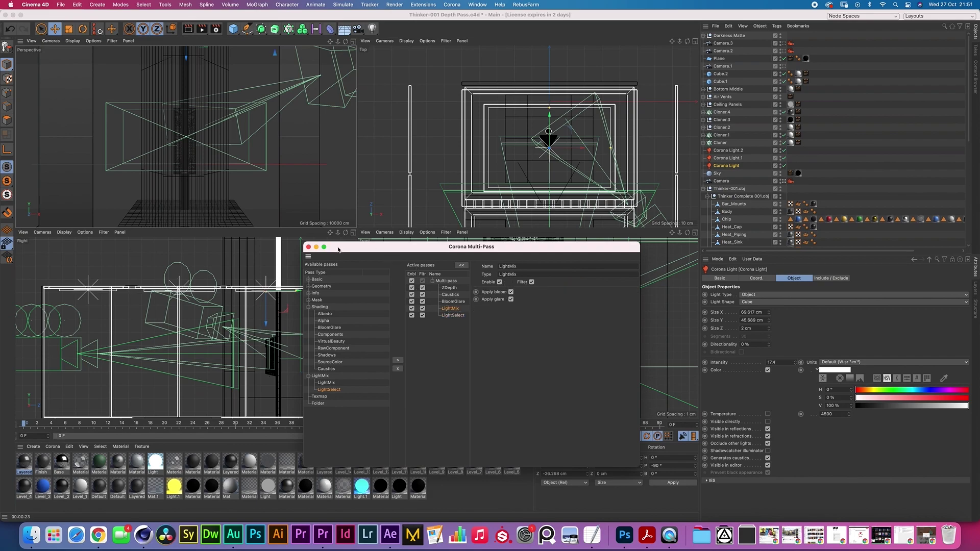
click(309, 248)
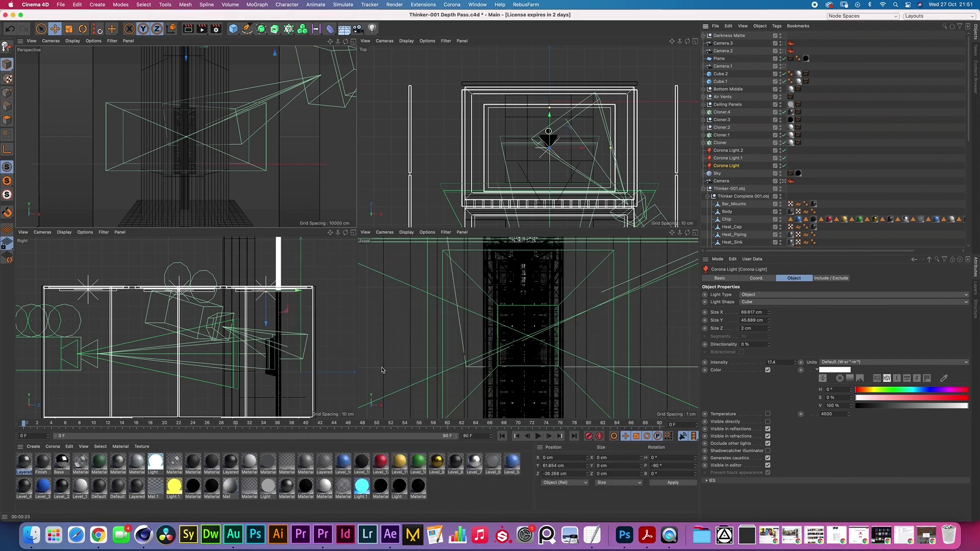
click(394, 532)
drag(272, 387, 248, 421)
key(super+Tab)
Open the render settings' Save options and browse for a destination for the multi-pass EXR file
click(216, 29)
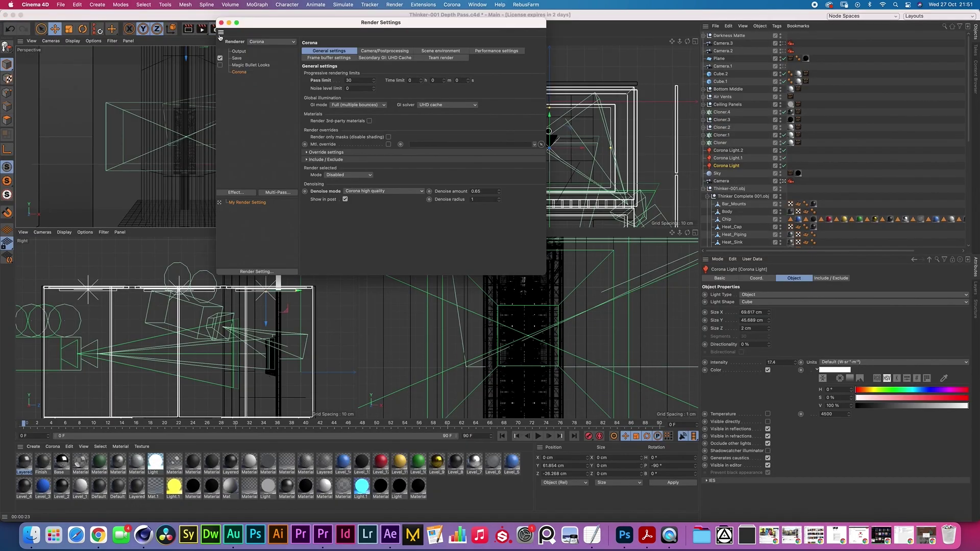
click(237, 58)
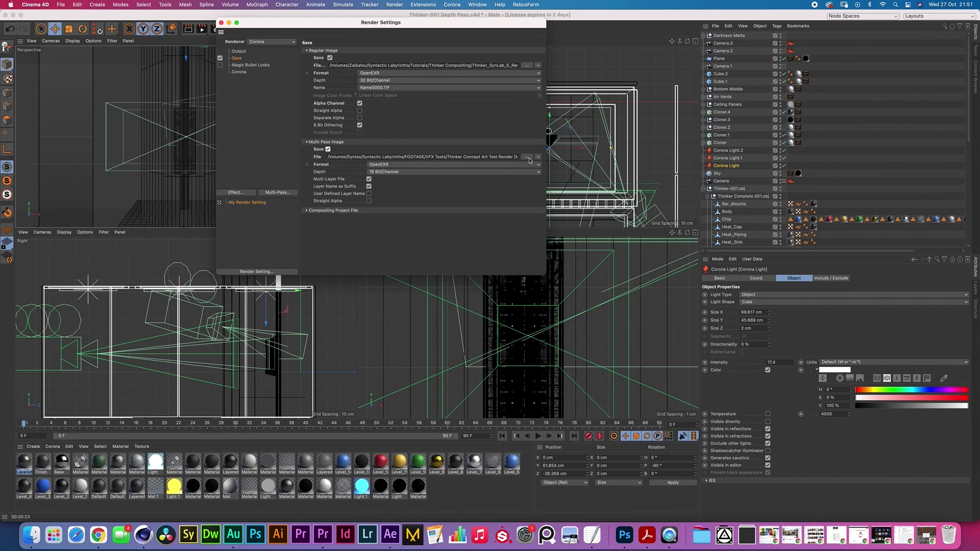
click(526, 156)
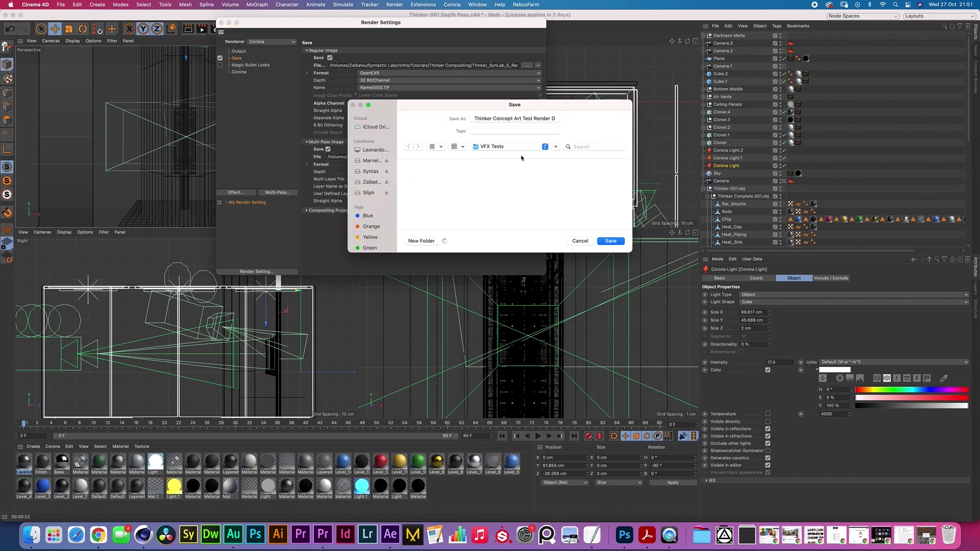
click(495, 147)
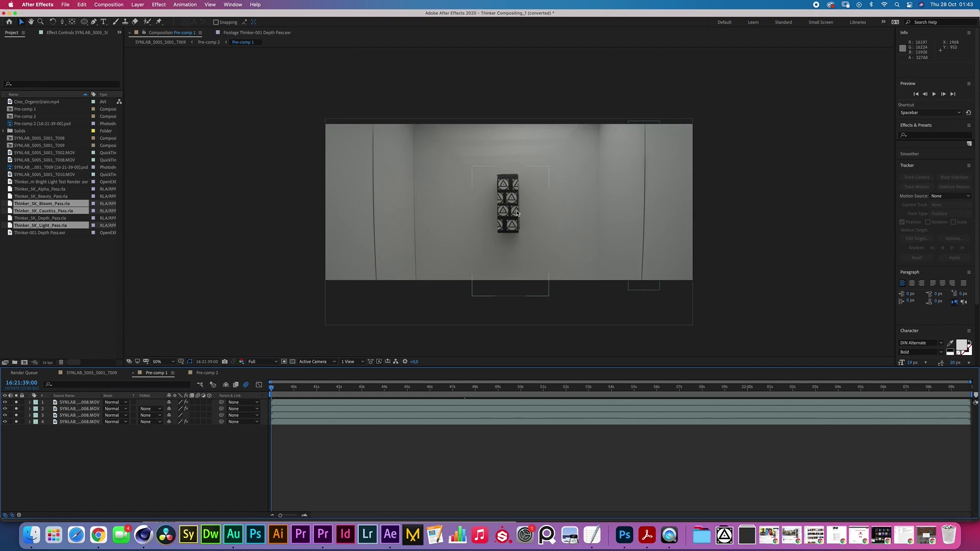
In After Effects, examine Pre-comp 1's marker box at 200% and view Pre-comp 2's PSD clean-up patch in isolation
click(162, 361)
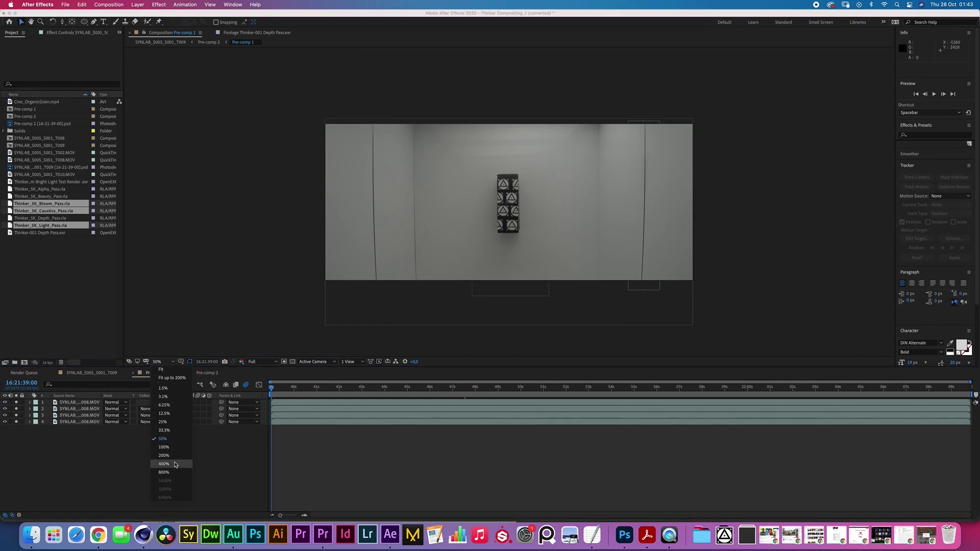
click(173, 456)
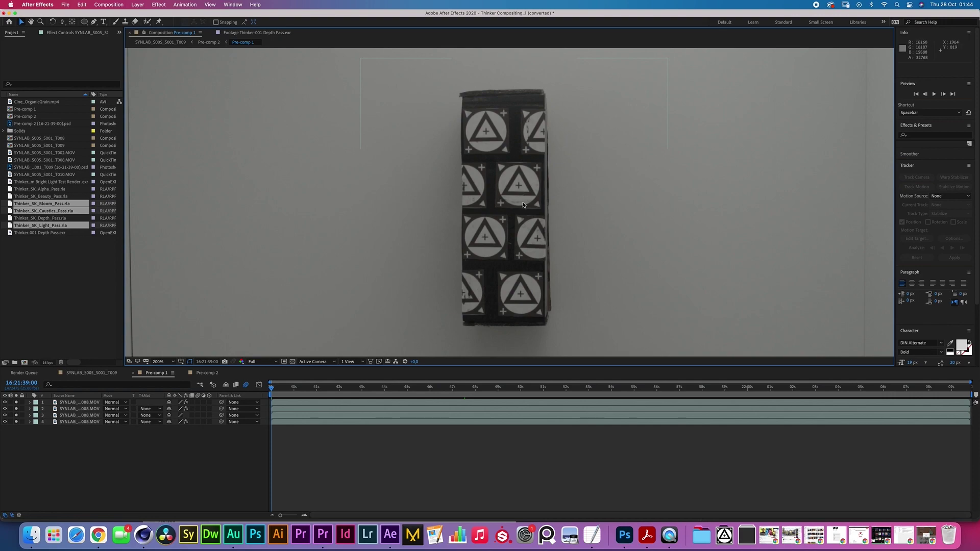
click(207, 373)
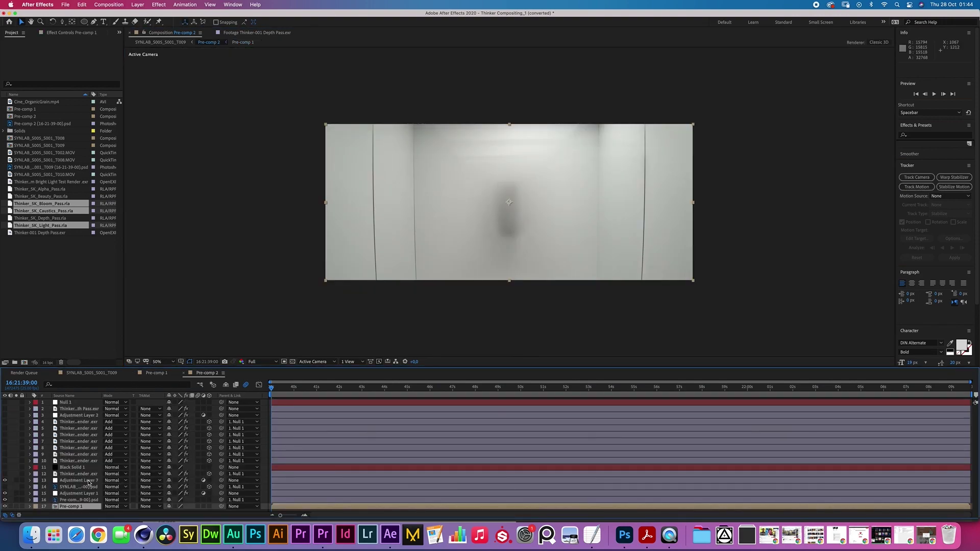
click(16, 500)
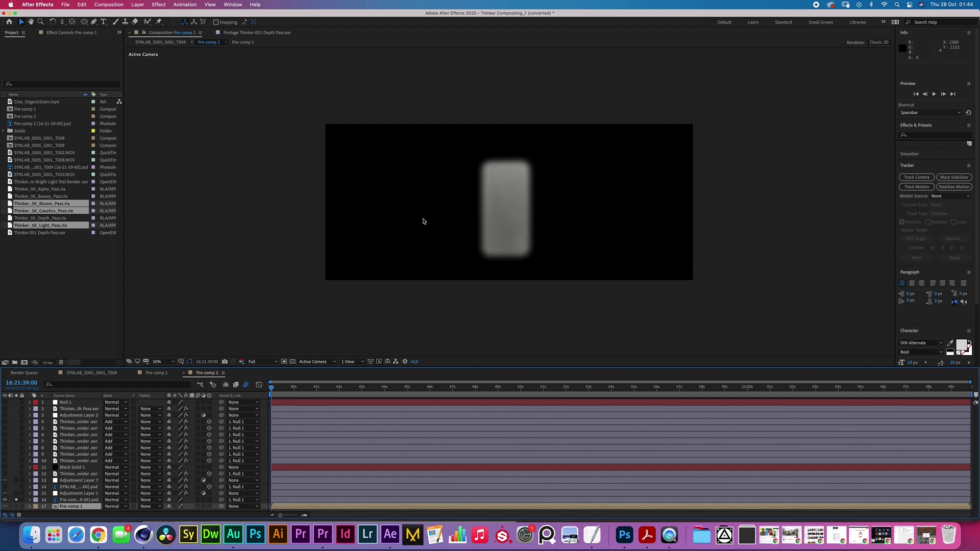
click(16, 500)
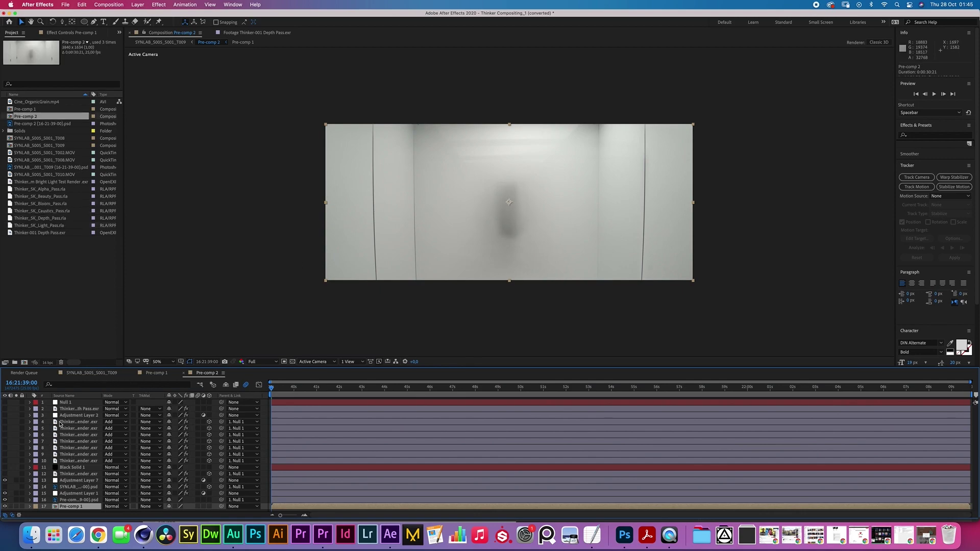
Place Thinker_SK_Beauty_Pass.rla directly above Adjustment Layer 7 in Pre-comp 2 and view the composite at 50%
click(8, 482)
click(41, 190)
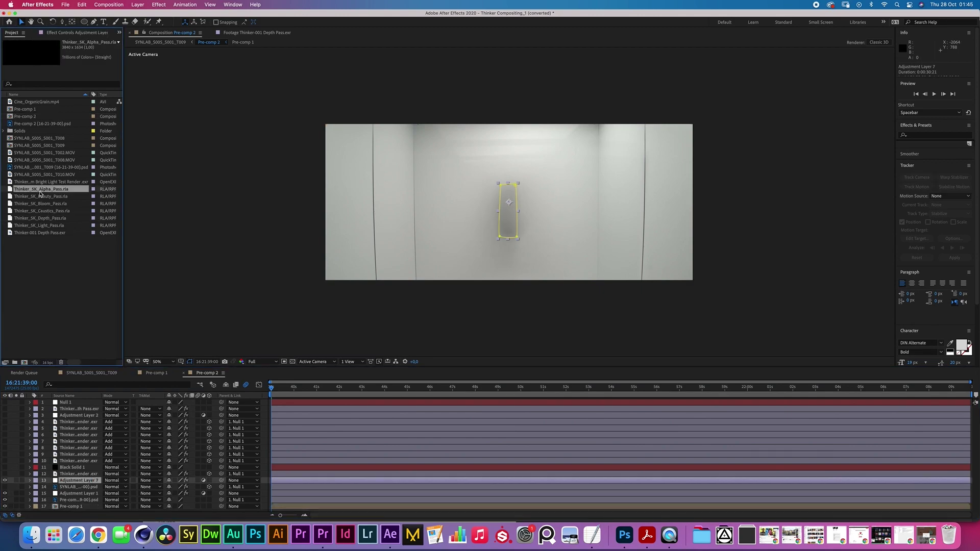
click(43, 198)
drag(38, 199, 77, 478)
click(173, 361)
click(173, 370)
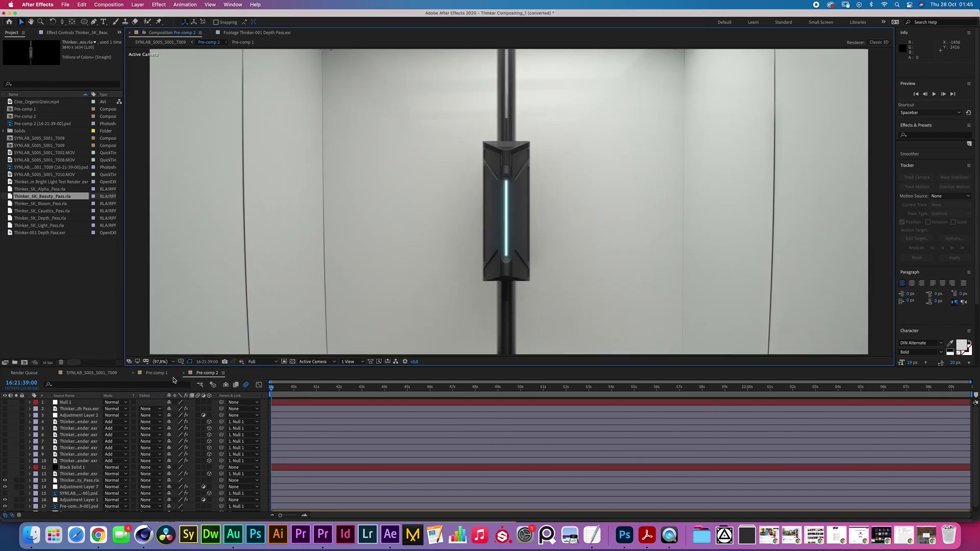
click(173, 361)
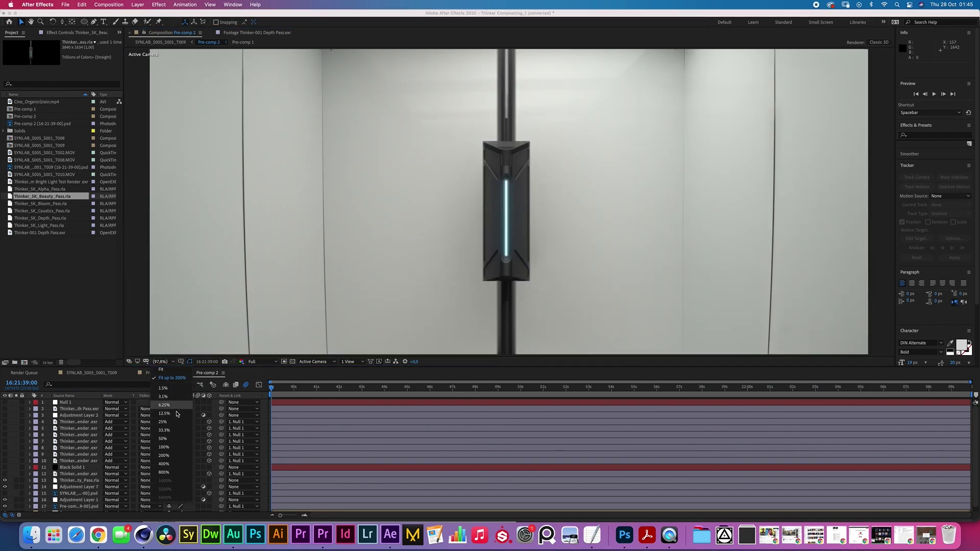
click(180, 442)
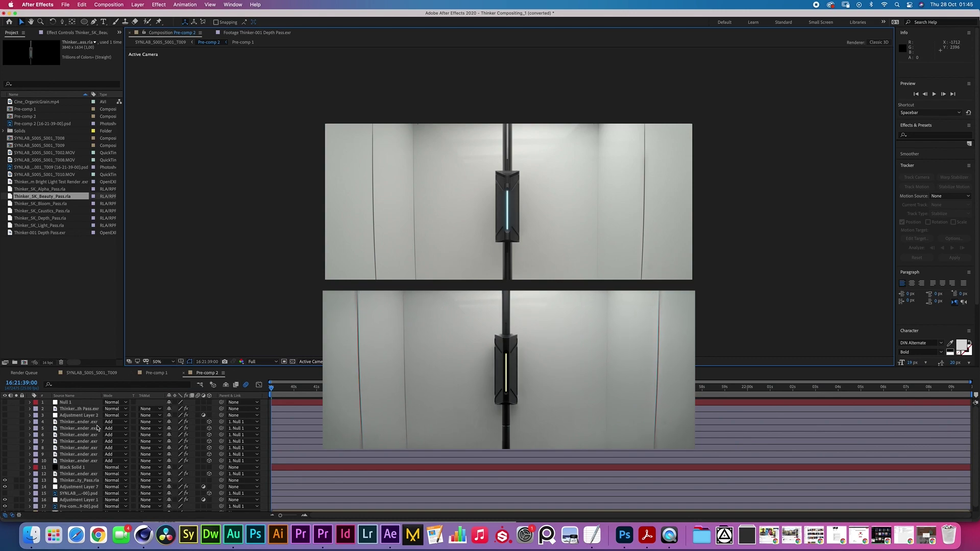
Add the Alpha and Bloom passes above the beauty layer, and set the bloom layer's blending mode to Add
click(51, 189)
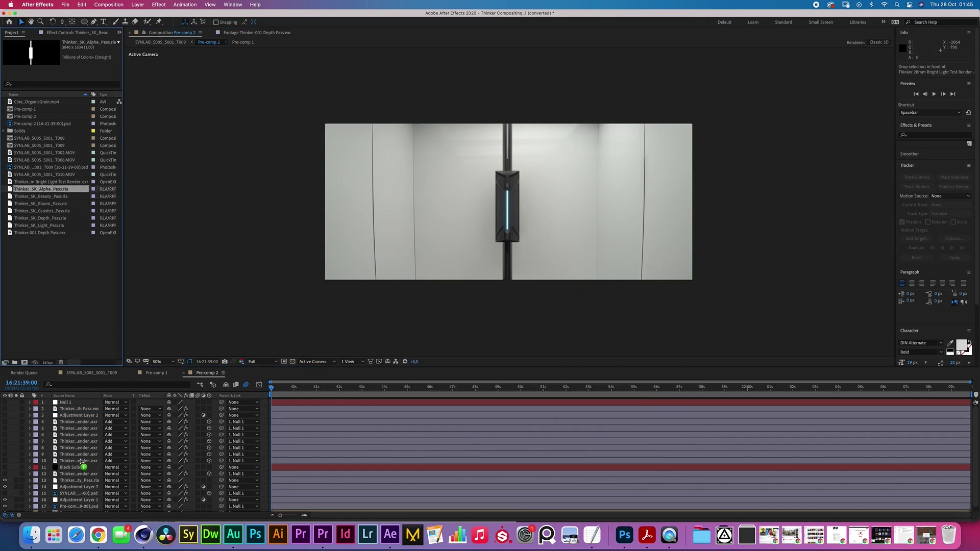
drag(41, 203, 74, 484)
click(113, 487)
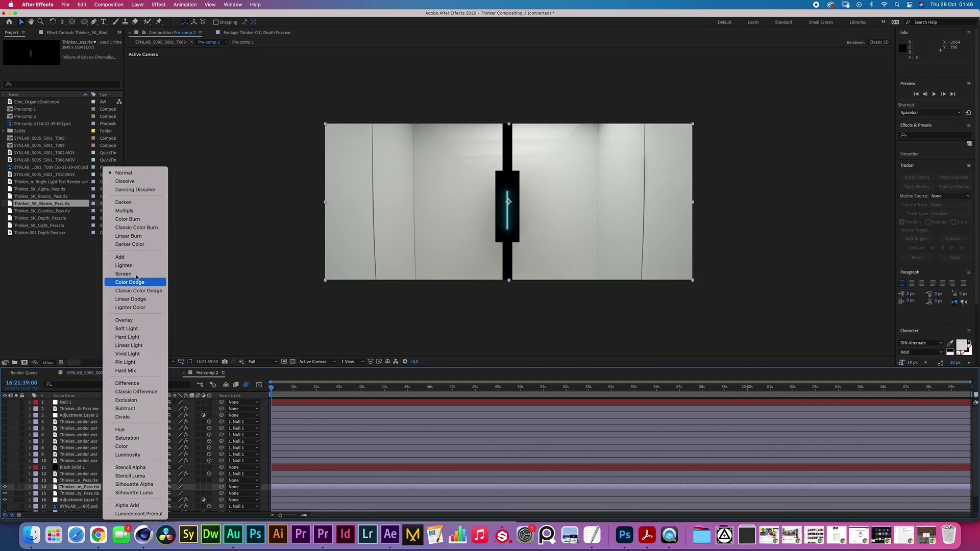
click(121, 256)
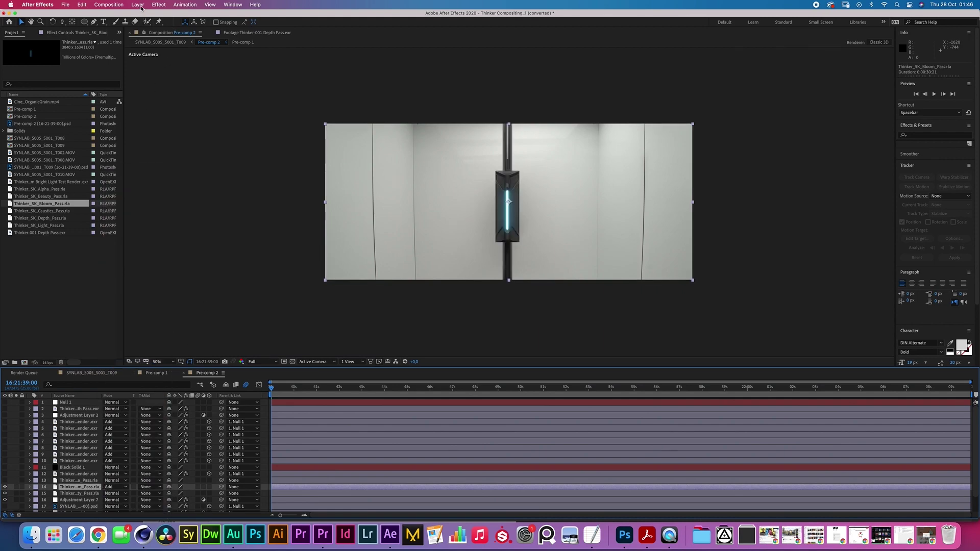
Apply an Exposure effect to the bloom layer and lower its Gamma Correction to about 0.58
click(159, 4)
click(163, 25)
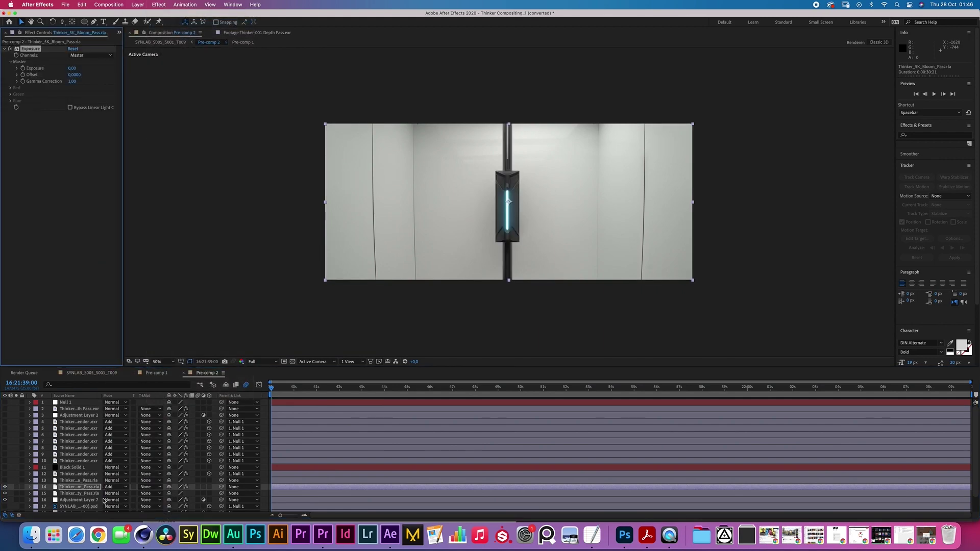
key(t)
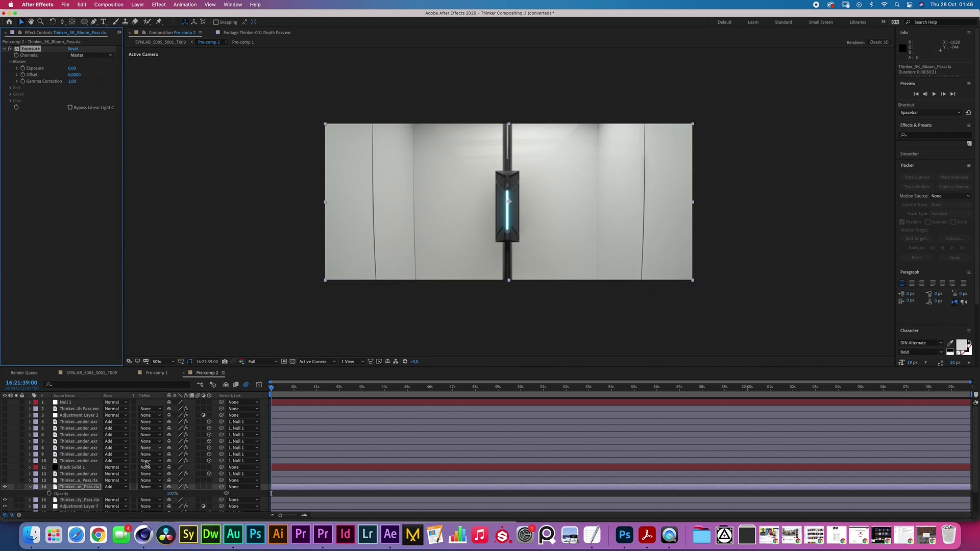
drag(172, 493, 177, 245)
drag(72, 81, 57, 84)
key(super+0)
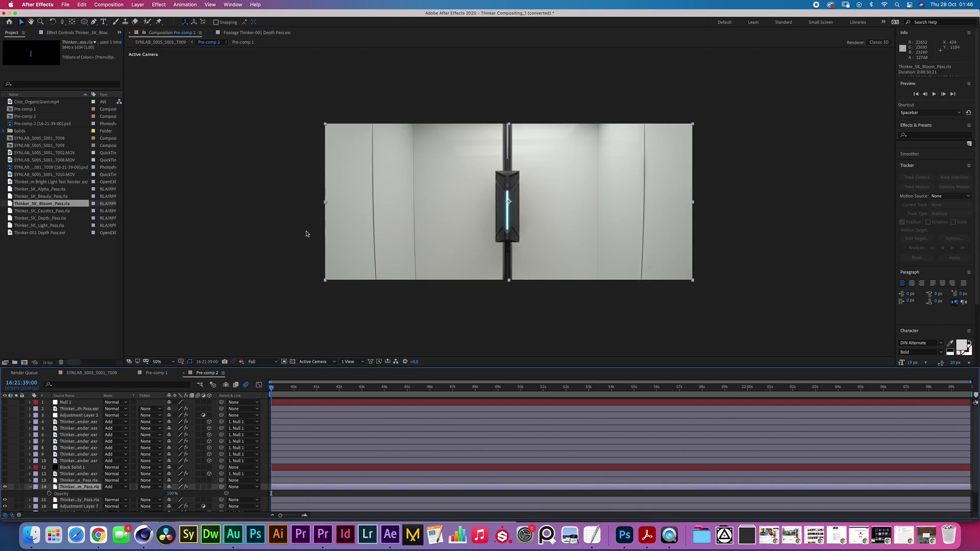
Try a Master Hue shift of about 216° on the bloom layer with Hue/Saturation, leaving the effect disabled
click(159, 4)
mouse_move(174, 96)
click(287, 280)
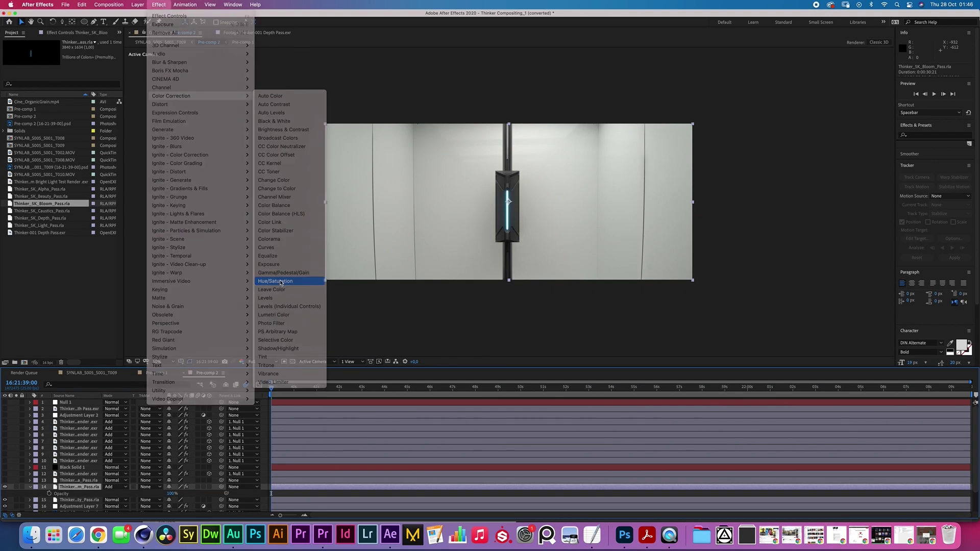
drag(74, 161, 23, 236)
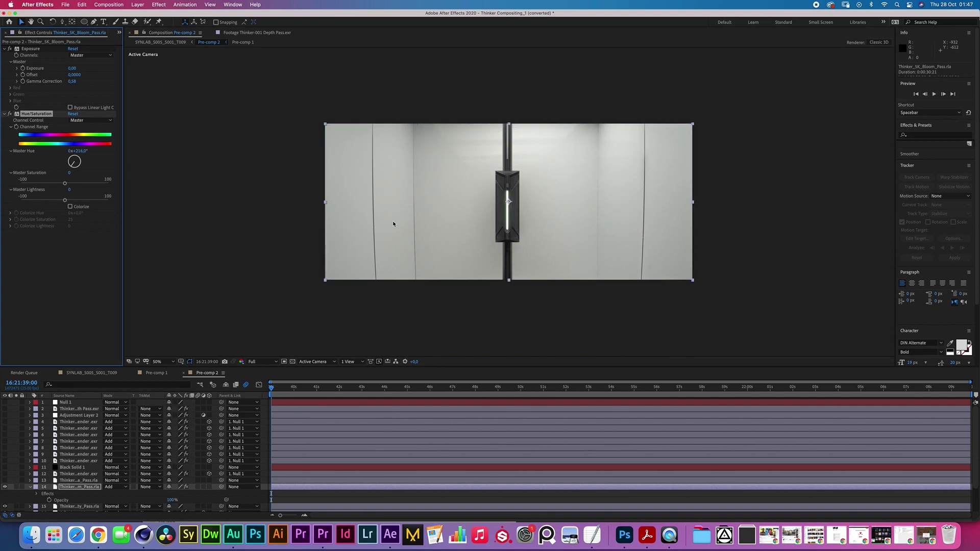
click(520, 305)
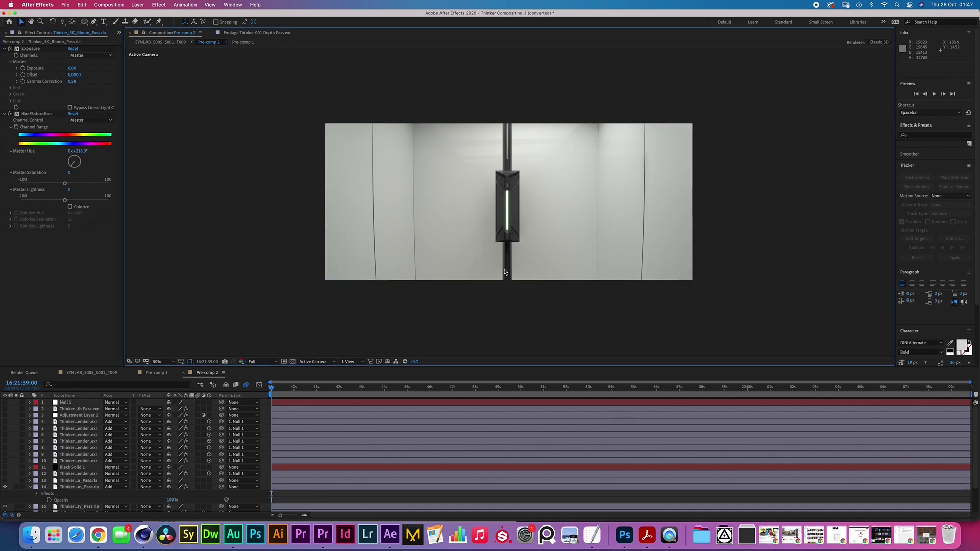
click(10, 121)
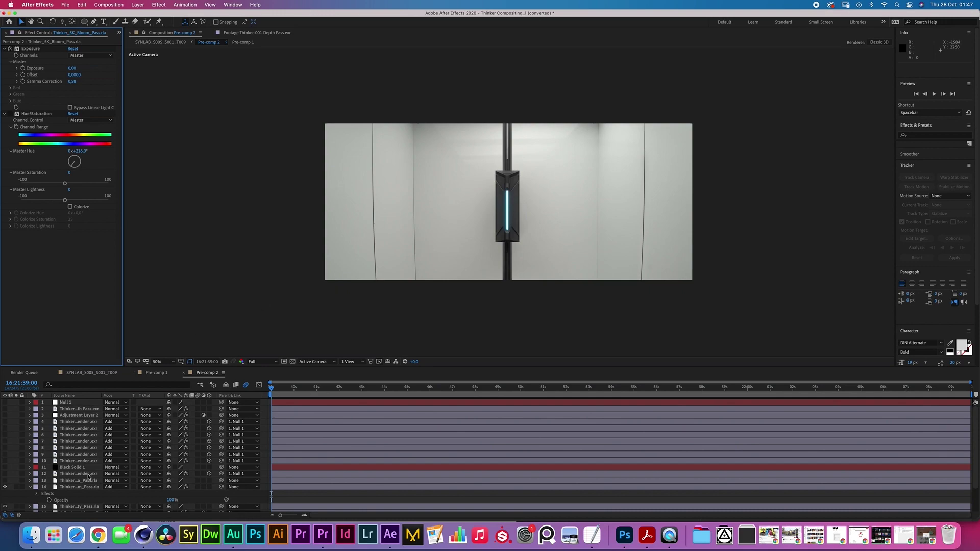
Place Thinker_SK_Caustics_Pass.rla above the bloom layer and apply an Exposure effect set to 4.16
key(super+0)
drag(43, 211, 79, 490)
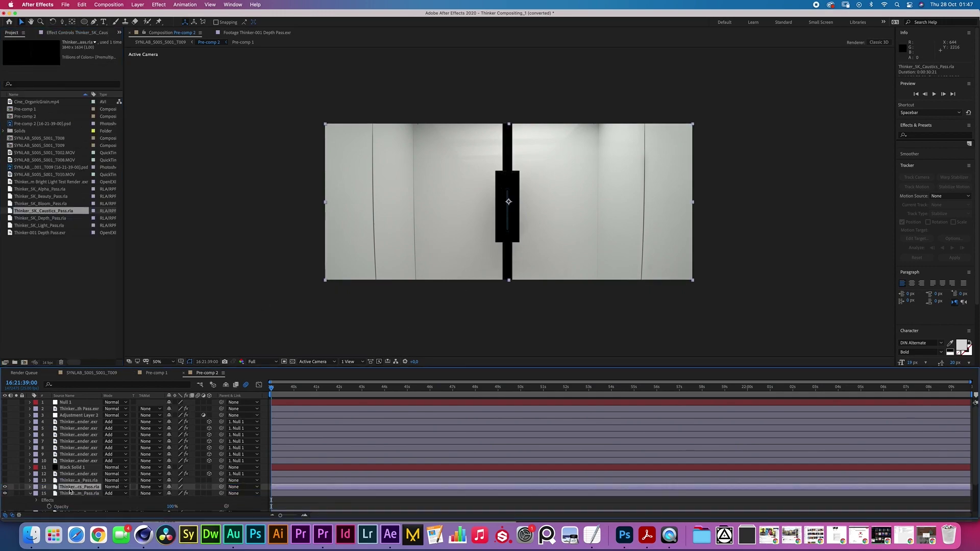
click(159, 4)
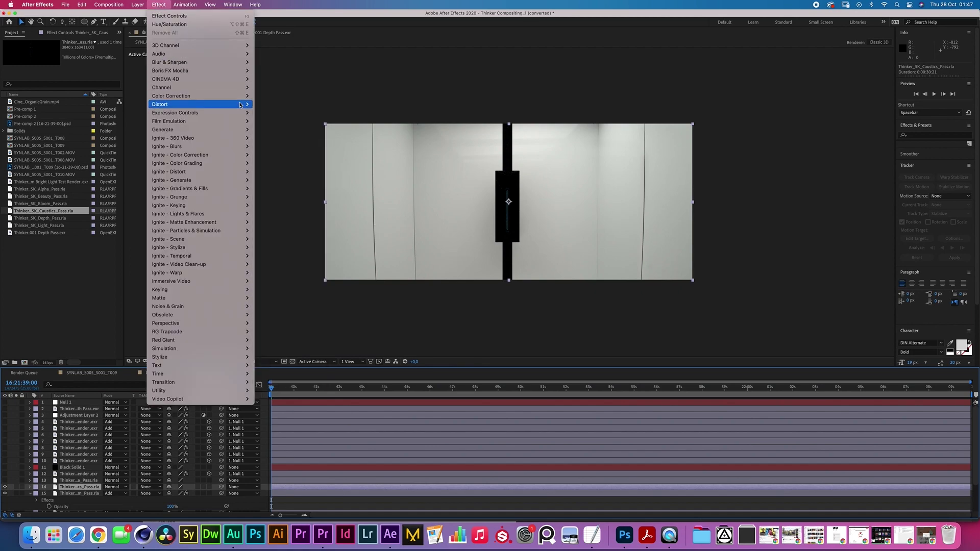
mouse_move(240, 95)
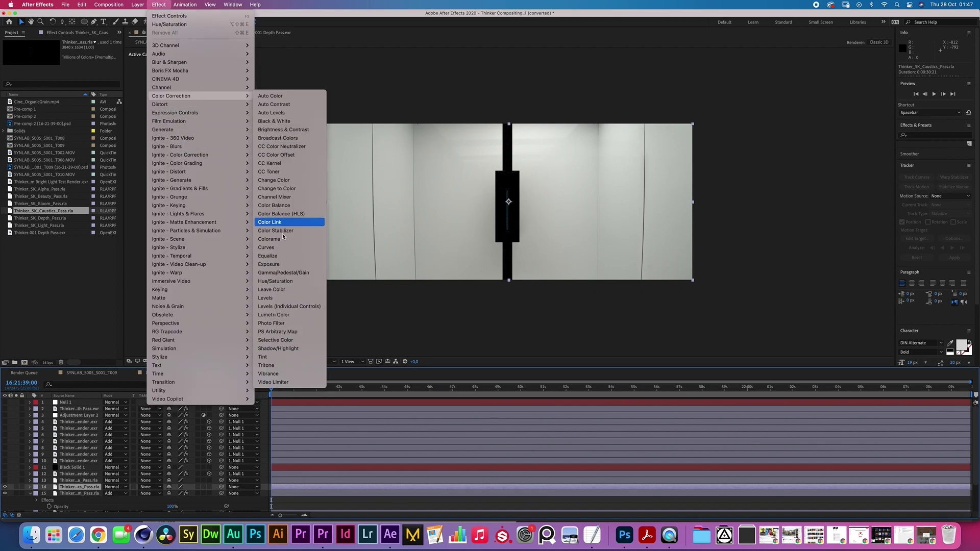
click(286, 265)
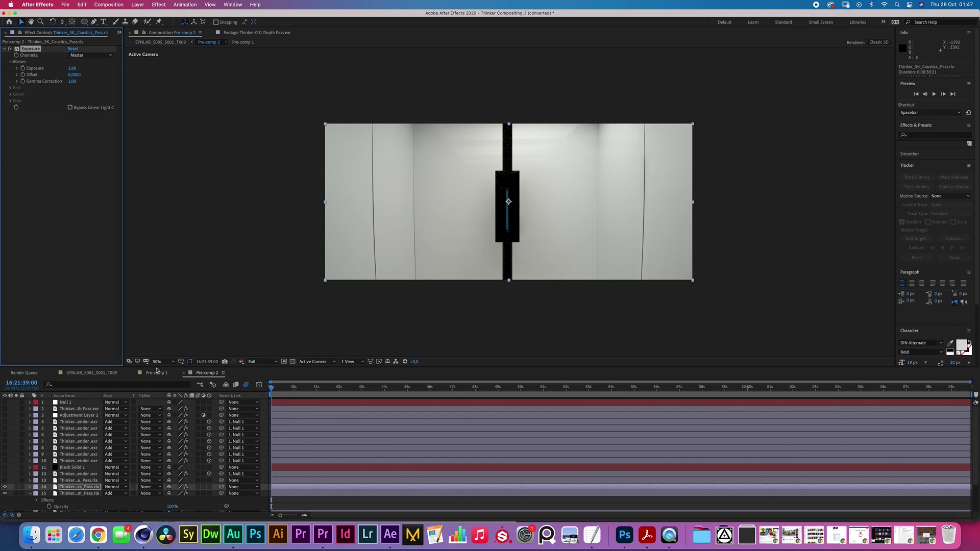
click(158, 362)
click(164, 448)
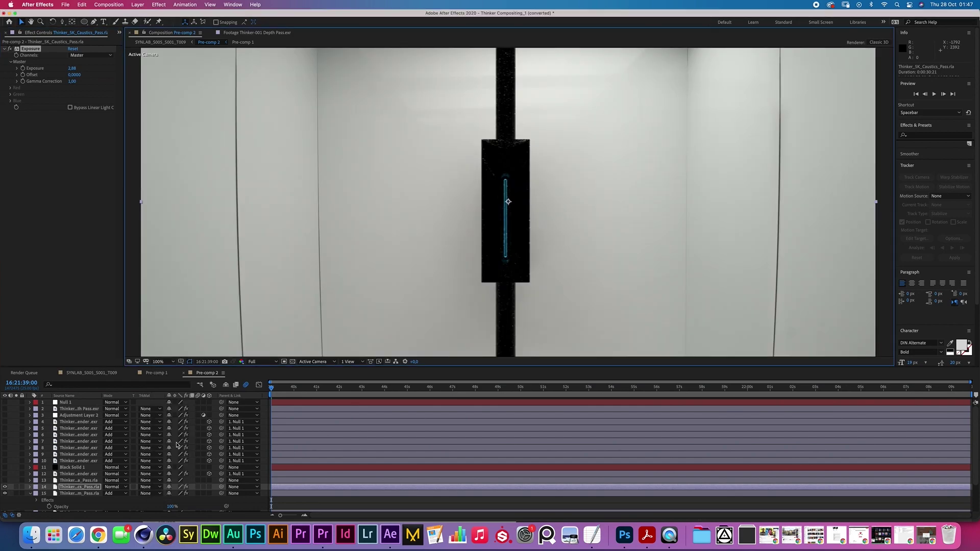
drag(430, 367, 430, 388)
Apply Dust & Scratches with Radius 3 to the caustics layer and set its blending mode to Add
click(159, 4)
mouse_move(181, 106)
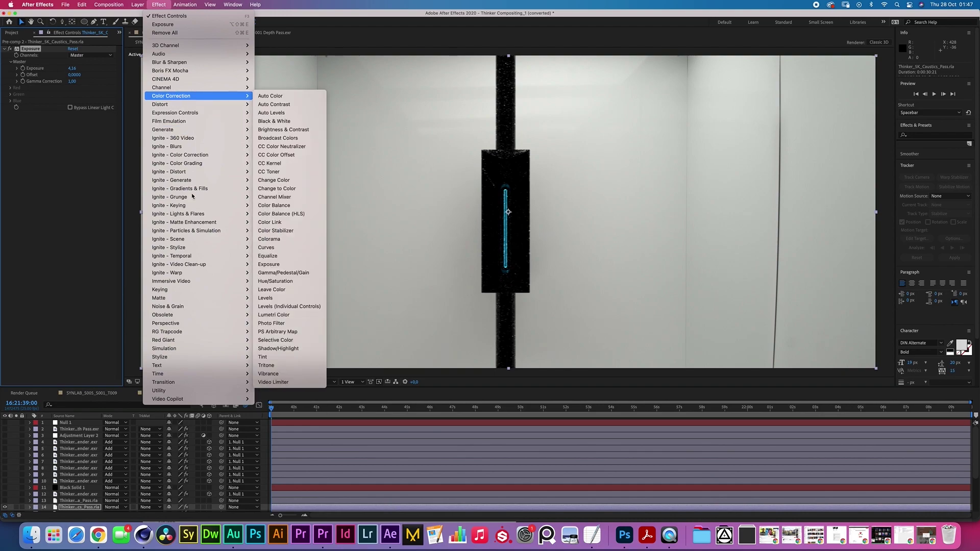
mouse_move(199, 308)
click(286, 317)
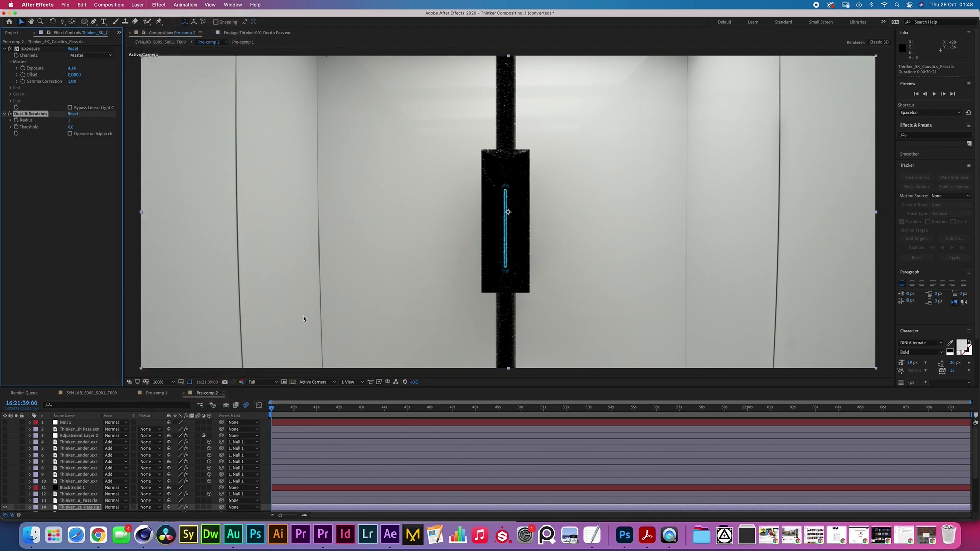
click(106, 508)
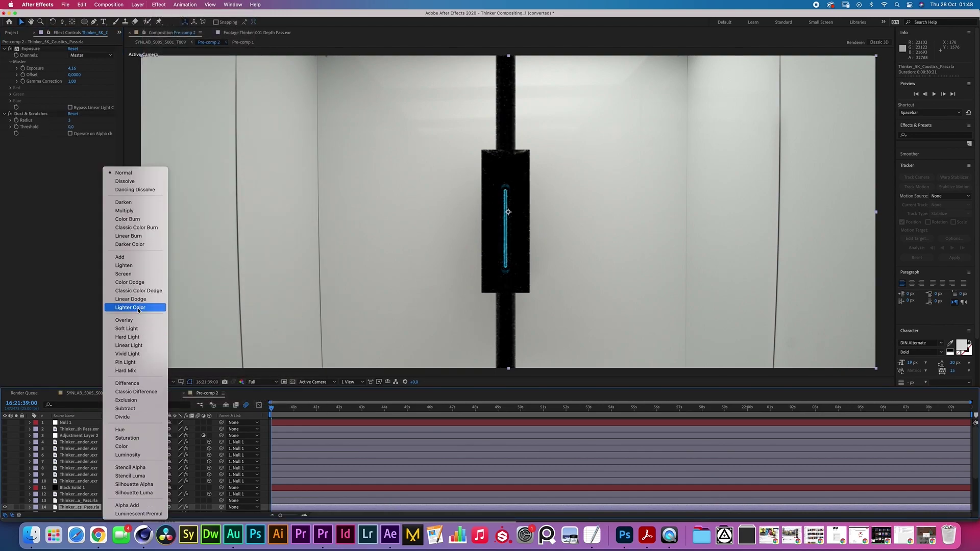
click(141, 258)
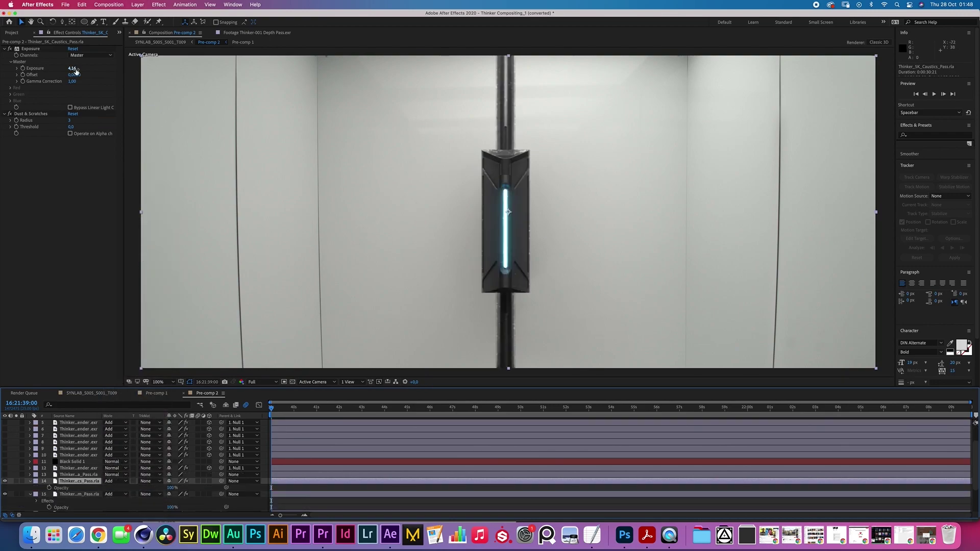
Reduce the caustics layer's Exposure to 0.02 and move the layer beneath the bloom layer
drag(72, 69, 65, 72)
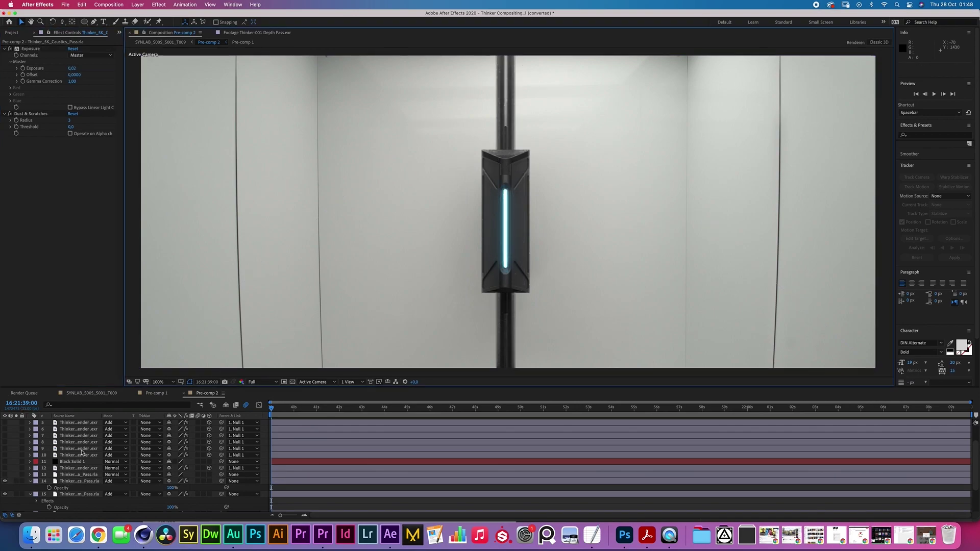
click(30, 494)
click(31, 481)
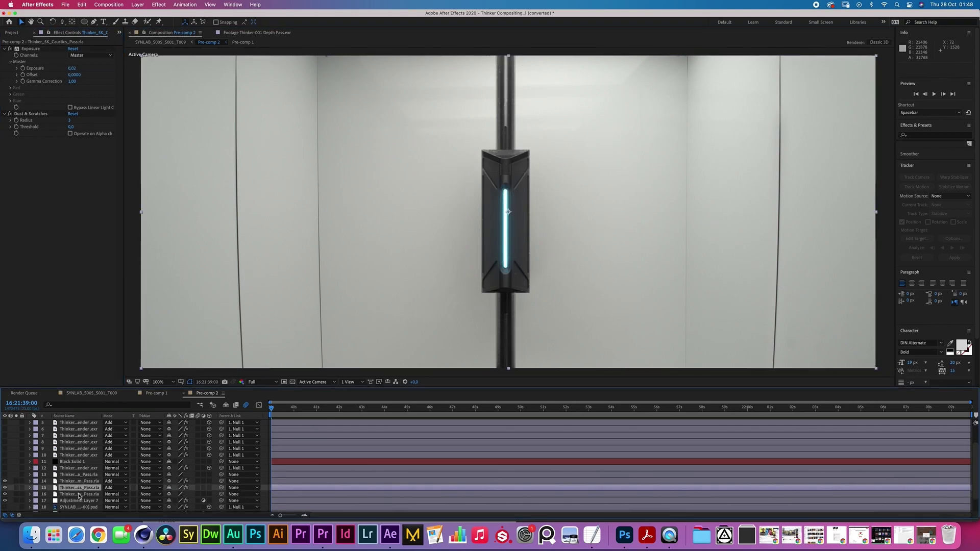
Place Thinker_SK_Depth_Pass.rla above the bloom layer and add a new adjustment layer directly beneath it
drag(41, 218, 79, 483)
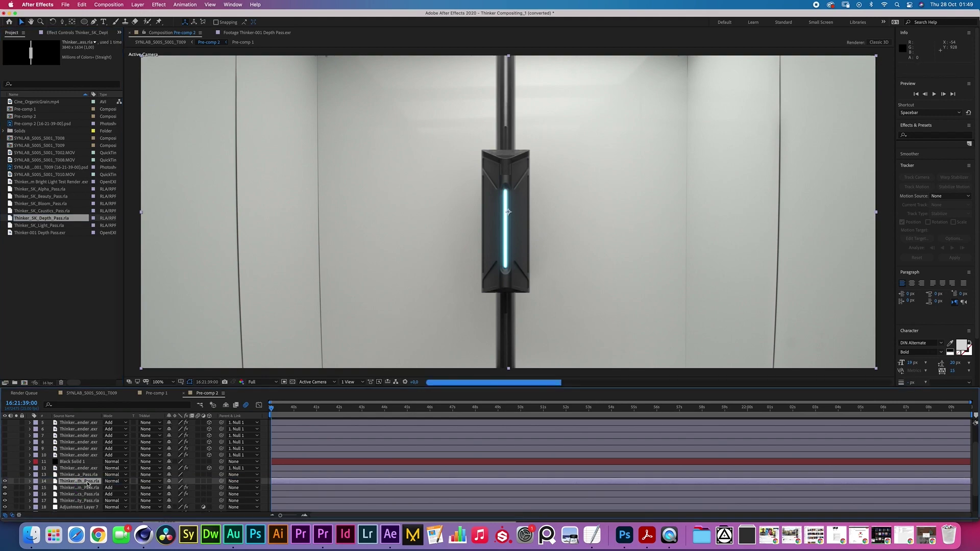
click(81, 488)
key(super+alt+y)
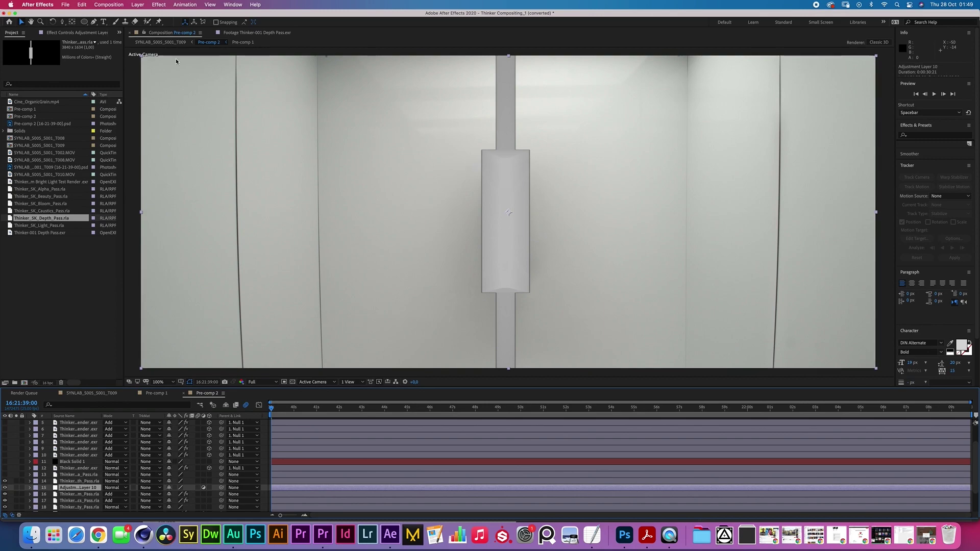
Apply Camera Lens Blur to the new adjustment layer and use the depth pass layer as its blur map
click(158, 5)
mouse_move(174, 62)
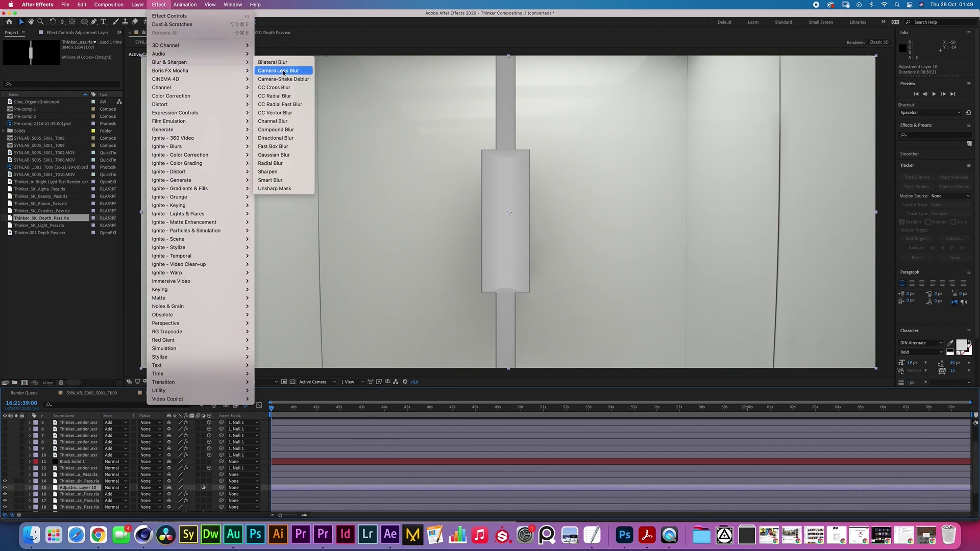
click(279, 71)
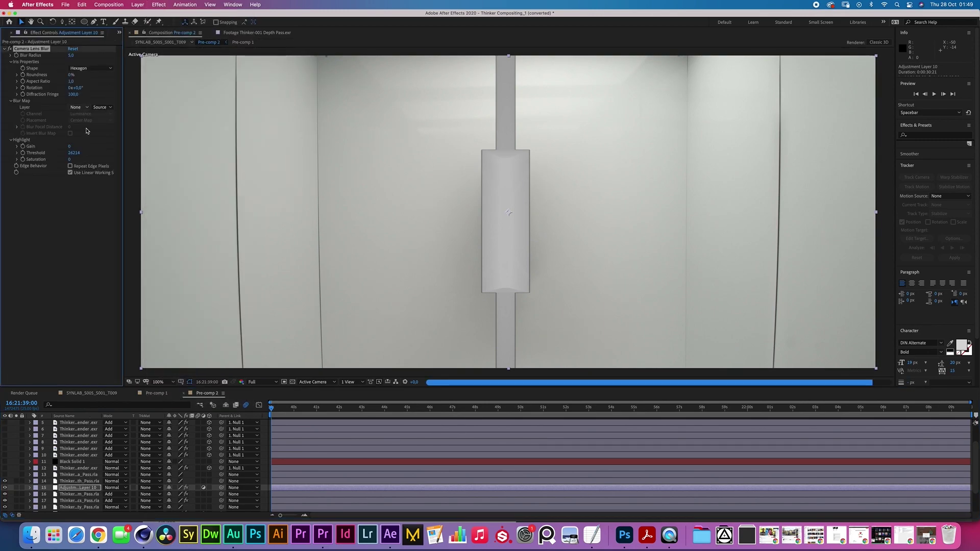
click(76, 110)
key(Escape)
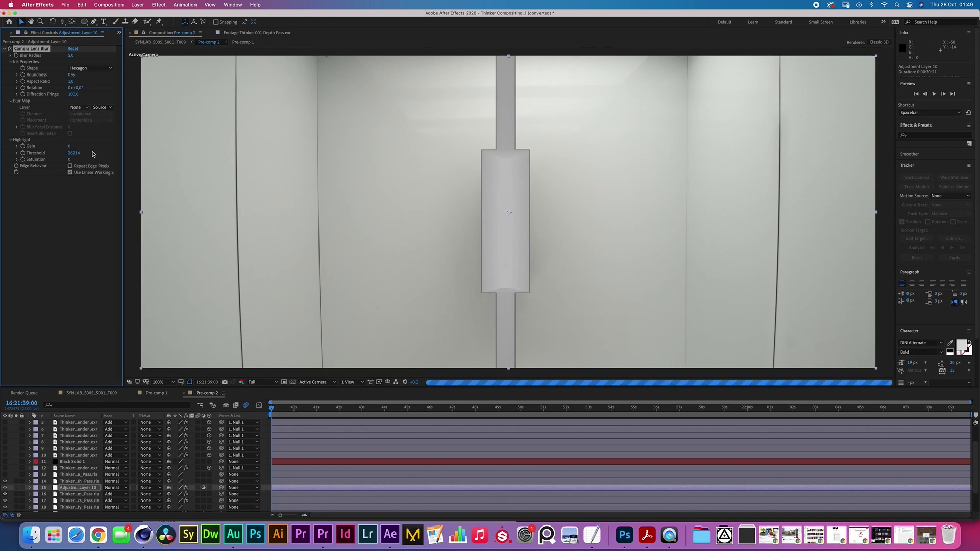
click(88, 108)
click(110, 263)
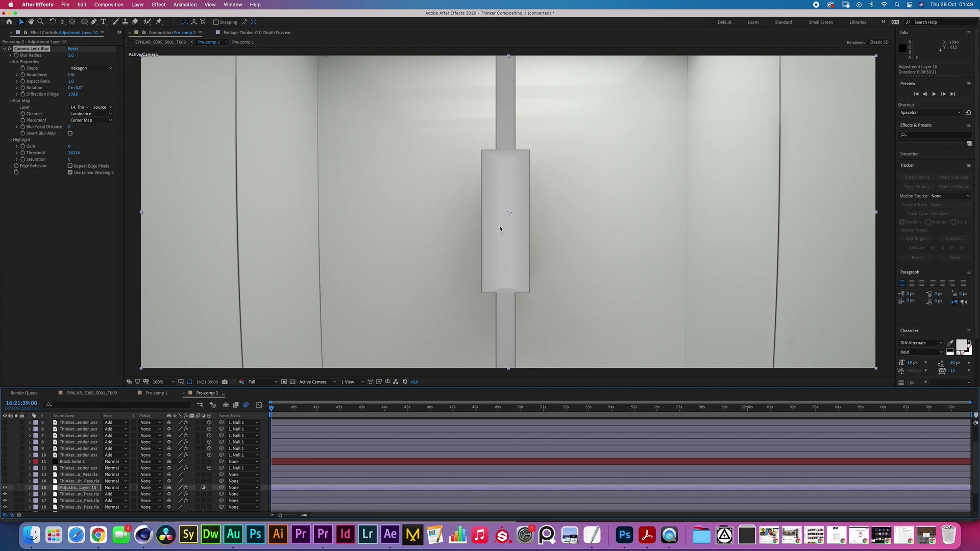
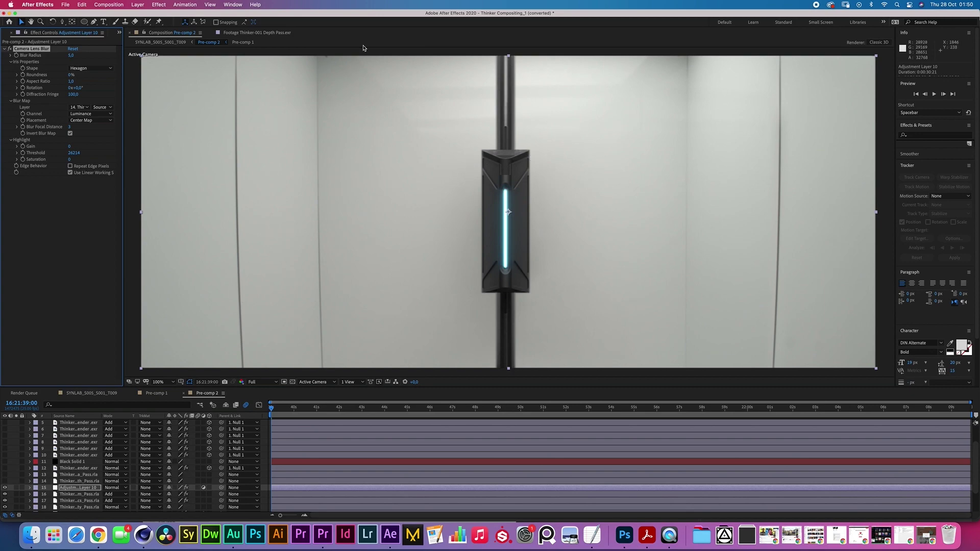
Set the Camera Lens Blur to Blur Radius 3, iris Aspect Ratio 0.5 and Roundness 80%
click(72, 55)
key(Return)
click(72, 81)
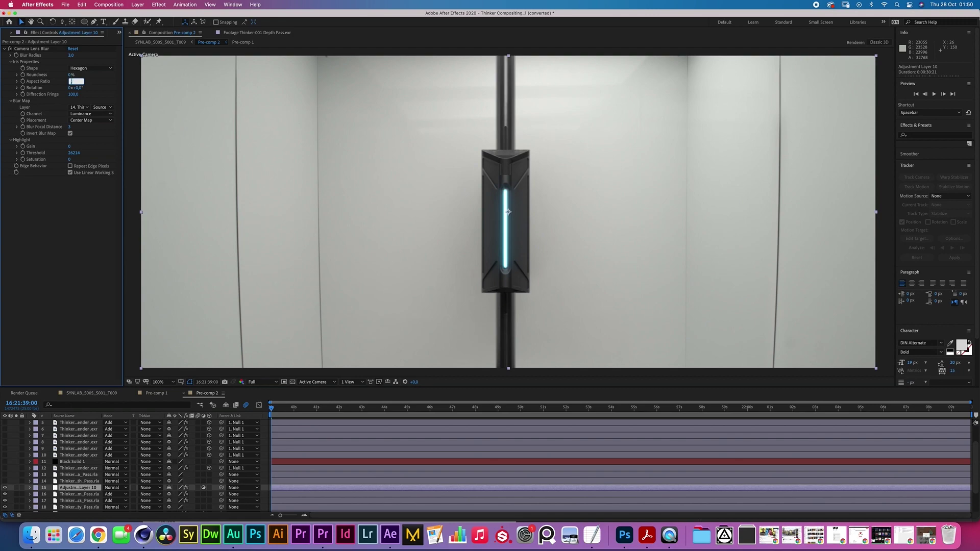
text(,5)
key(Return)
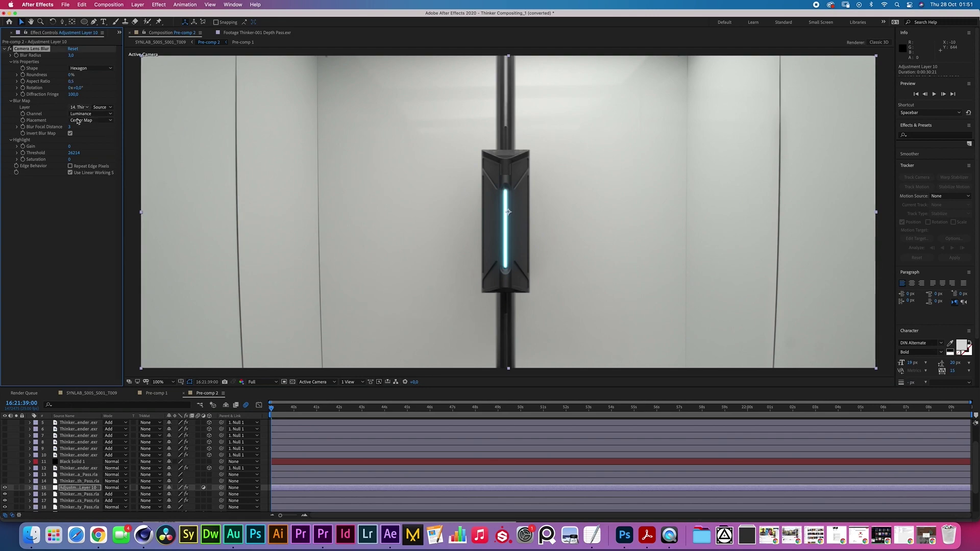
click(71, 75)
text(80)
key(Return)
click(149, 346)
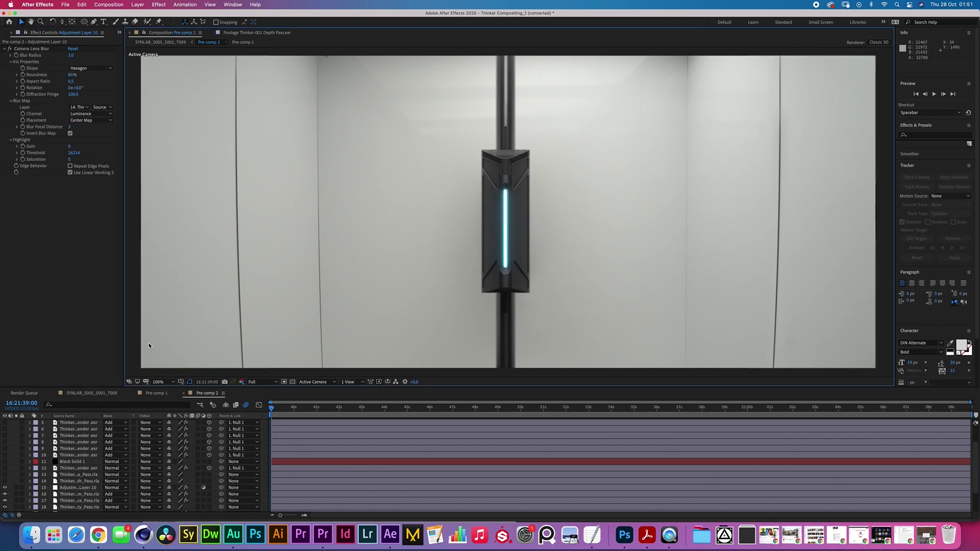
Save, place Thinker_SK_Light_Pass.rla above the blur adjustment layer in Add mode, and apply Exposure with Gamma Correction 0.39
key(super+0)
drag(41, 225, 64, 489)
click(159, 5)
mouse_move(171, 96)
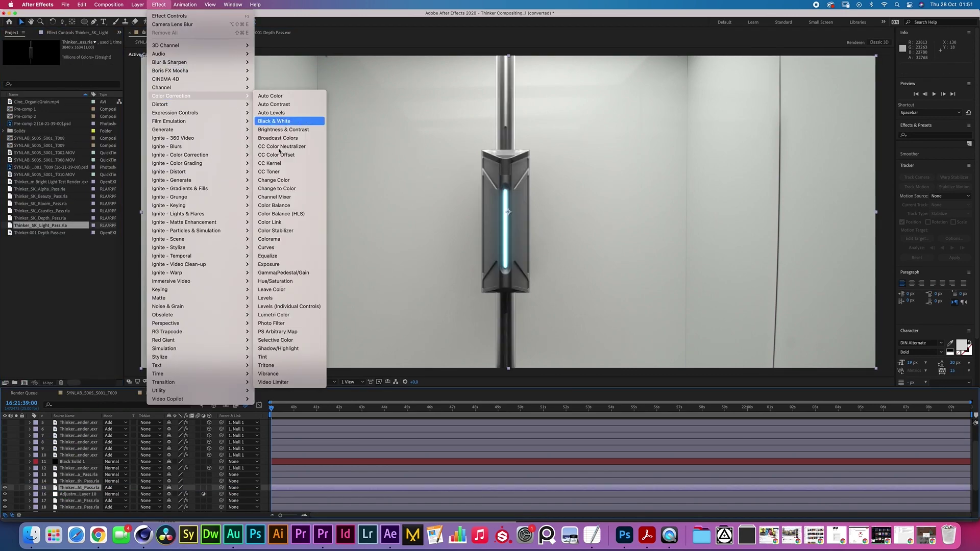
click(278, 264)
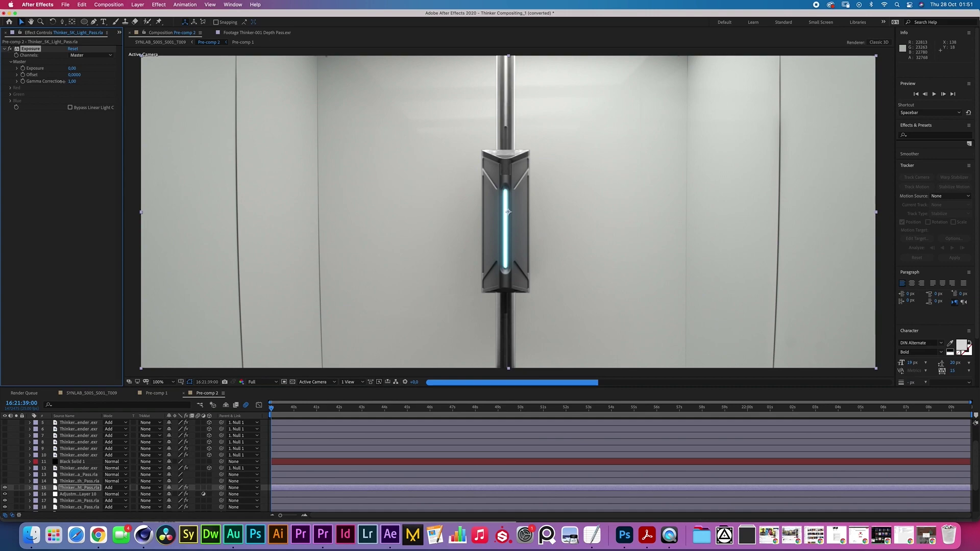
drag(63, 82, 31, 82)
Toggle the light pass layer's visibility to compare the composite with and without it, leaving the layer visible
click(5, 488)
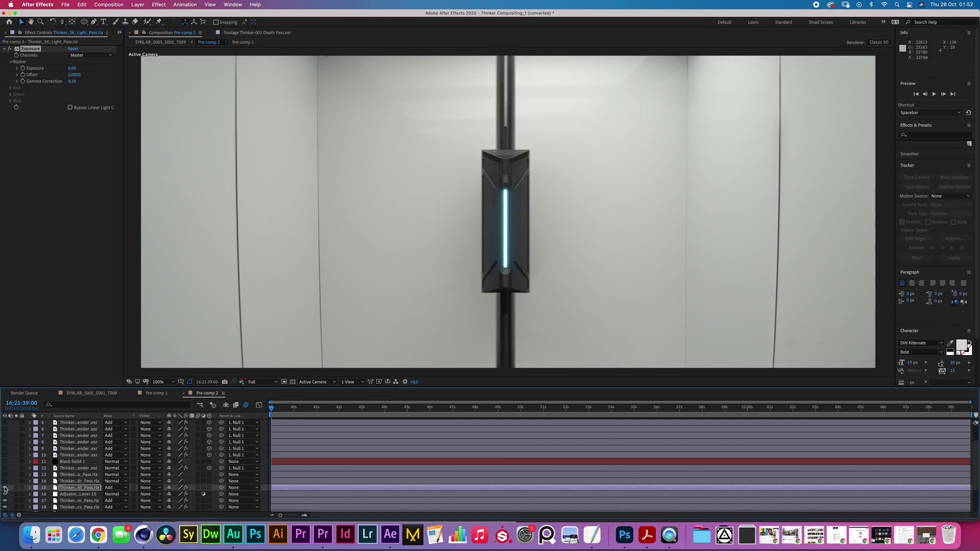
click(6, 488)
click(5, 488)
click(5, 488)
click(5, 488)
click(4, 492)
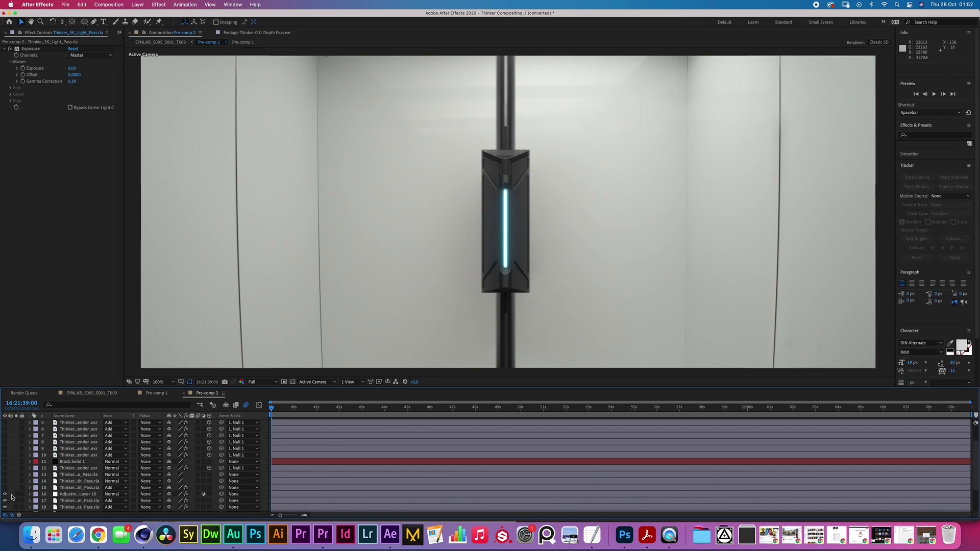
click(88, 488)
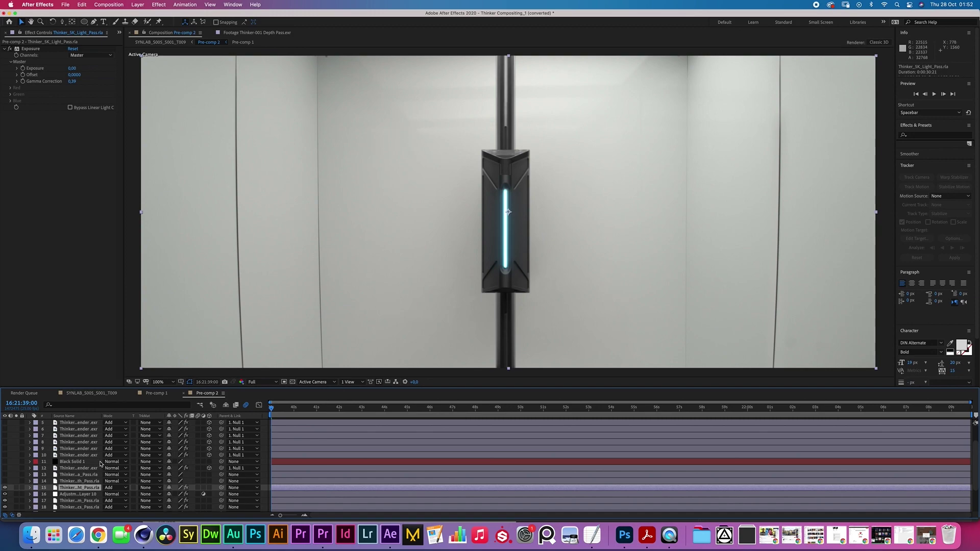
Duplicate Pre-comp 1 in the project, open the copy and select all four of its footage layers
click(157, 393)
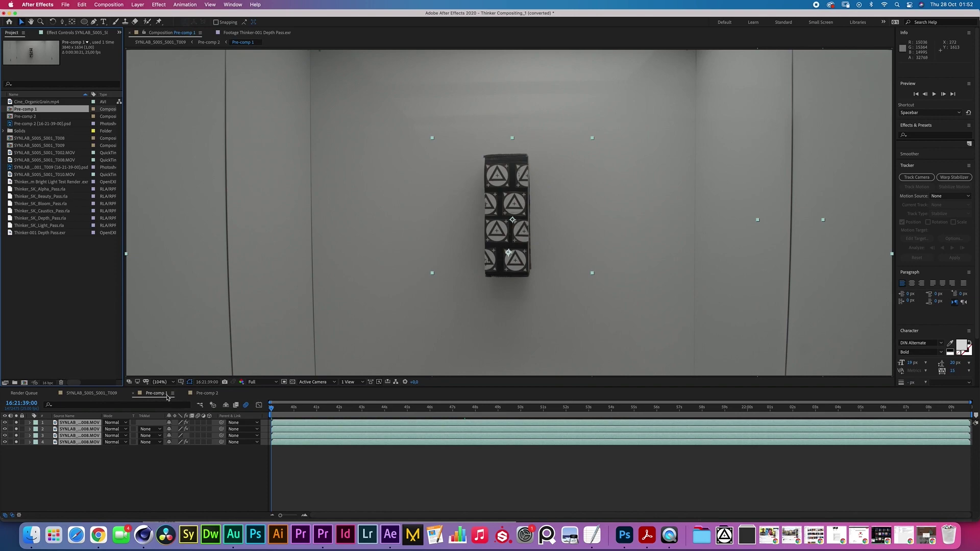
key(super+d)
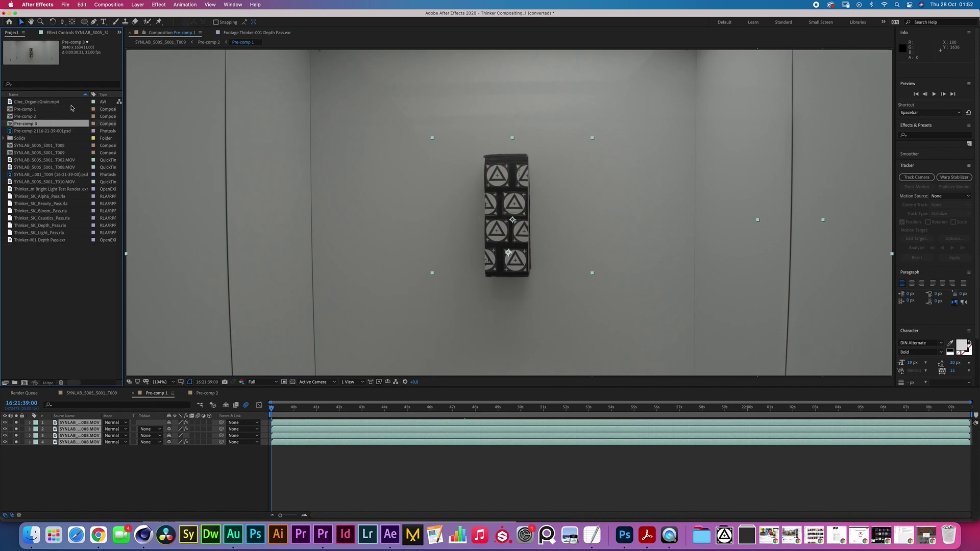
double_click(30, 124)
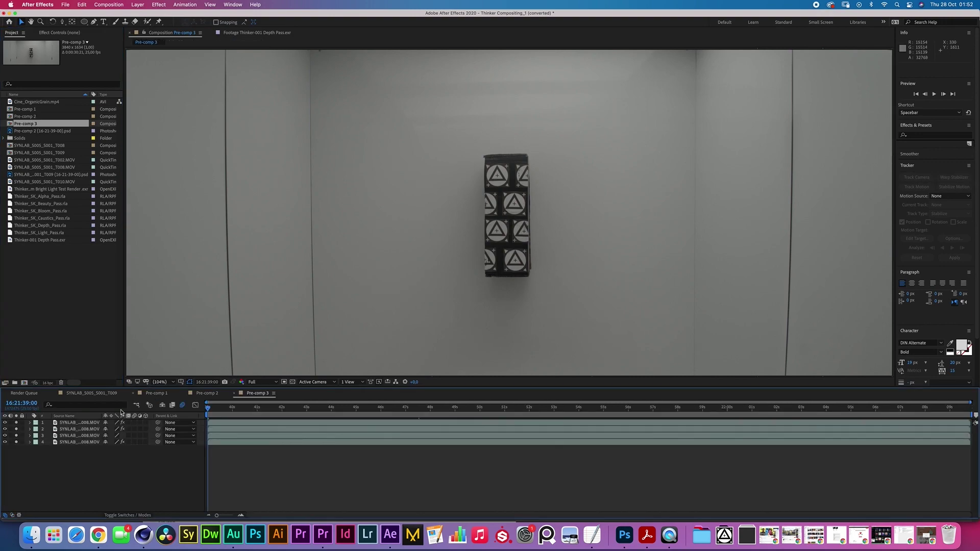
drag(84, 490, 85, 422)
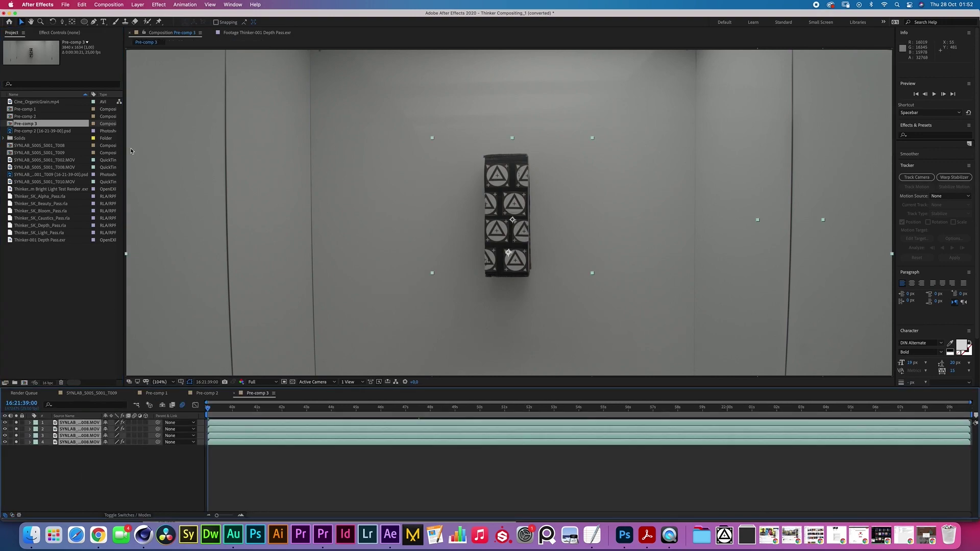
Set the duplicated composition's width to 1920 px with the aspect ratio locked
right_click(154, 41)
click(153, 23)
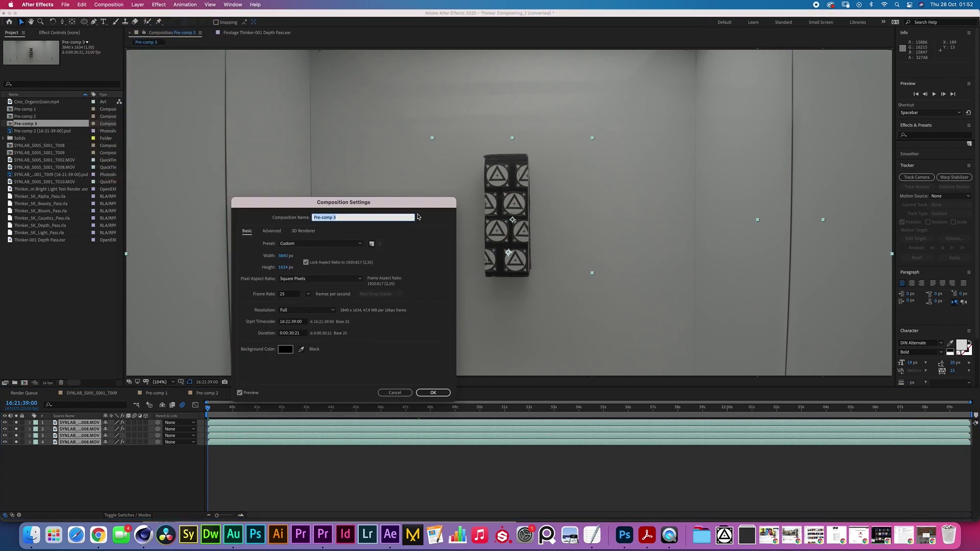
click(281, 256)
text(1)
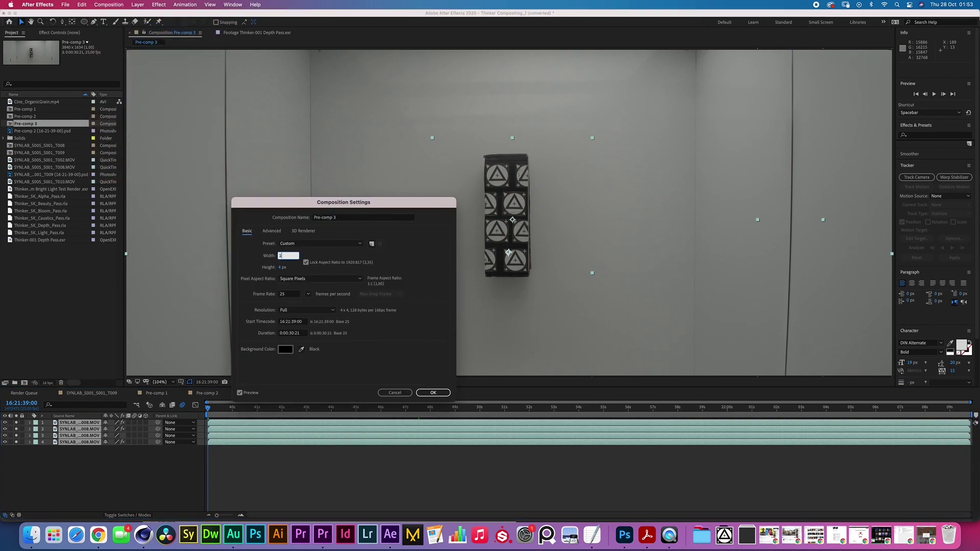
text(920)
click(428, 393)
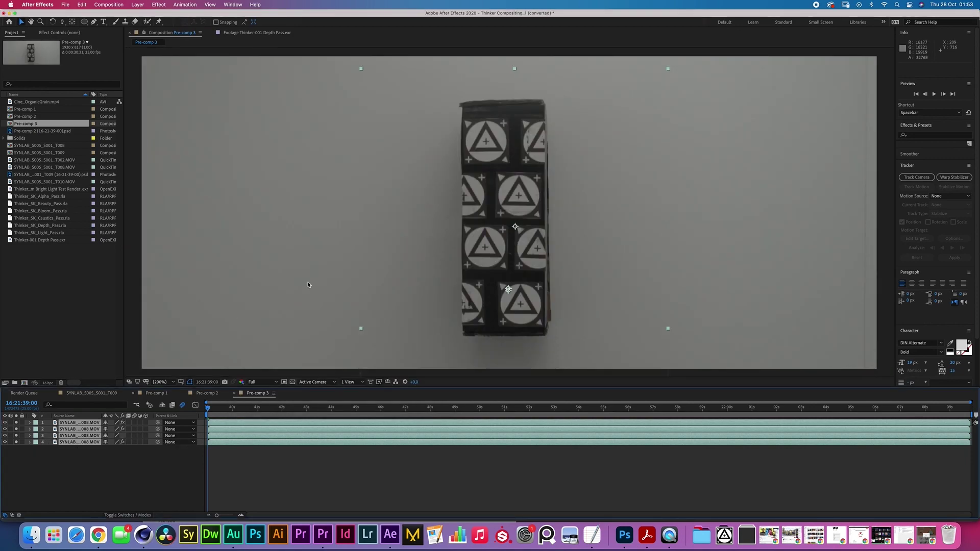
Reposition the footage layers so the wall above the tracking box fills the frame, and pre-compose them with all attributes moved
drag(381, 254, 486, 445)
drag(409, 206, 369, 371)
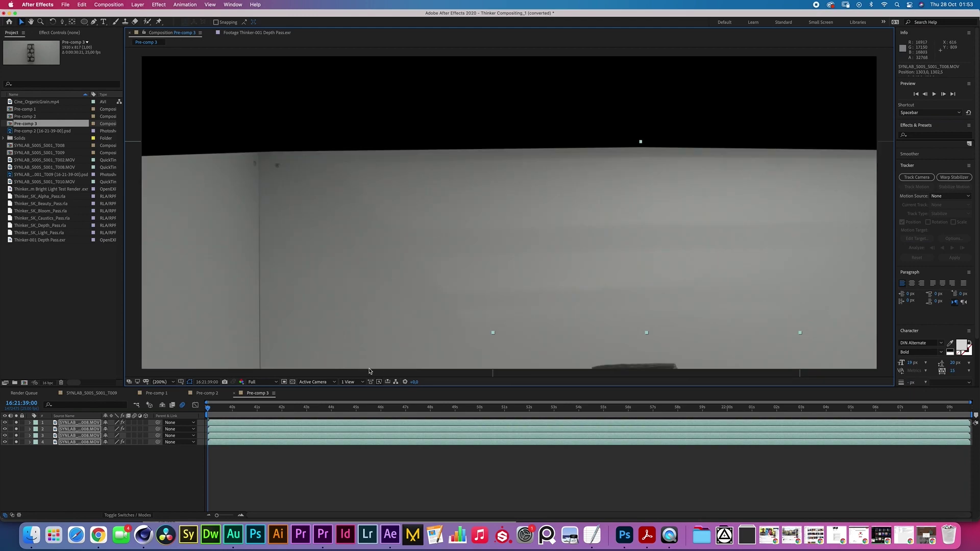
drag(285, 259, 348, 164)
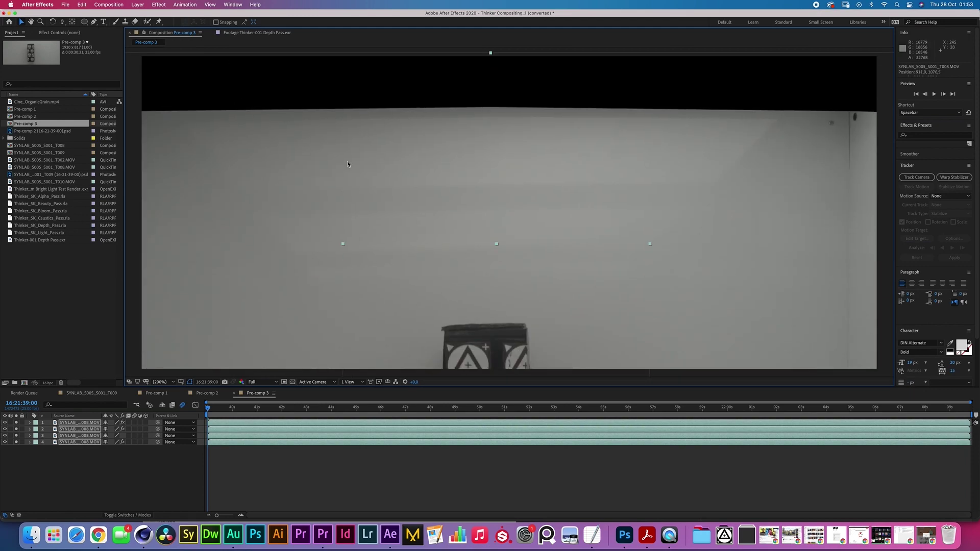
key(s)
key(super+shift+c)
click(546, 316)
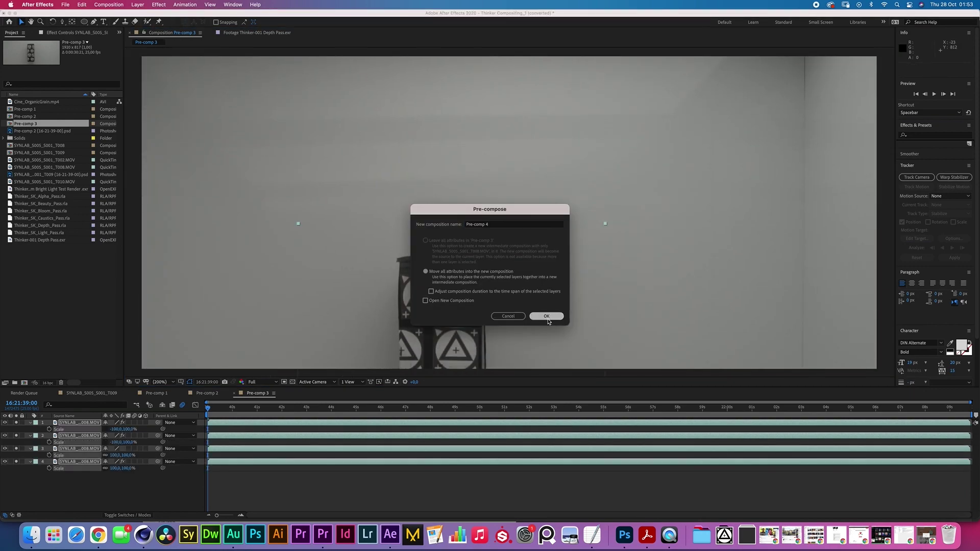
Scale the pre-composed layer up to 470% so only plain wall fills the frame
key(s)
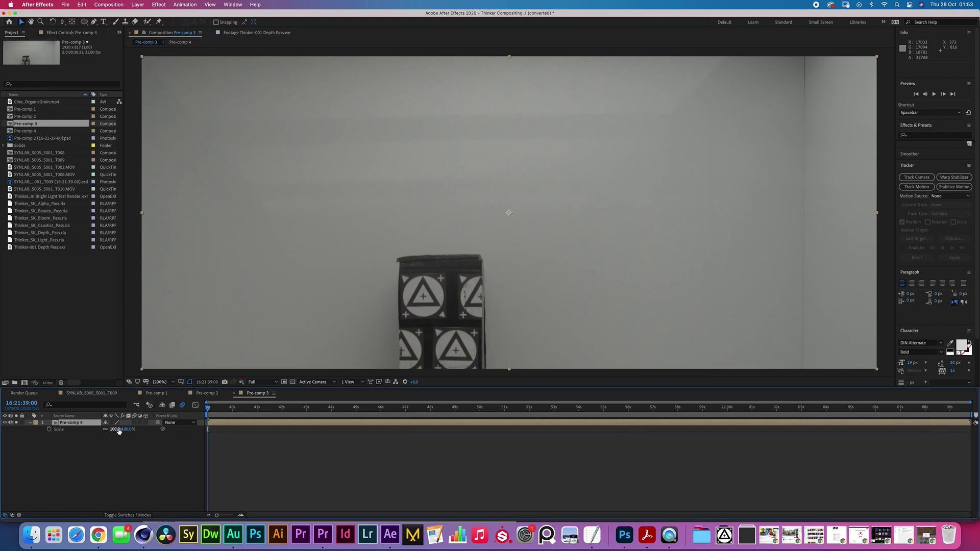
drag(119, 430, 362, 400)
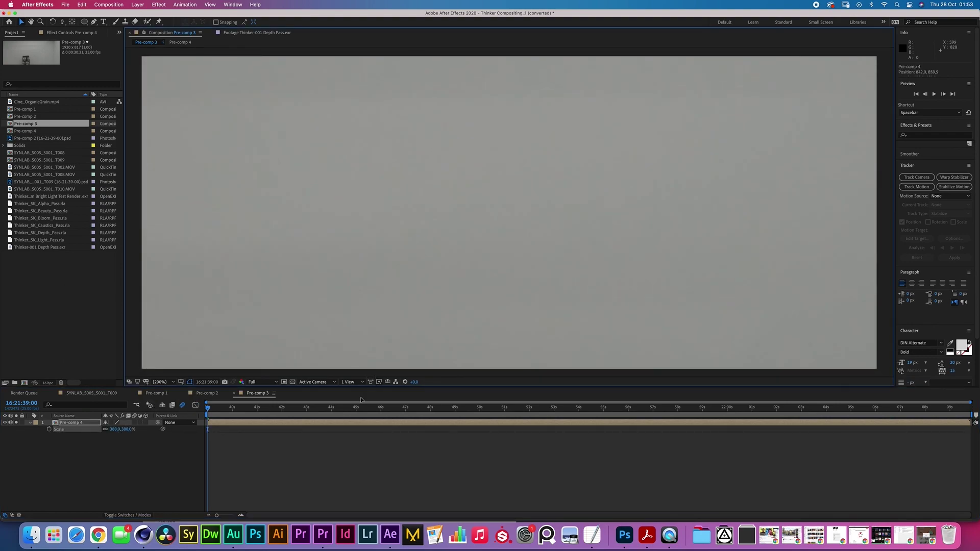
drag(115, 431, 214, 423)
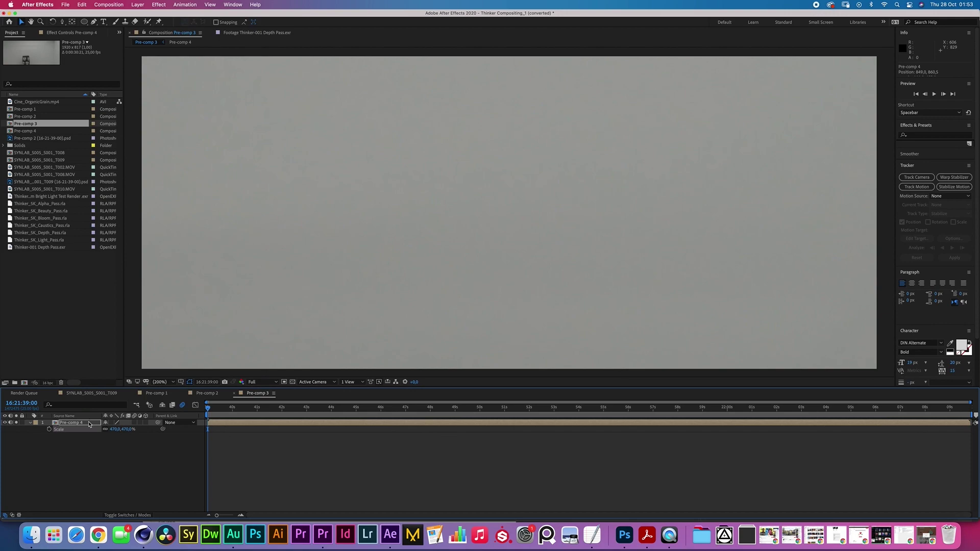
Apply Fast Box Blur to the scaled wall layer with Blur Radius 220 and Repeat Edge Pixels on
click(89, 424)
click(159, 5)
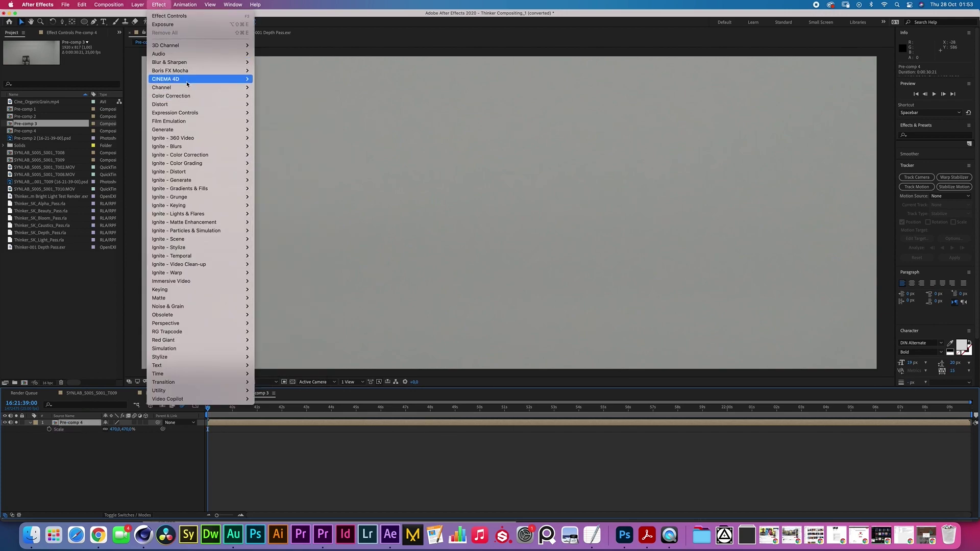
mouse_move(197, 65)
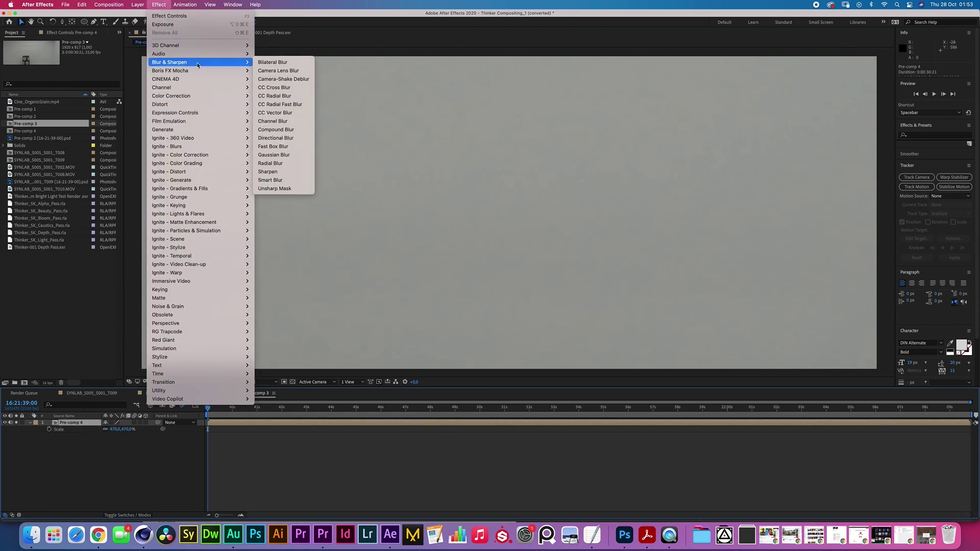
click(280, 146)
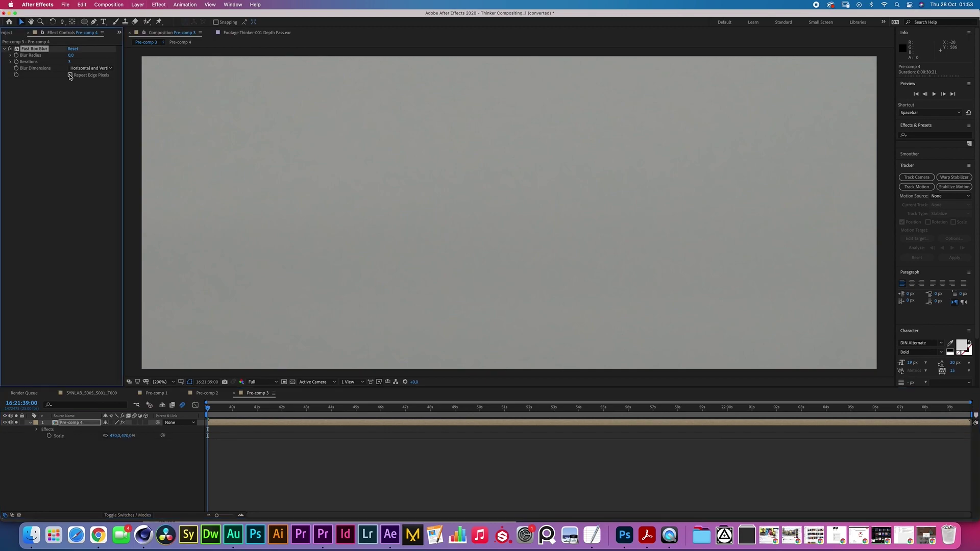
drag(71, 55, 544, 259)
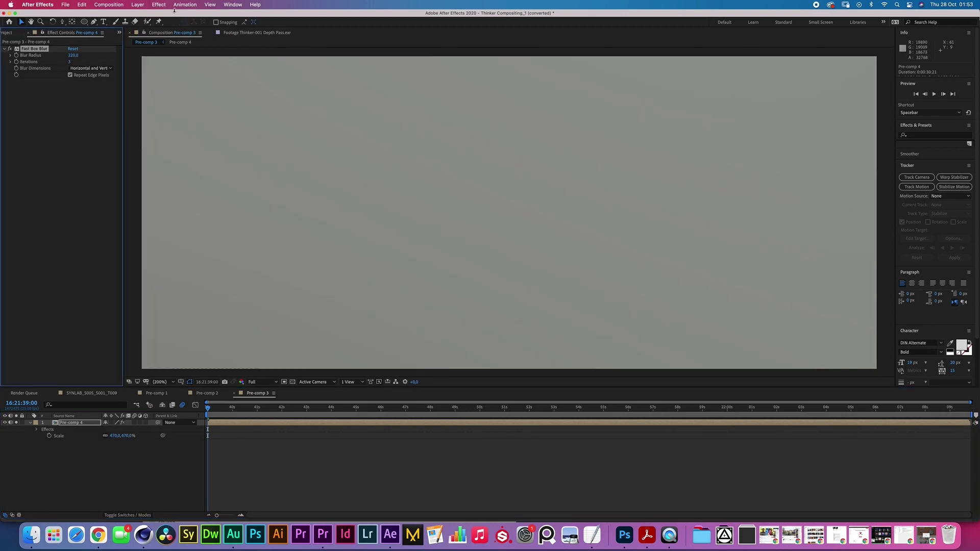
Apply a Curves effect to the blurred wall layer and raise the RGB curve steeply, then smooth it
click(159, 4)
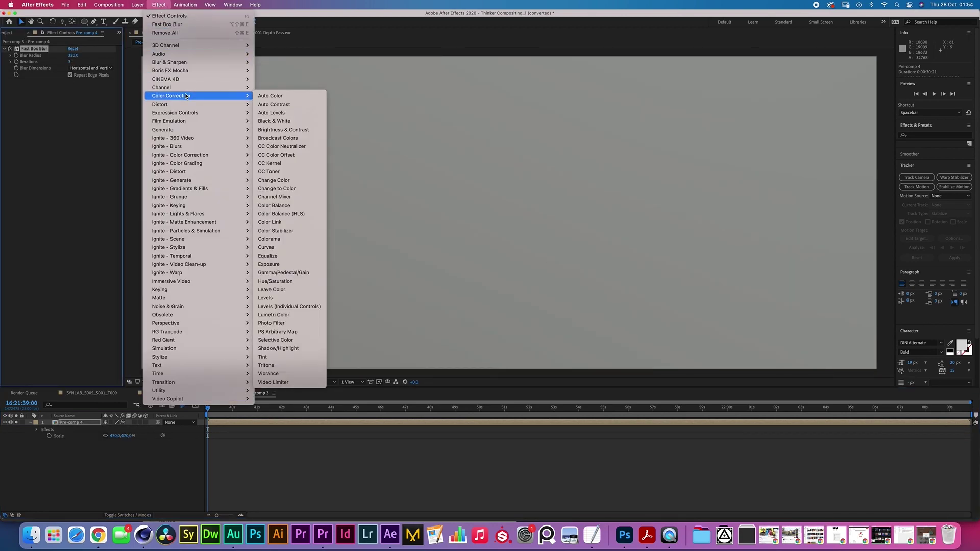
mouse_move(184, 95)
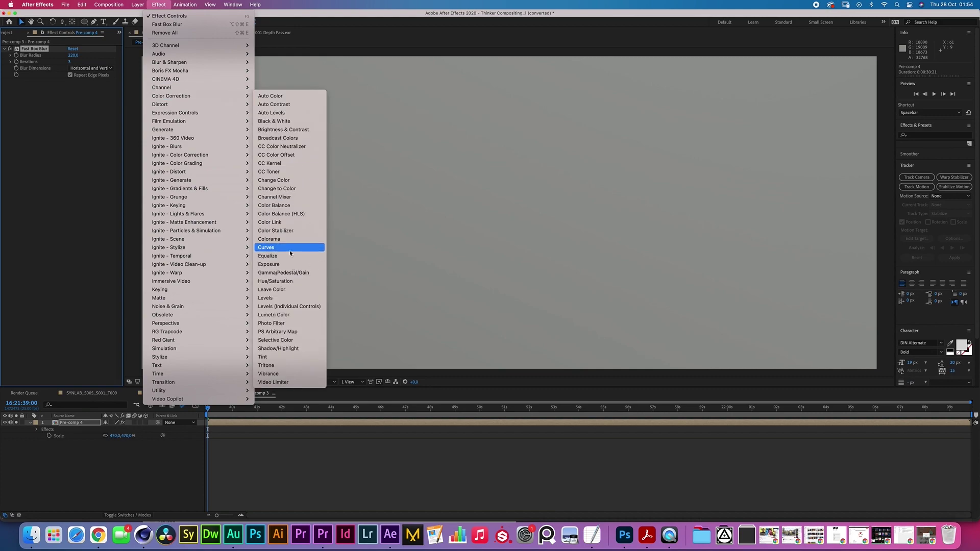
click(284, 248)
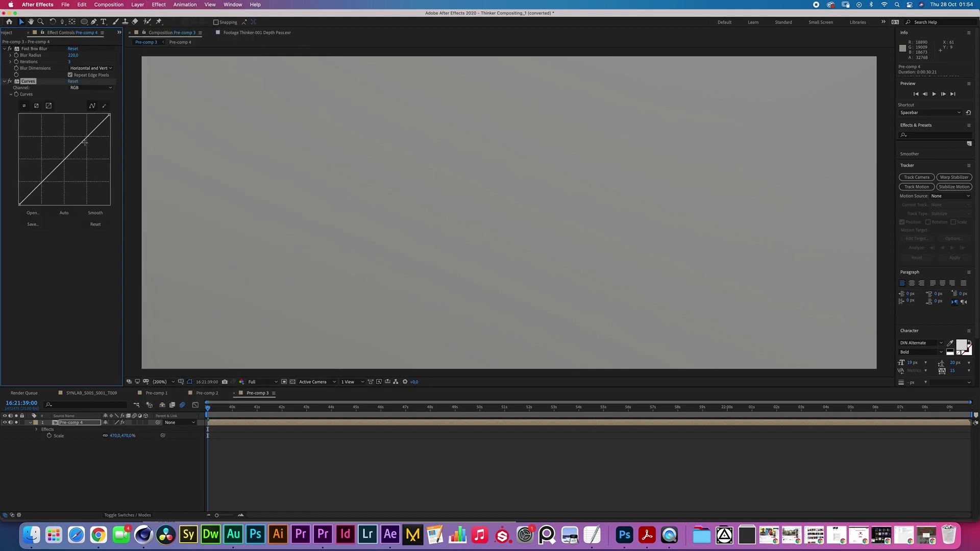
drag(92, 131, 56, 129)
click(95, 213)
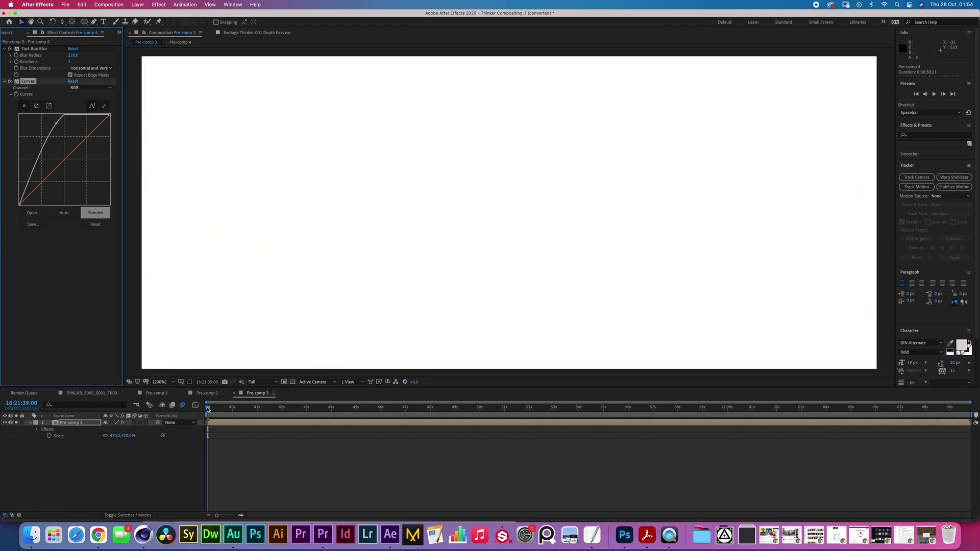
Set the preview resolution to Quarter and play the brightened wall composition from about 16:21:41:07
drag(208, 409, 264, 407)
click(257, 382)
click(258, 425)
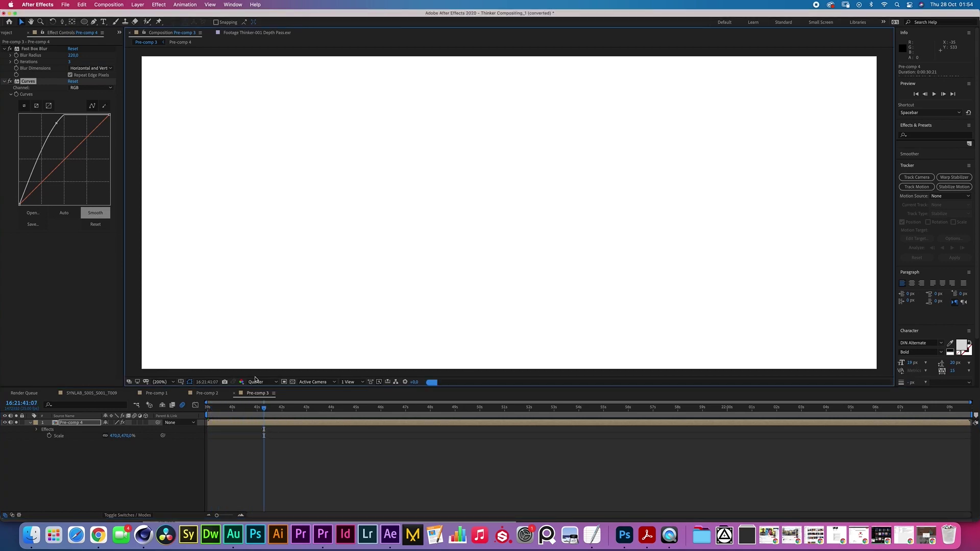
key(space)
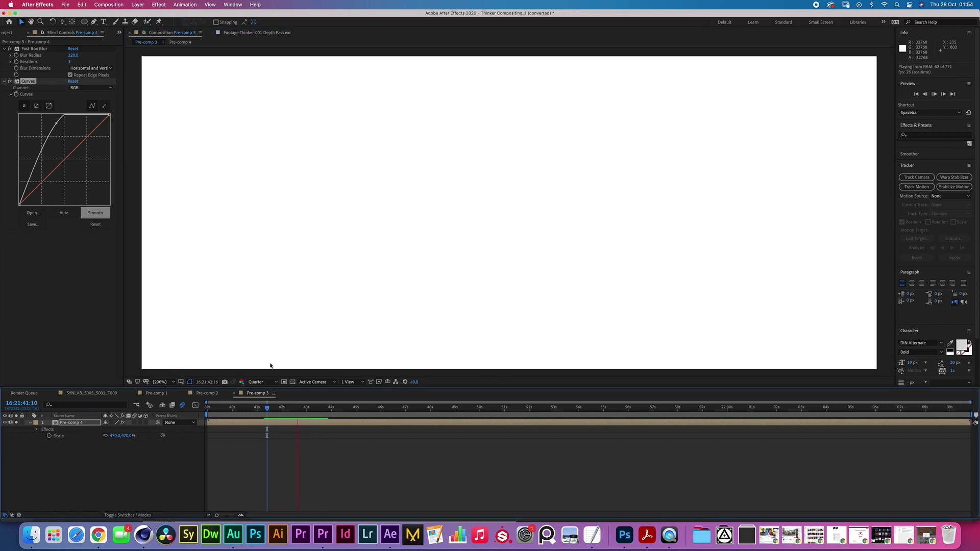
Reshape the wall's RGB curve into an S by lowering the shadow point and easing the highlight point, checking playback
drag(56, 123, 62, 124)
click(37, 189)
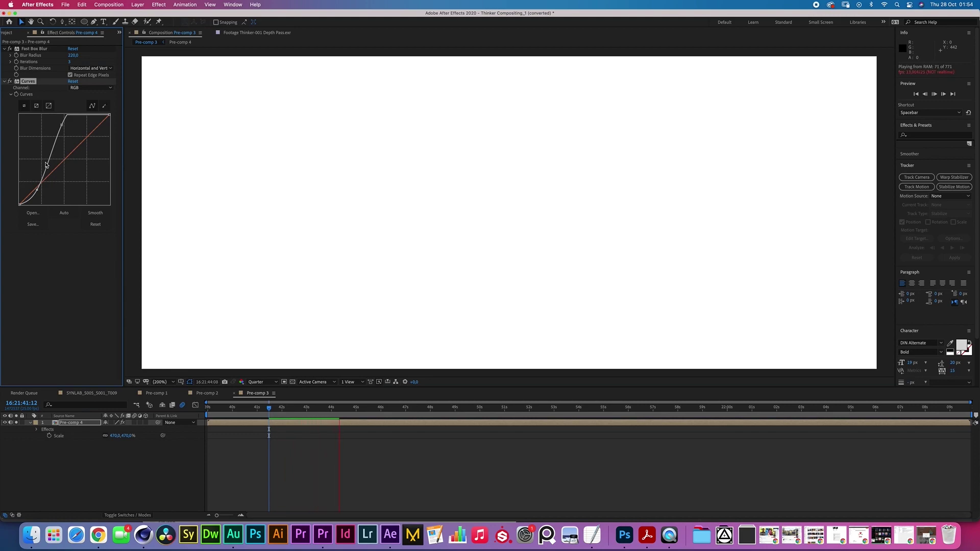
key(space)
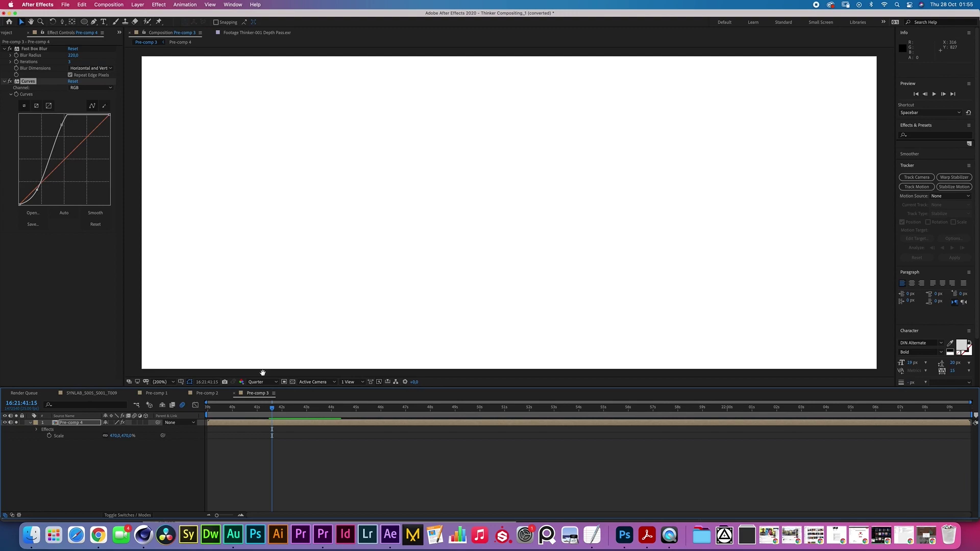
key(space)
key(space)
click(274, 408)
drag(62, 125, 62, 131)
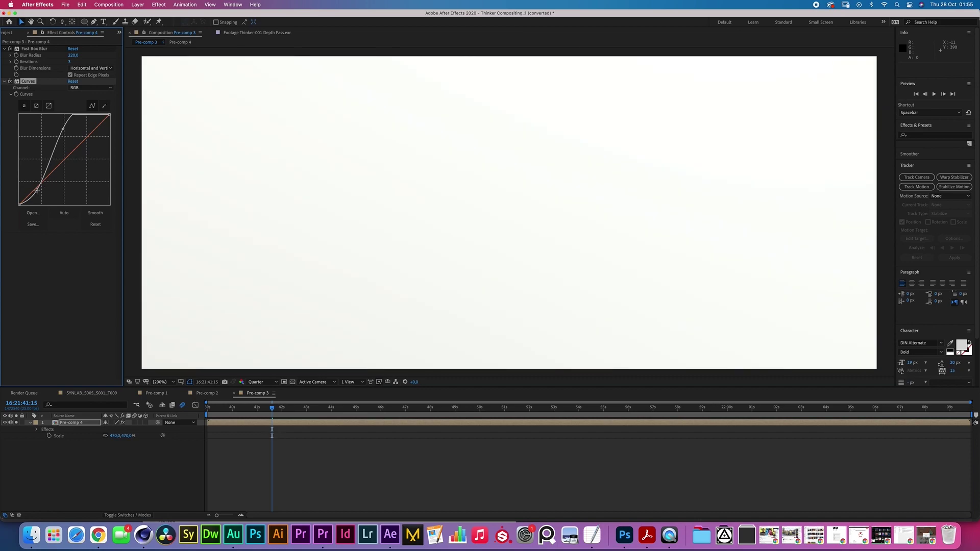
drag(36, 191, 41, 196)
key(space)
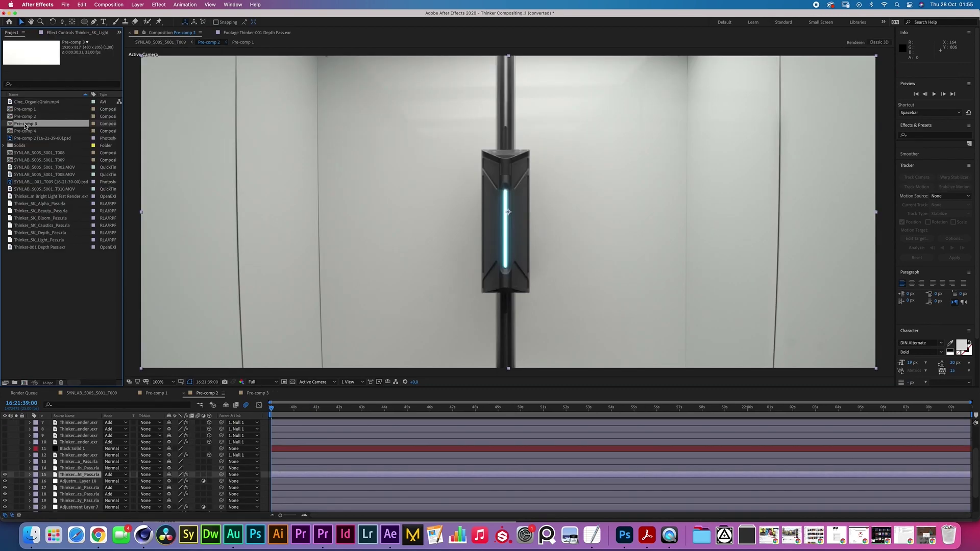
Place Pre-comp 3 directly above the light pass in Pre-comp 2 and use it as the pass's luma matte
drag(26, 124, 80, 475)
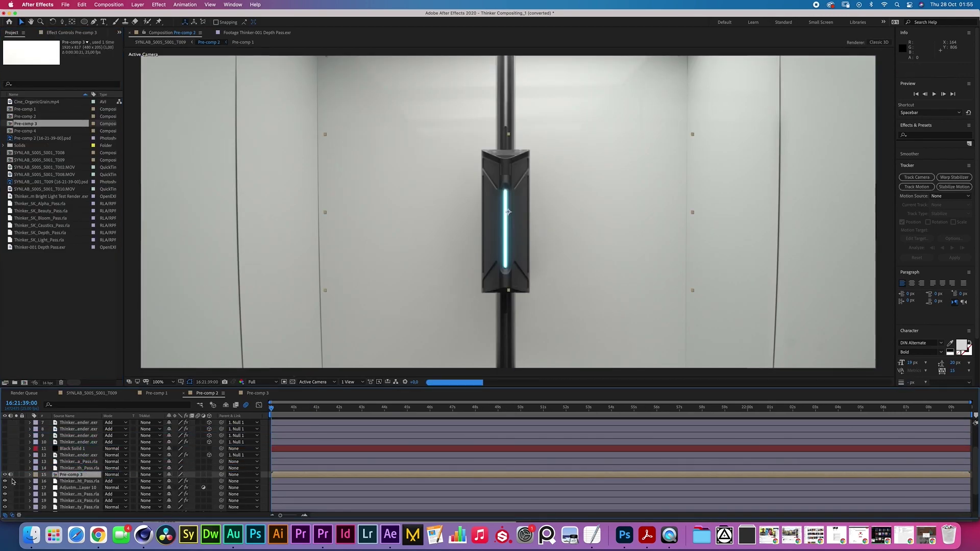
click(148, 482)
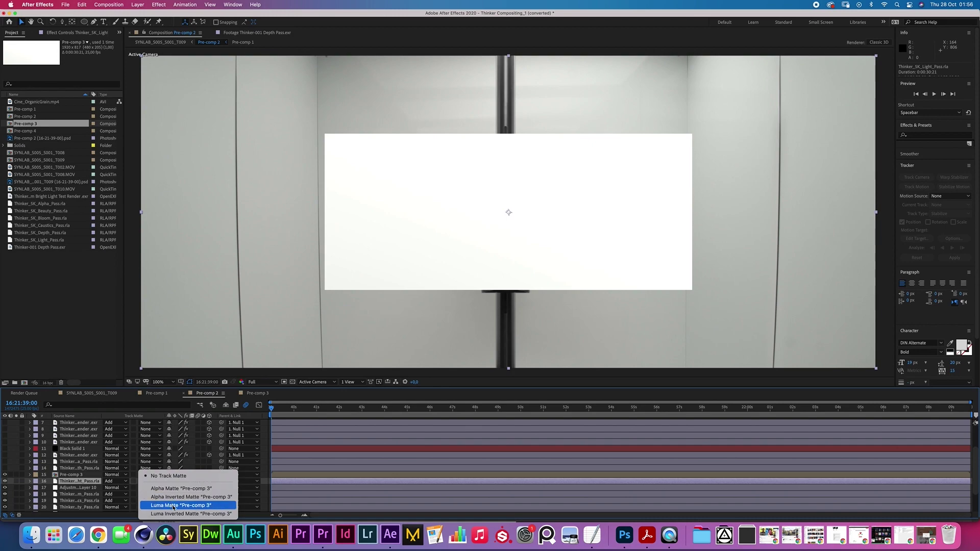
click(176, 506)
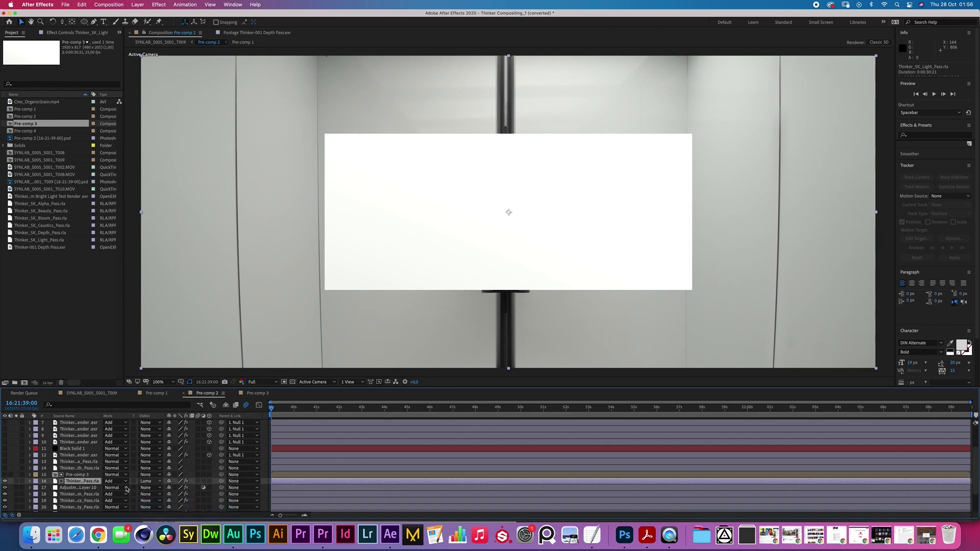
Rotate the Pre-comp 3 matte layer upright, scale it to 100%, 72%, and check the light at 16:21:41:00
click(88, 476)
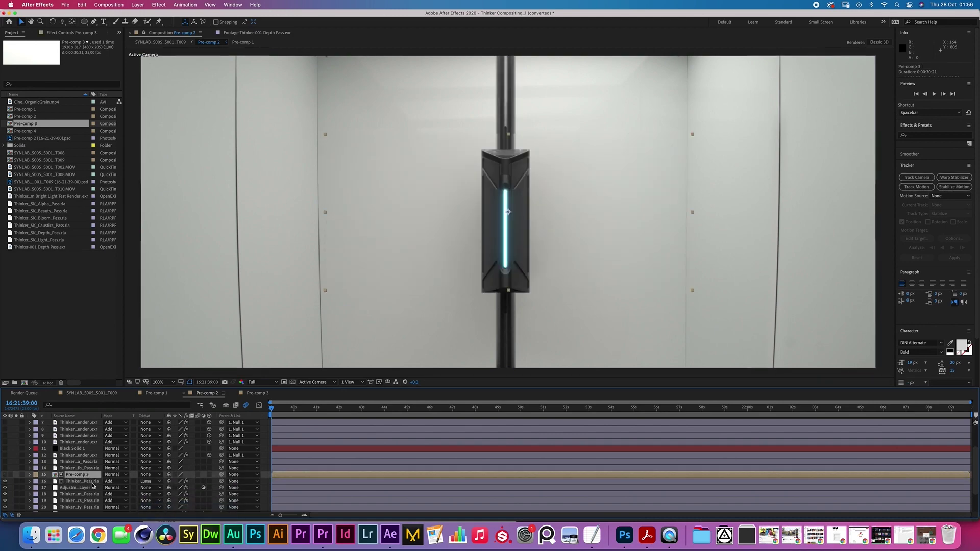
key(r)
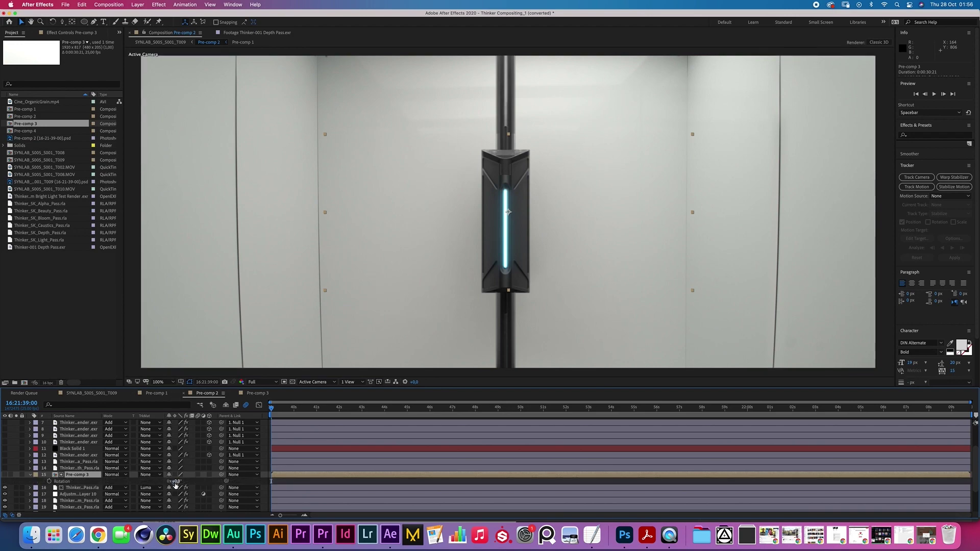
drag(178, 482, 226, 482)
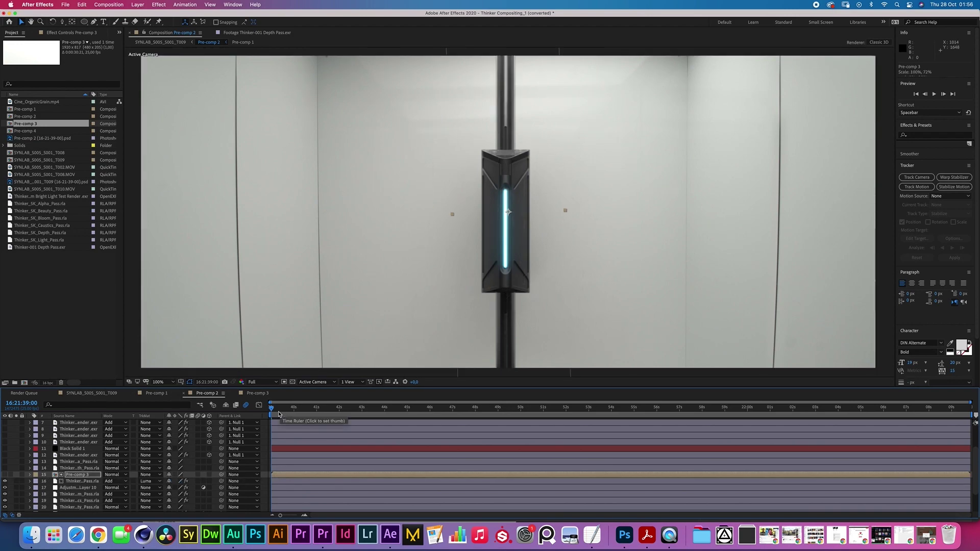
drag(279, 414, 317, 414)
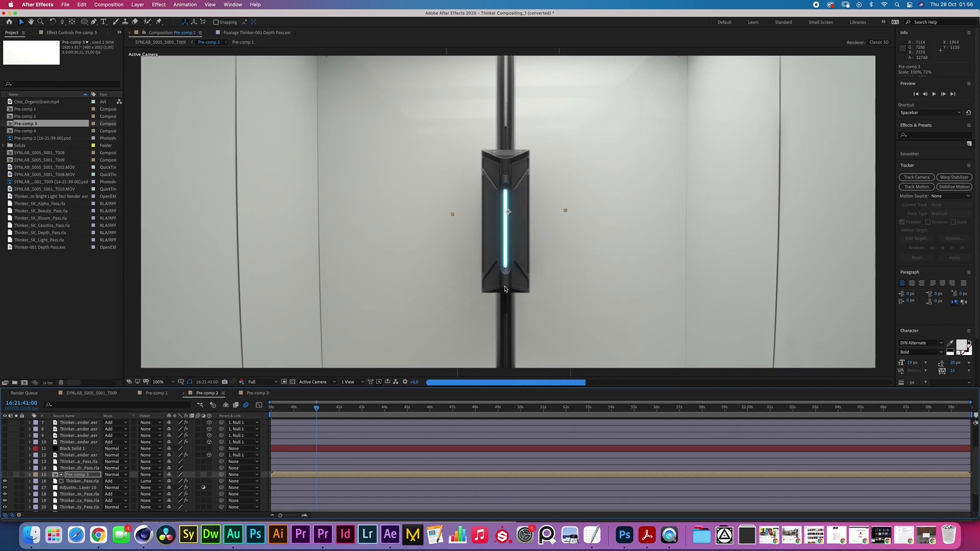
scroll(388, 476, down, 1)
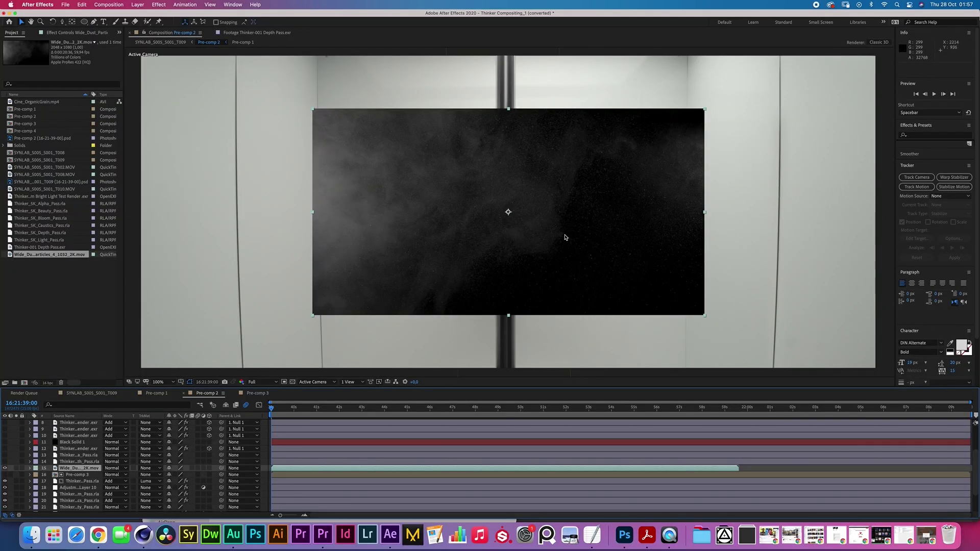
Move the dust particles footage to about 1340, 731 over the Thinker model and scale it to 124%
drag(562, 238, 450, 221)
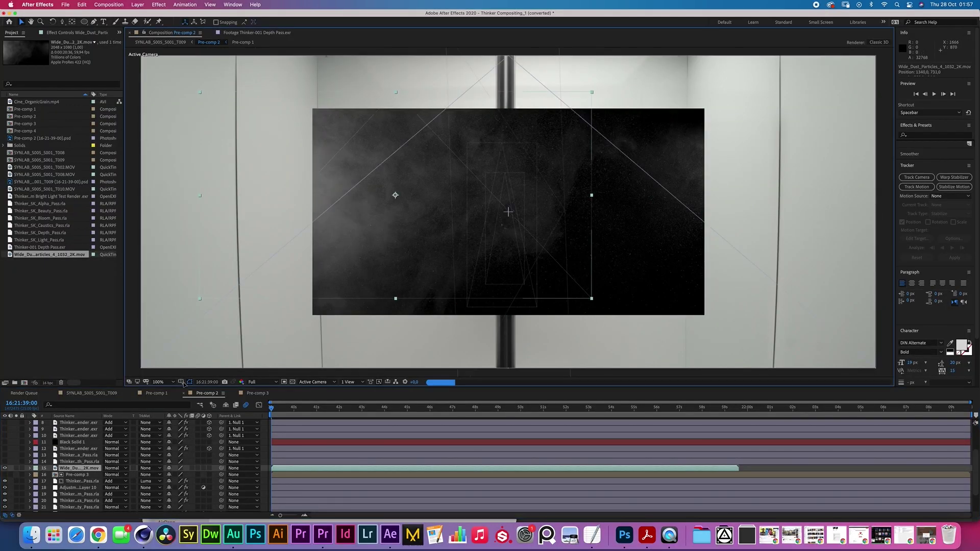
key(s)
drag(176, 475, 187, 474)
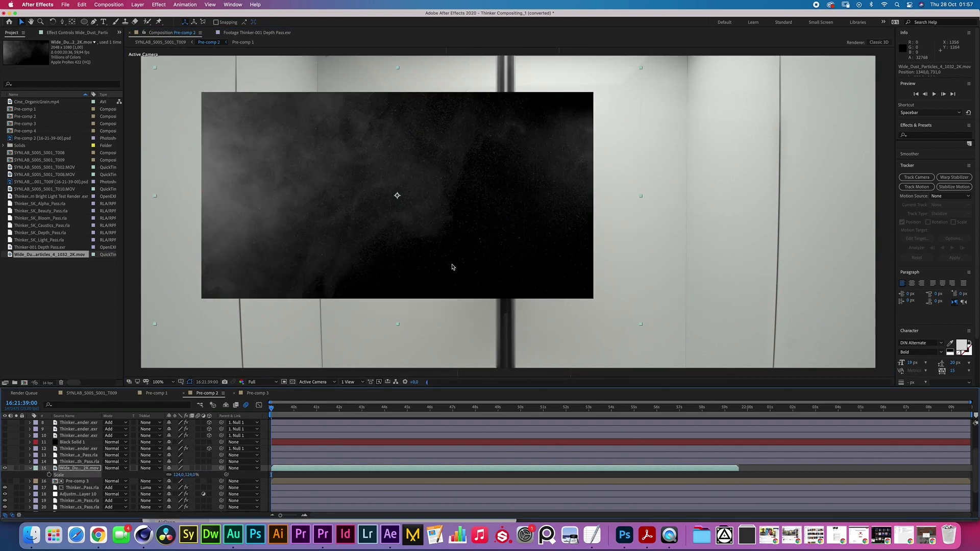
Apply an Exposure effect to the dust particles layer with Exposure 2.04 and Gamma Correction 0.51
click(159, 5)
mouse_move(183, 97)
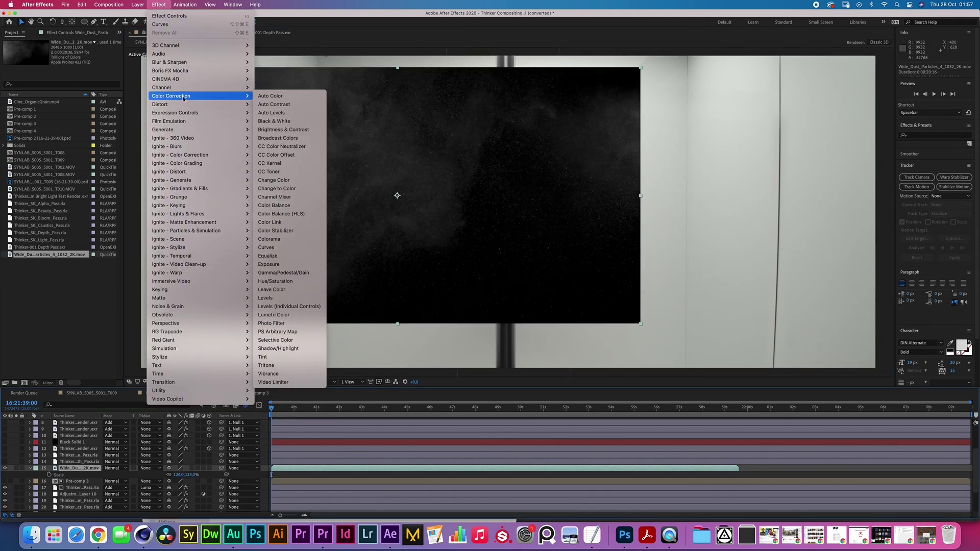
click(269, 265)
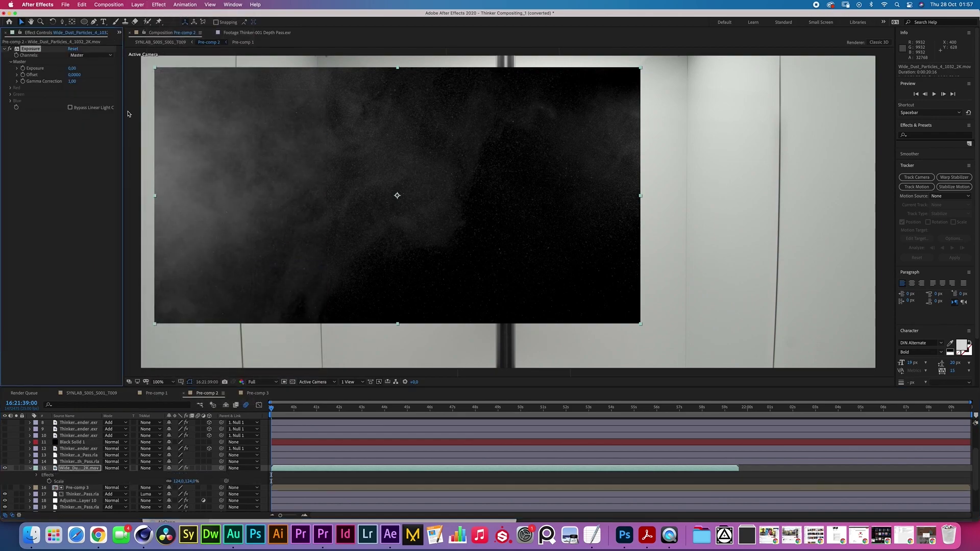
drag(72, 81, 64, 84)
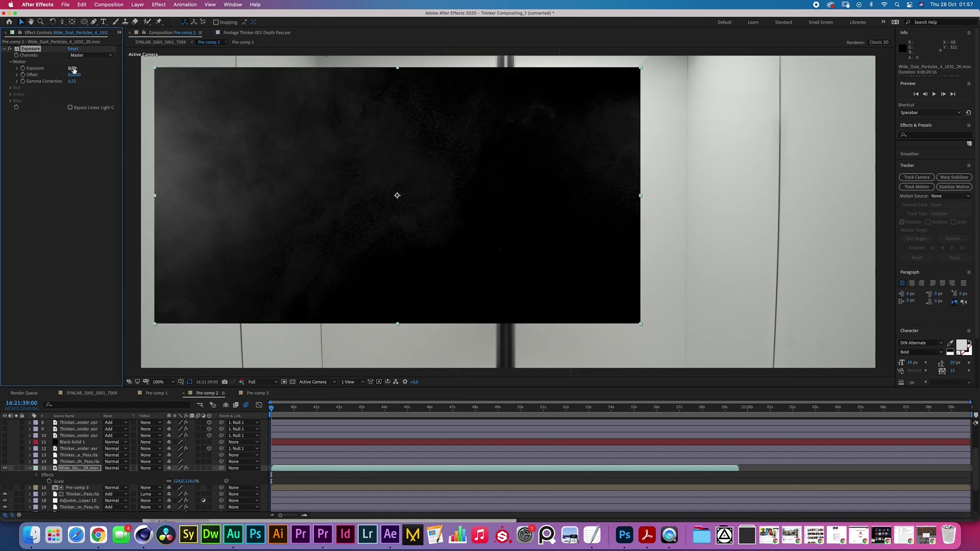
drag(73, 69, 79, 82)
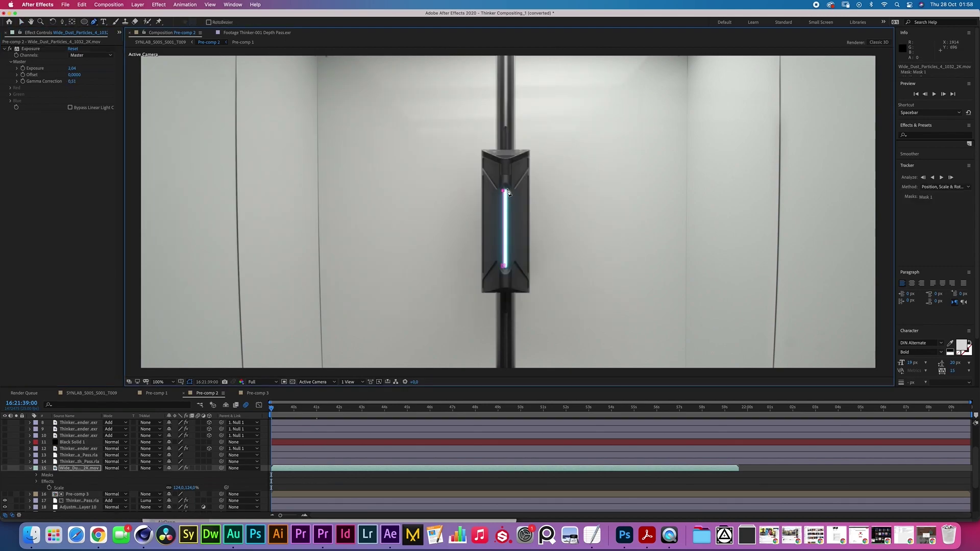
Mask the dust particles layer to the model's vertical light strip and feather the mask by 22 pixels
click(506, 187)
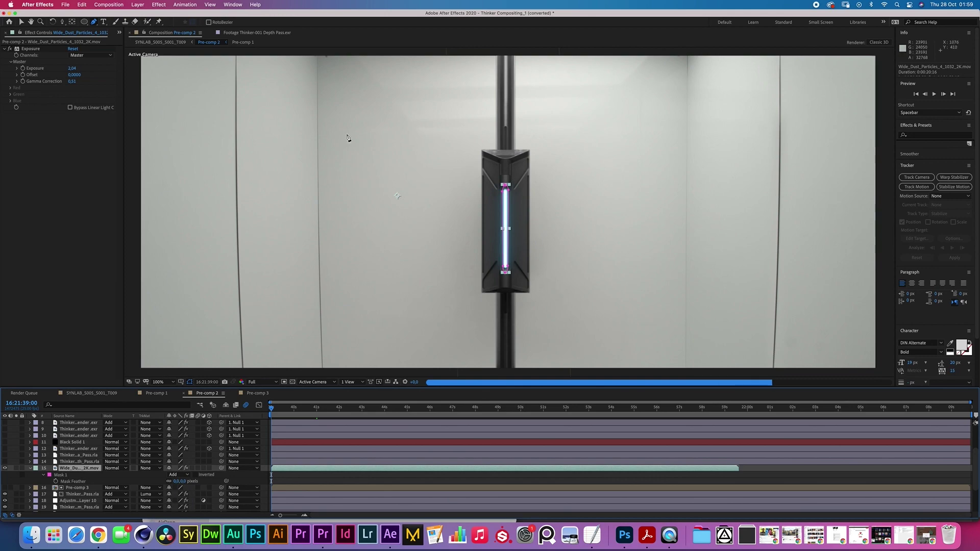
key(v)
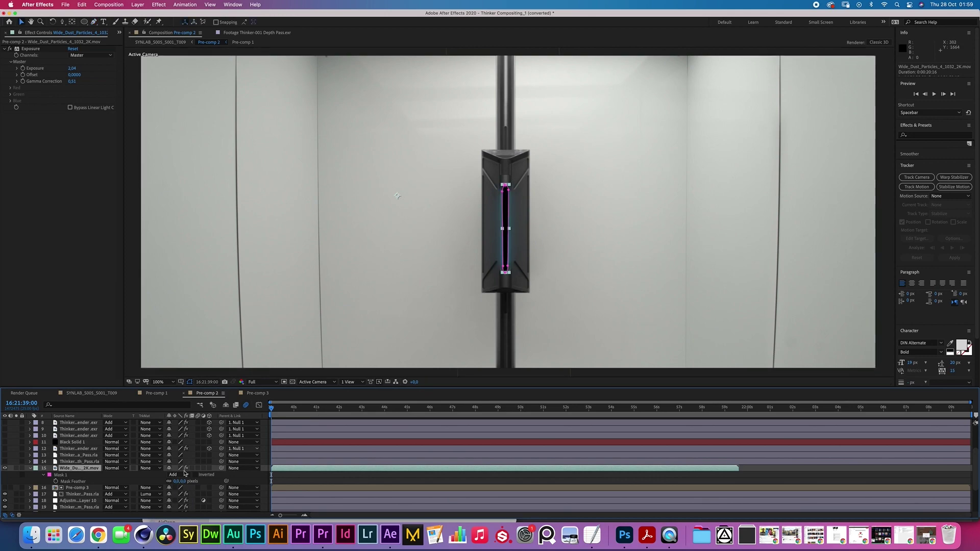
drag(179, 482, 190, 481)
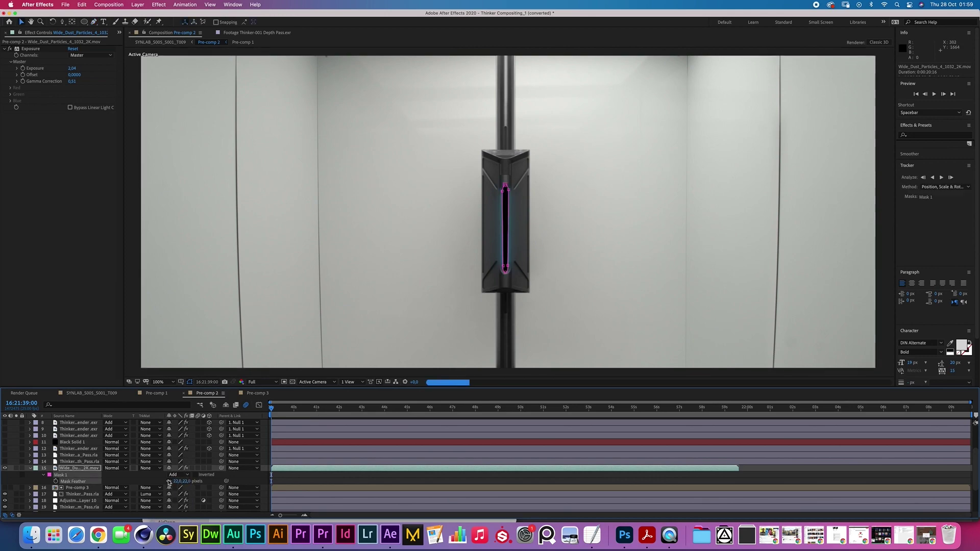
Set the dust particles layer's blending mode to Add and raise its Exposure value to 3.07
click(117, 469)
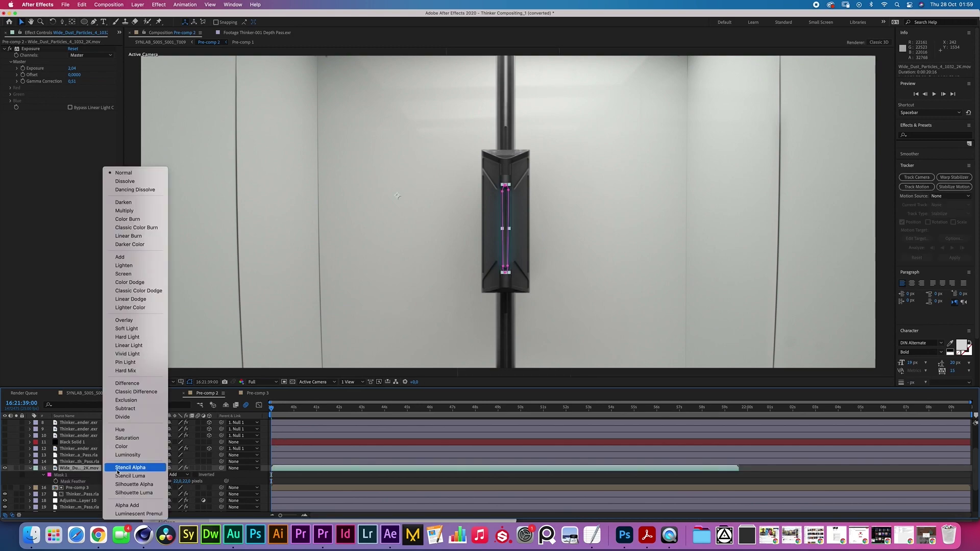
click(120, 257)
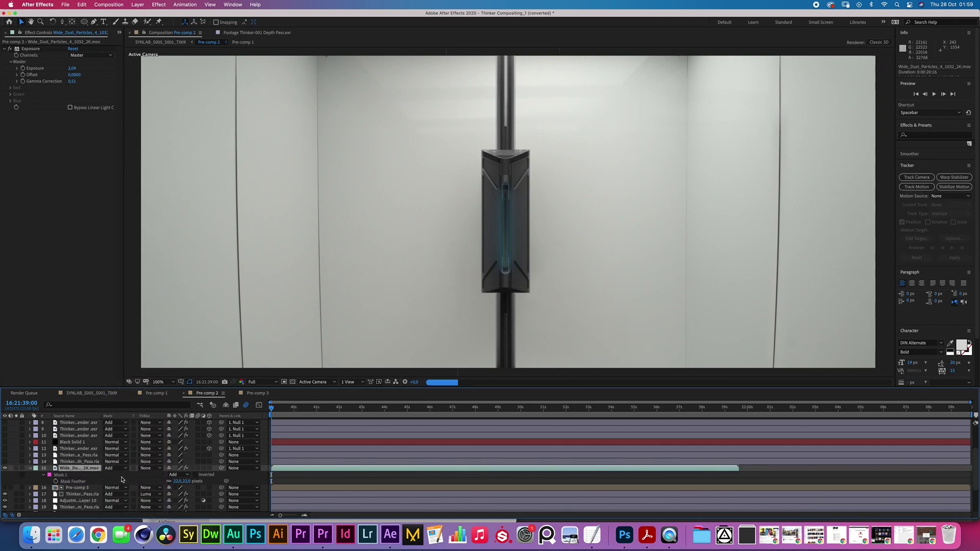
click(94, 471)
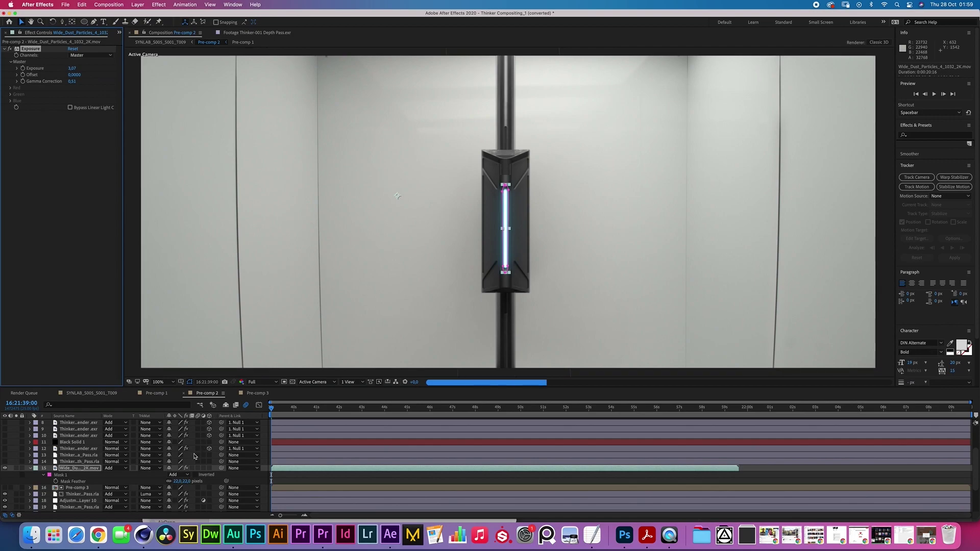
Apply Camera Lens Blur to the dust particles layer with Aspect Ratio 0.5, Roundness 80% and Blur Radius 2
click(159, 4)
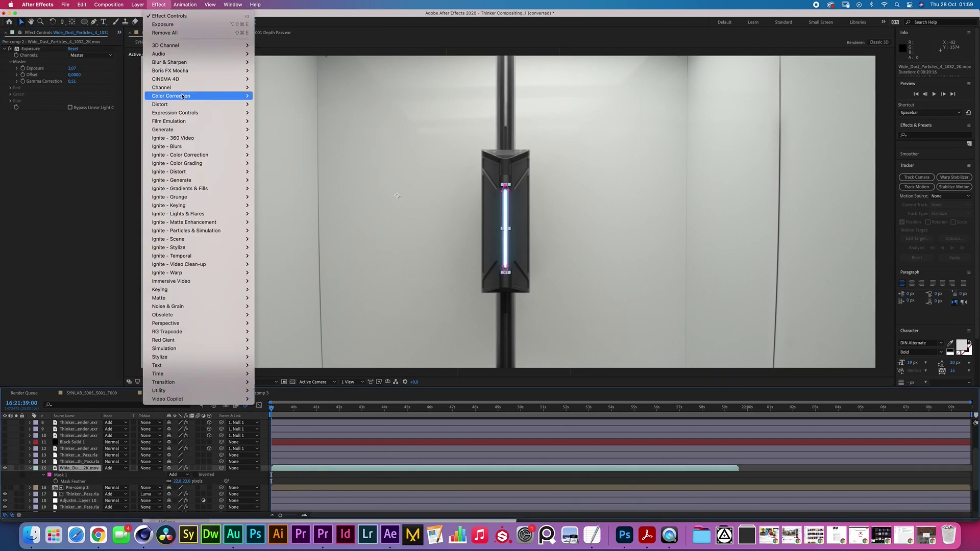
mouse_move(179, 70)
click(274, 70)
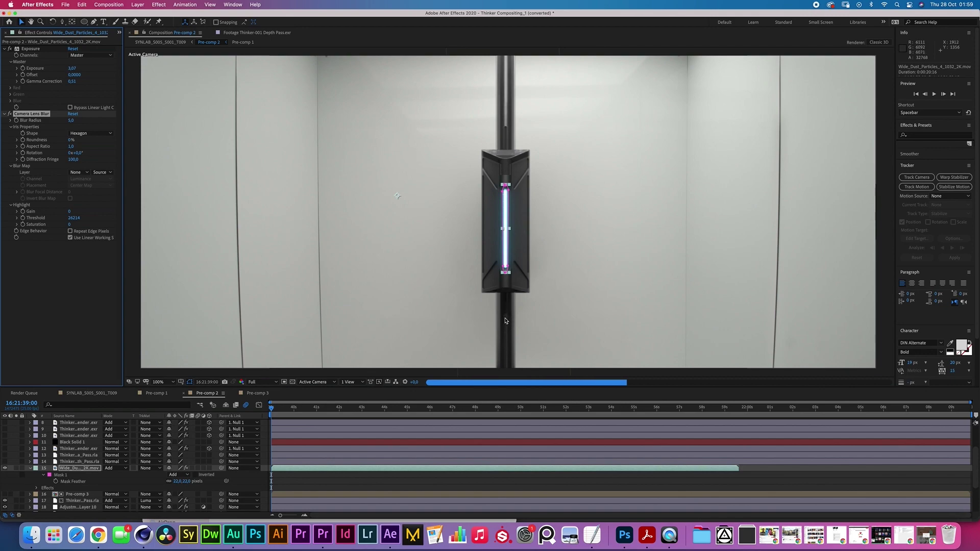
click(71, 146)
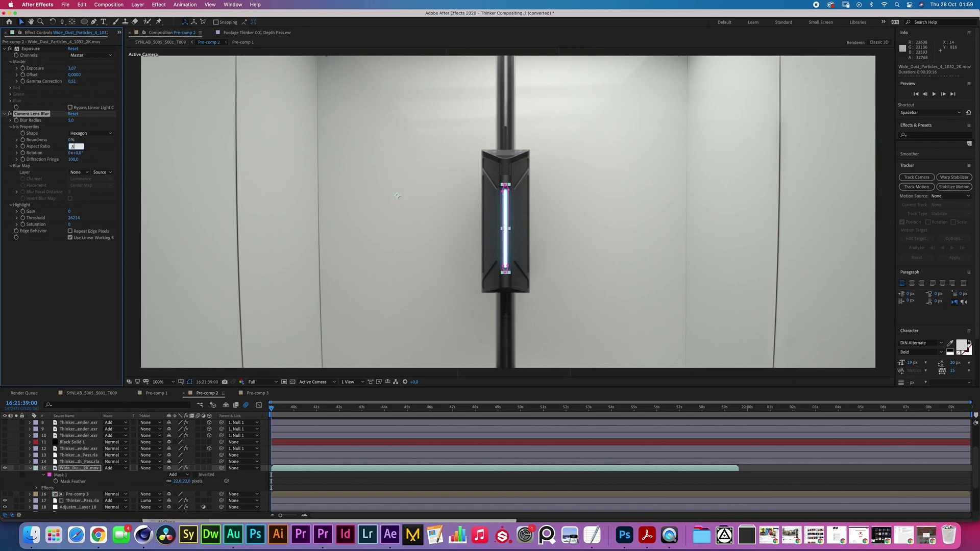
text(,5)
key(Return)
click(72, 140)
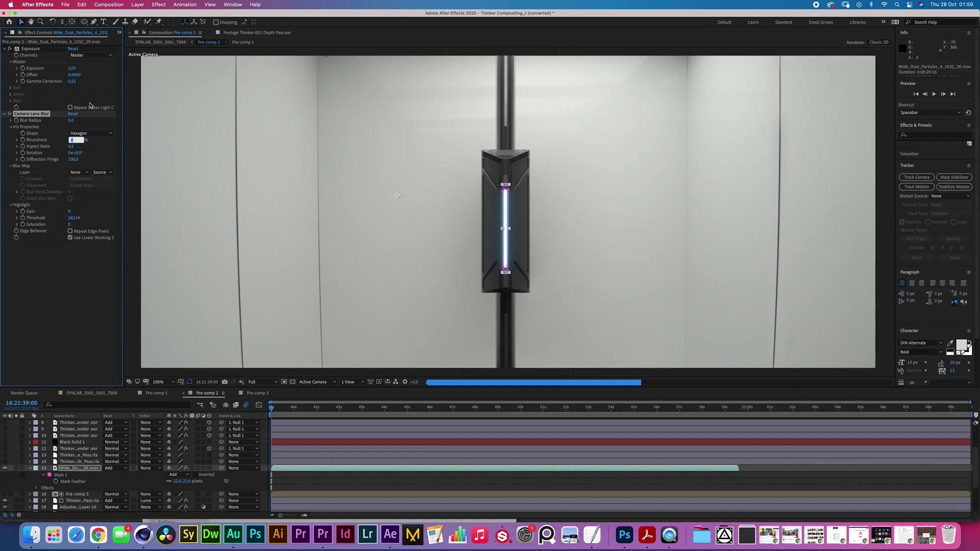
text(80)
key(shift+Tab)
click(83, 299)
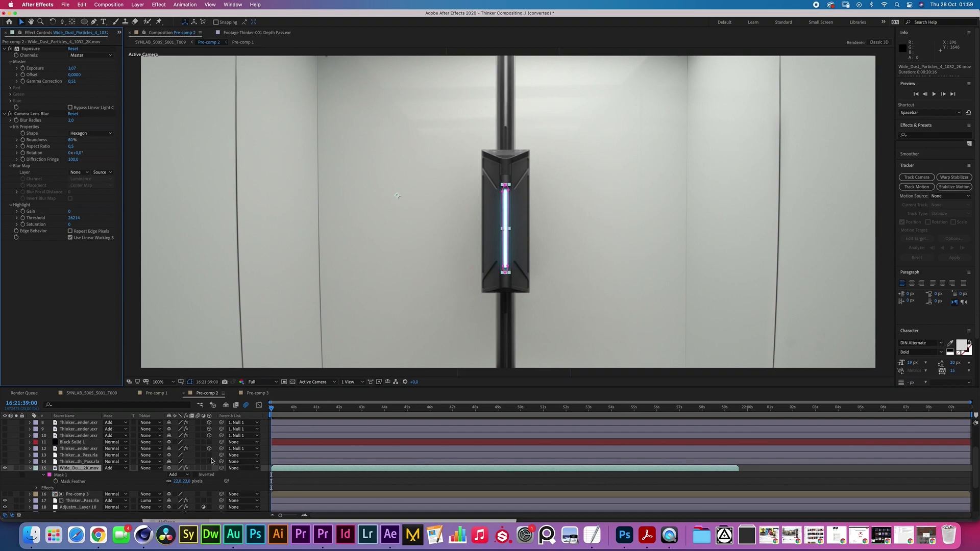
Adjust the Mask Expansion of the dust particles layer's mask and set its Exposure effect's Gamma Correction to 0.38
click(86, 468)
key(f)
key(m)
key(m)
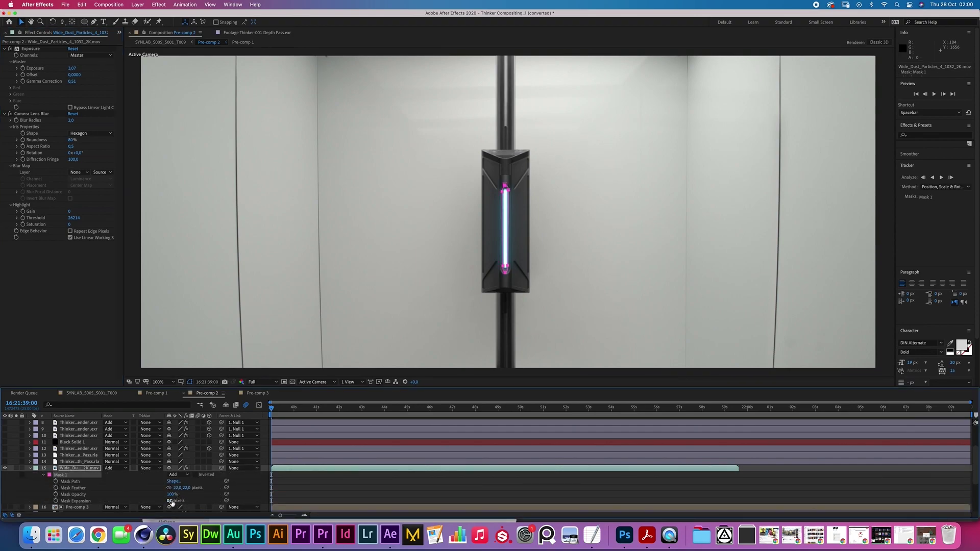
drag(170, 501, 204, 495)
click(204, 495)
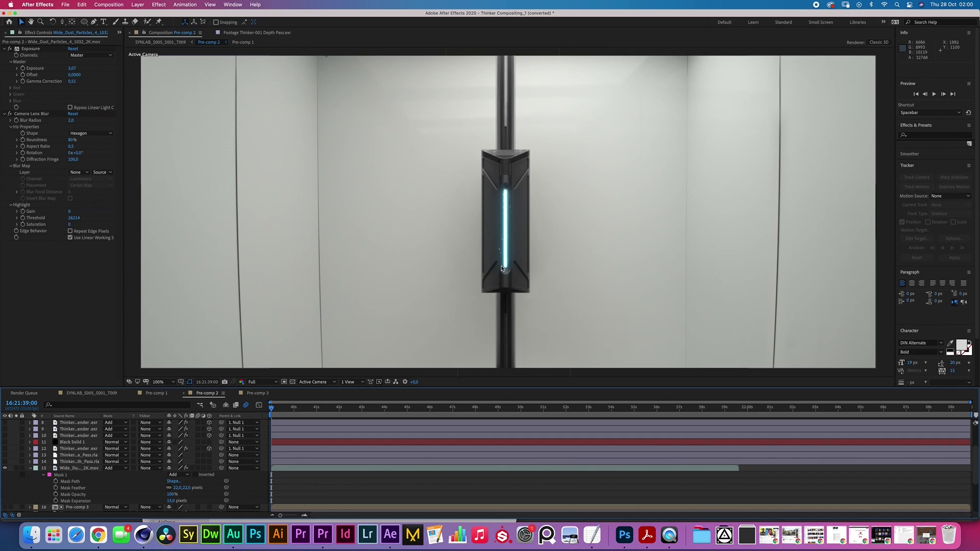
click(174, 501)
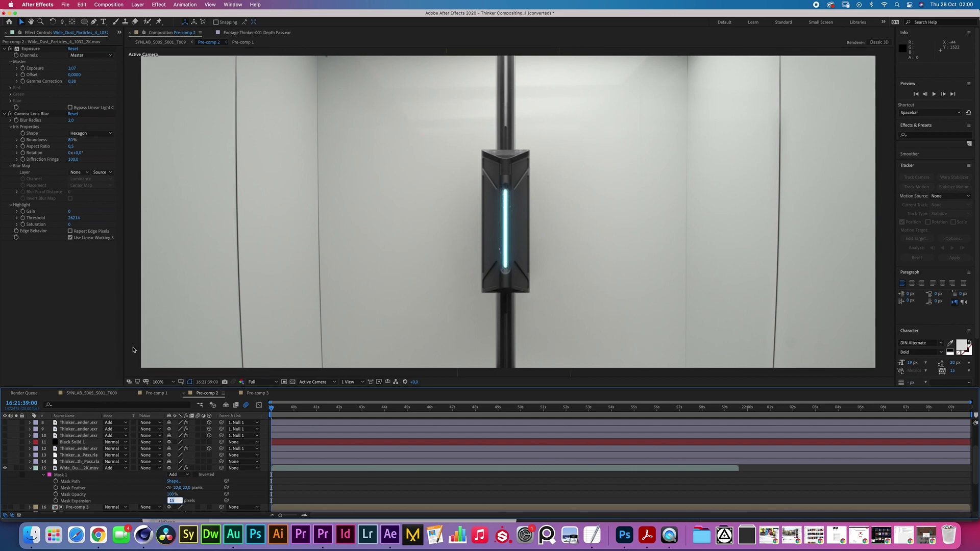
key(Return)
Set the highlight Gain of the dust particles layer's Camera Lens Blur to 37
click(70, 214)
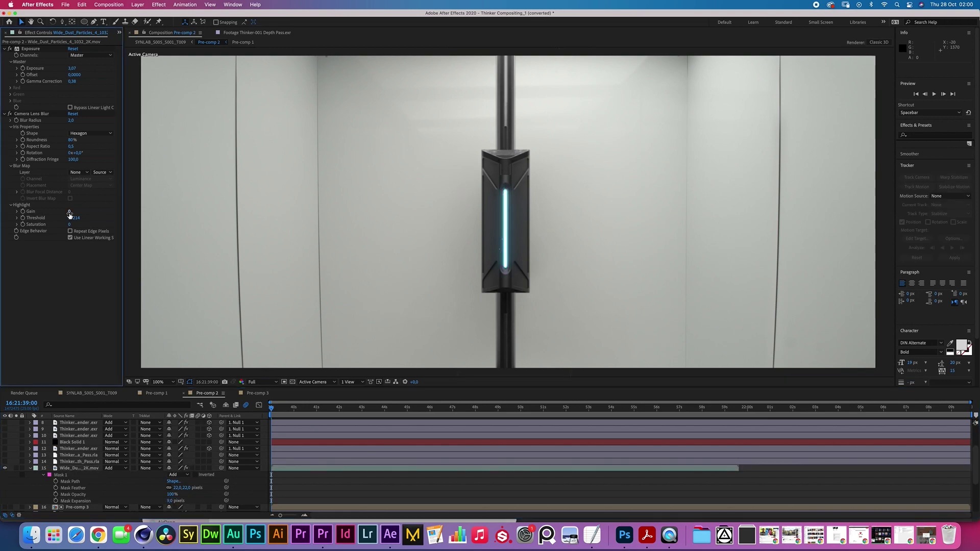
drag(76, 214, 76, 214)
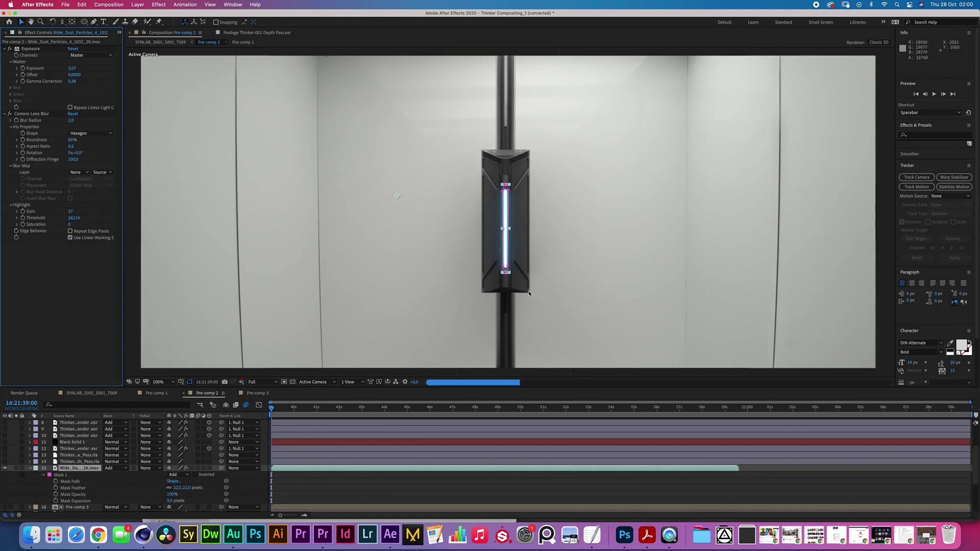
click(204, 373)
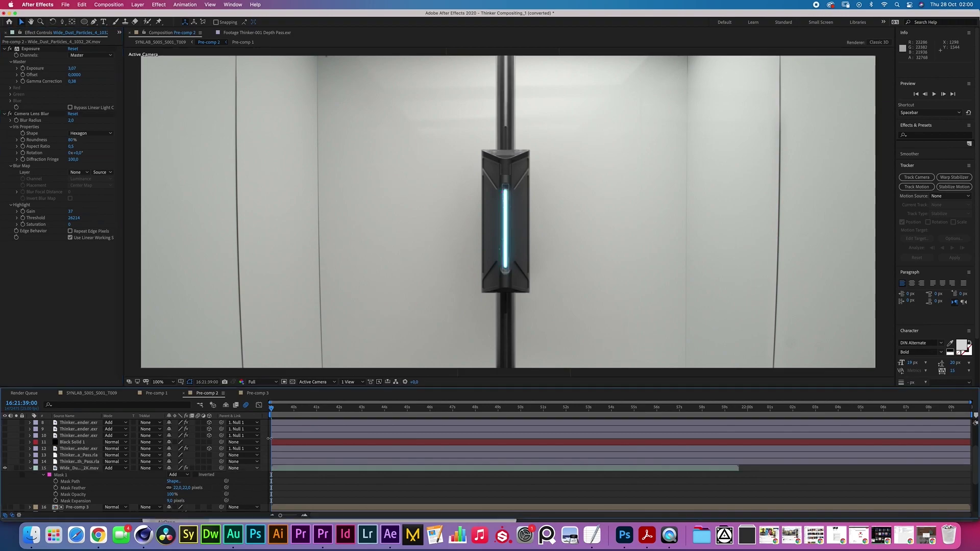
Try to parent the seven layers from the dust particles down to the beauty pass to Null 1
scroll(75, 475, down, 3)
click(77, 487)
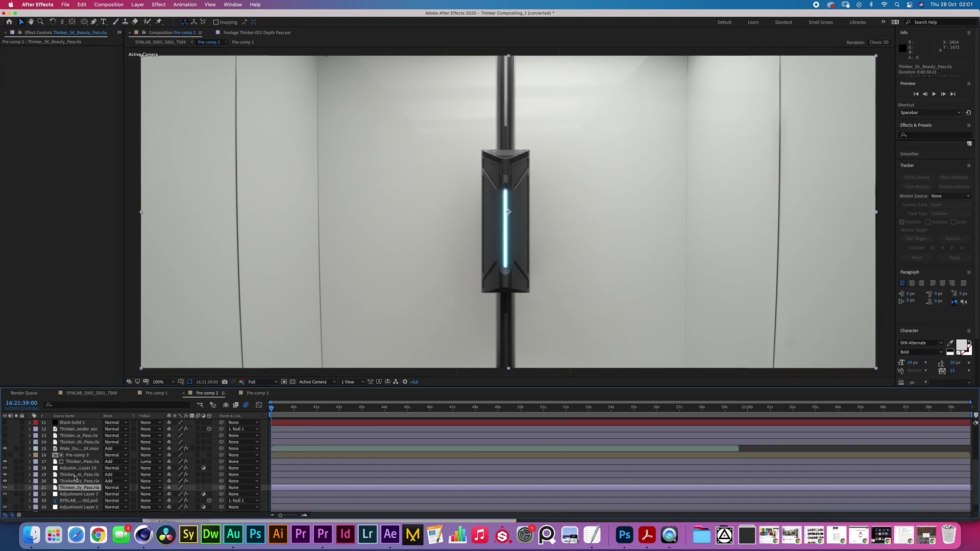
shift+click(75, 449)
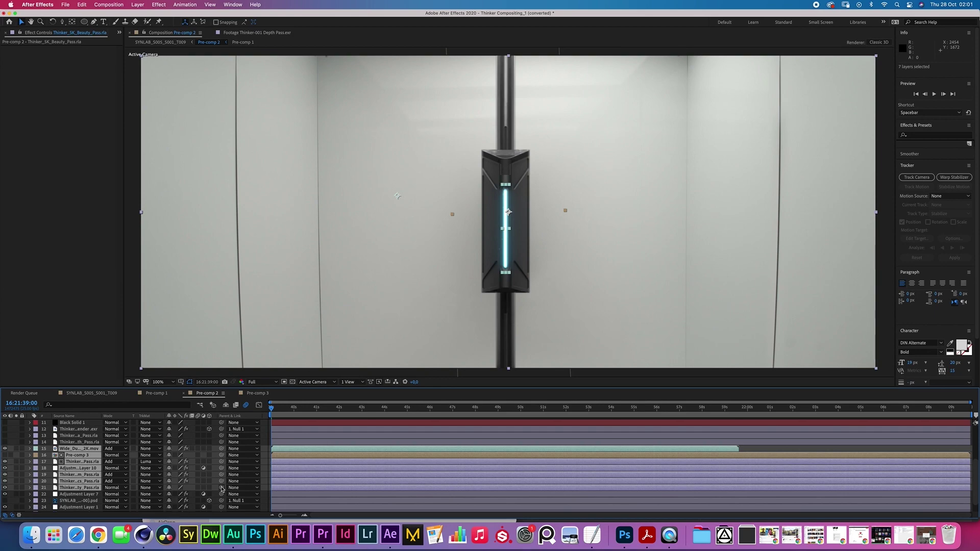
drag(221, 488, 75, 423)
scroll(75, 427, down, 3)
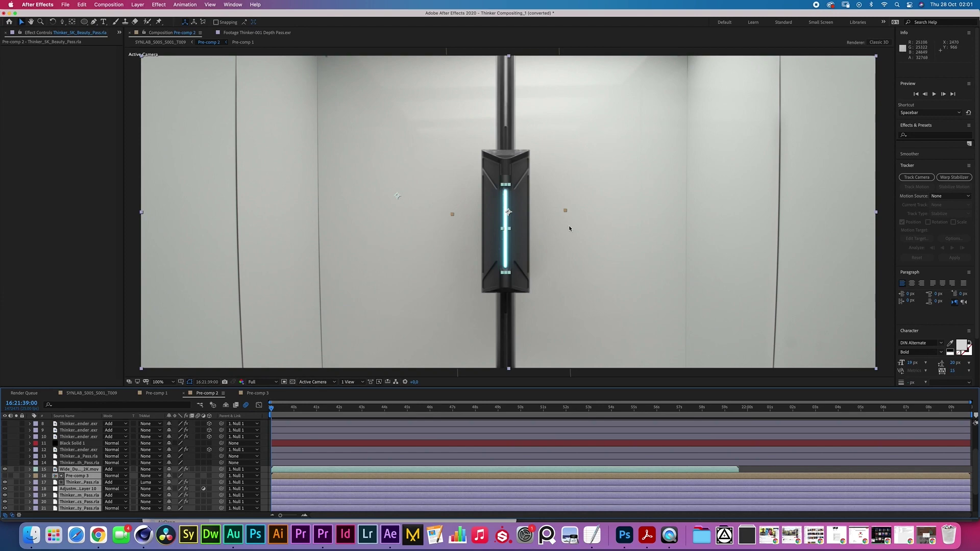
click(137, 364)
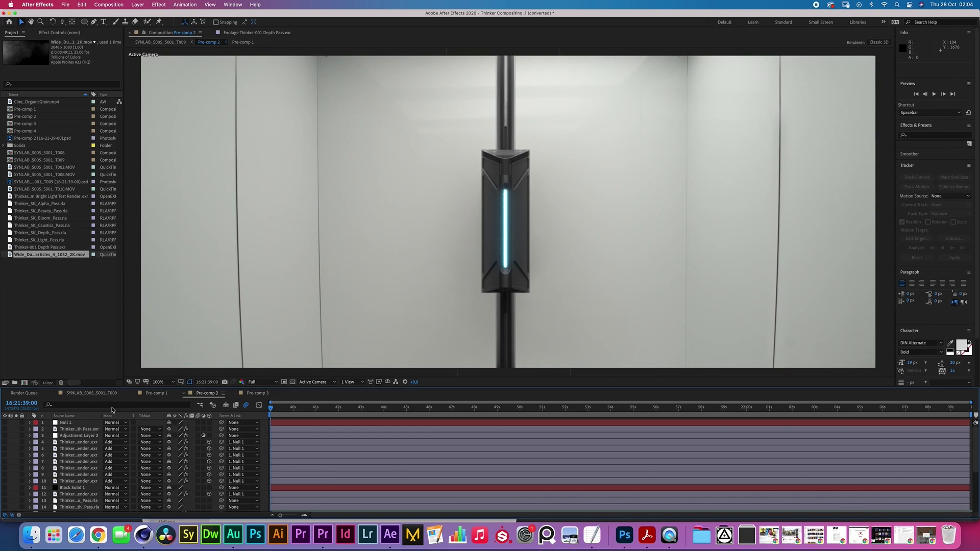
Open the SYNLAB_S005_S001_T009 composition and examine the Shift Channels and Optics Compensation settings on its three Pre-comp 2 layers
click(85, 396)
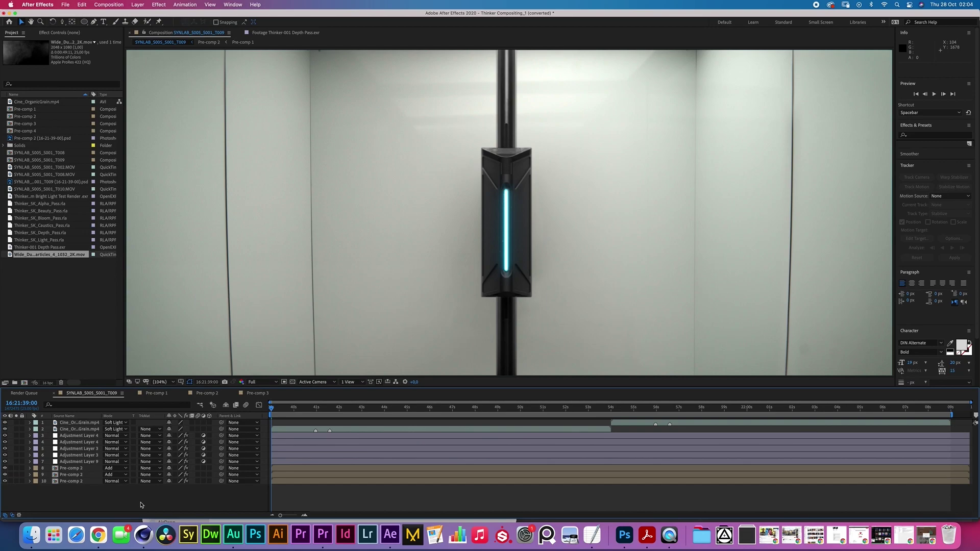
click(78, 462)
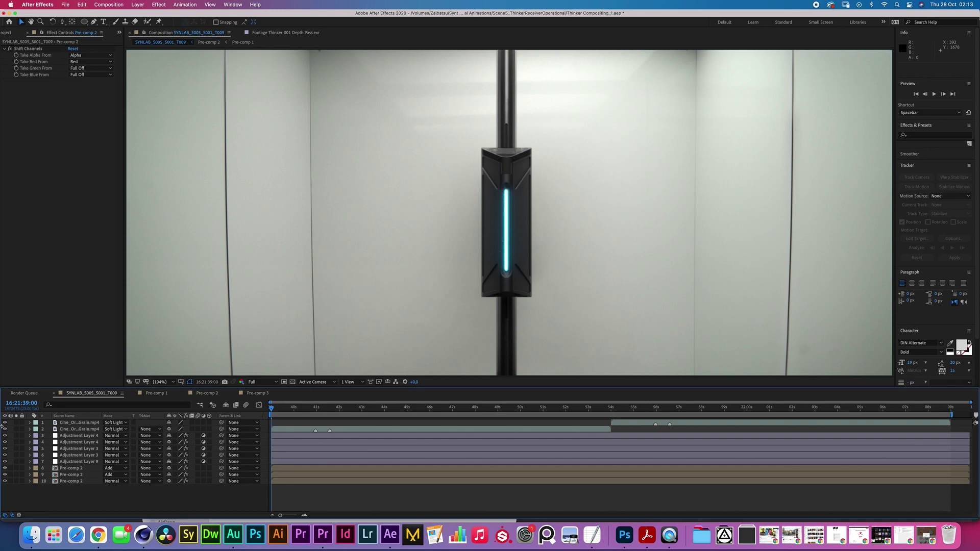
click(81, 481)
click(82, 475)
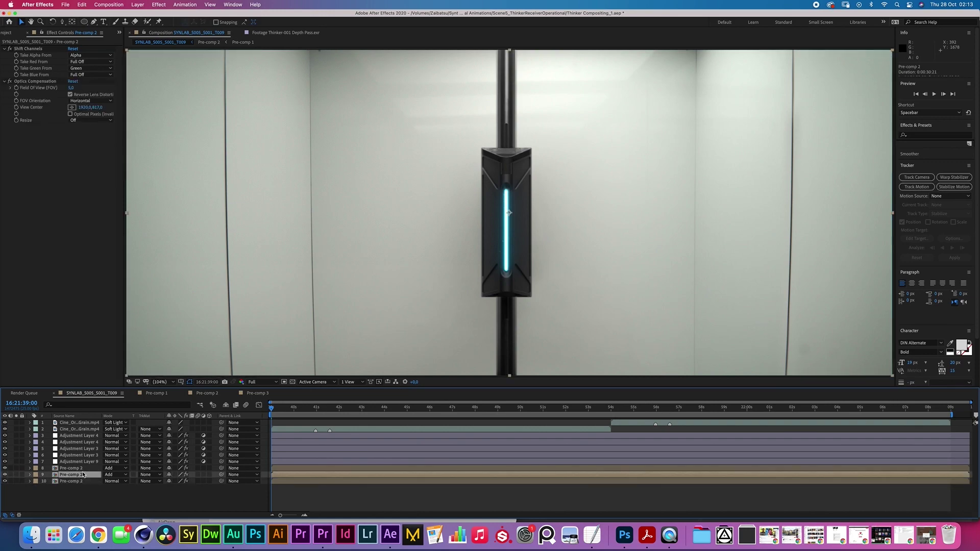
click(82, 469)
click(81, 481)
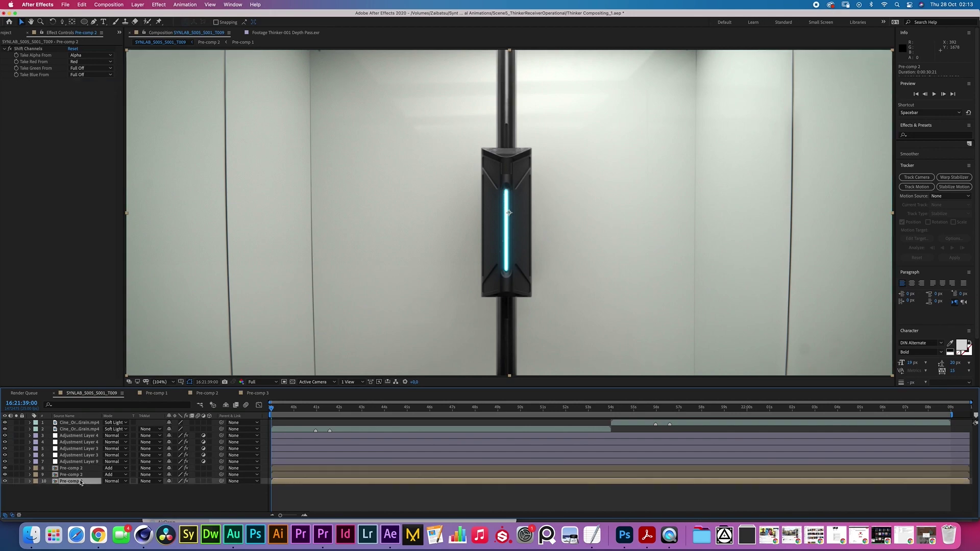
click(82, 475)
click(82, 469)
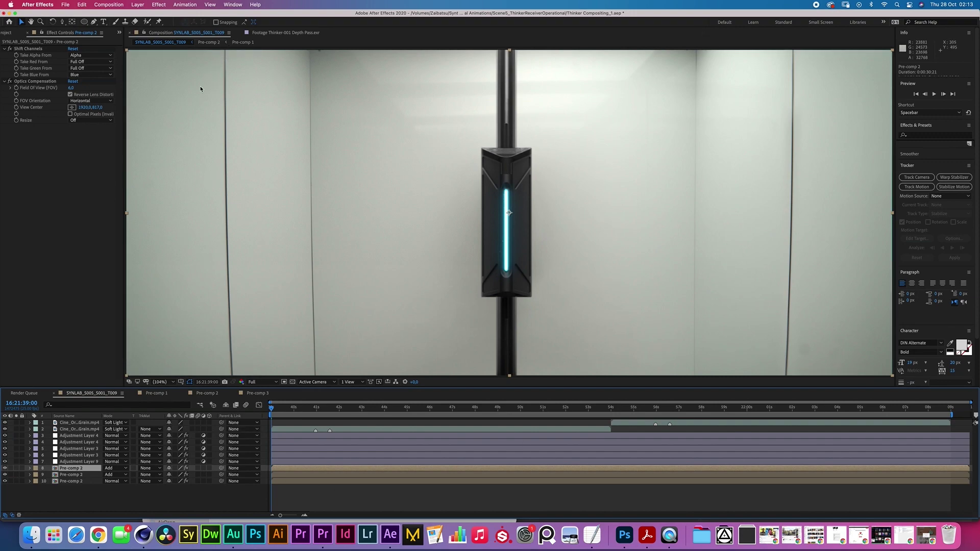
click(70, 94)
Try an Exposure value of -2.07 on the lower Adjustment Layer 3, which is masked to the model
key(super+Up)
key(super+Up)
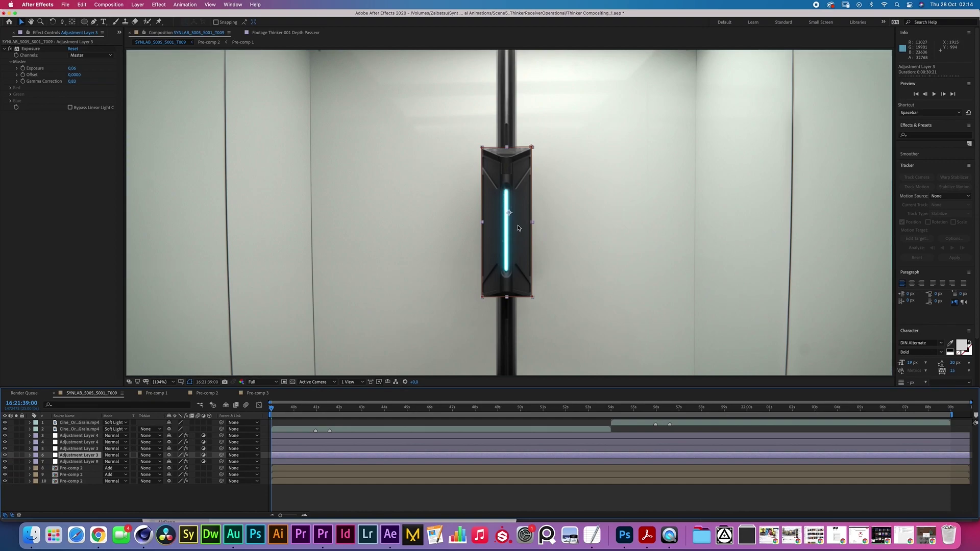
drag(74, 69, 50, 68)
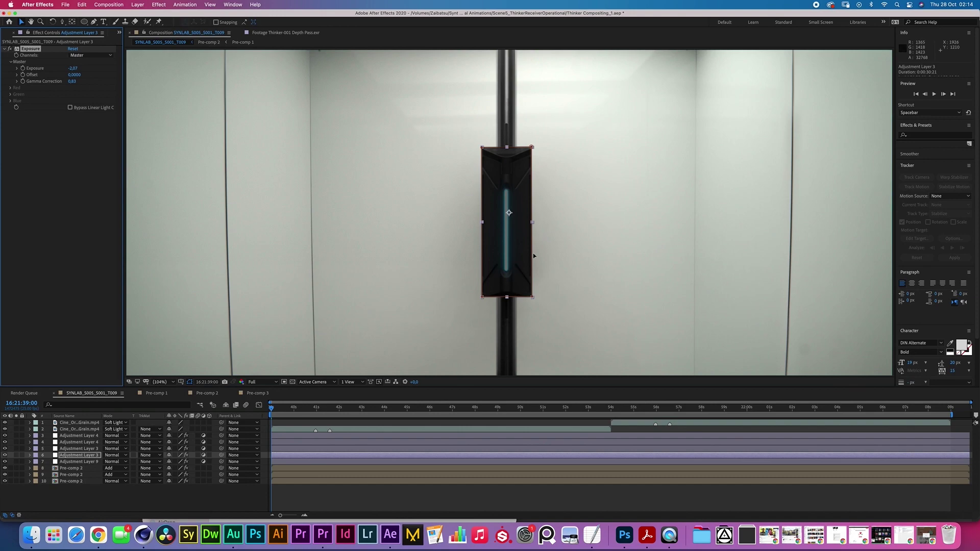
Examine the subtractive mask on the upper Adjustment Layer 3 and the effects on both Adjustment Layer 4 layers
click(79, 448)
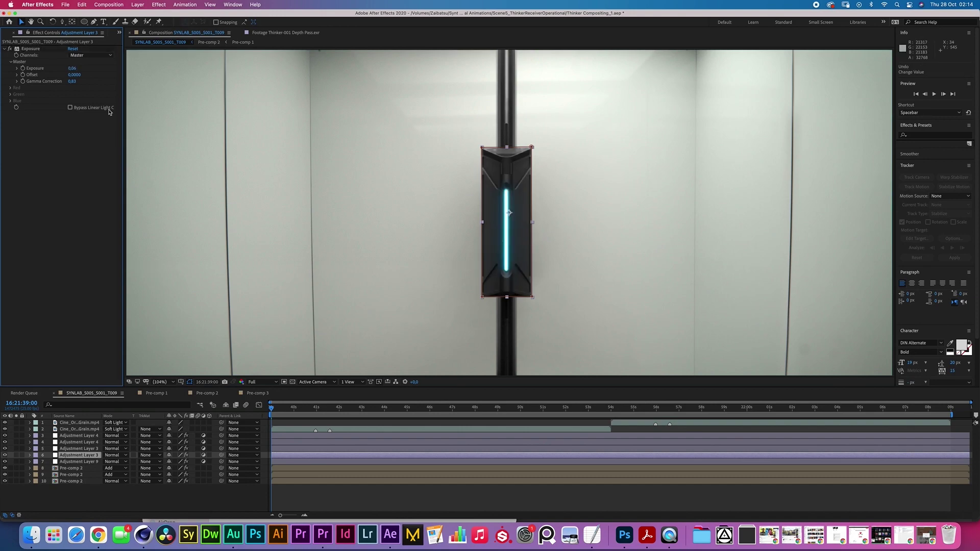
key(m)
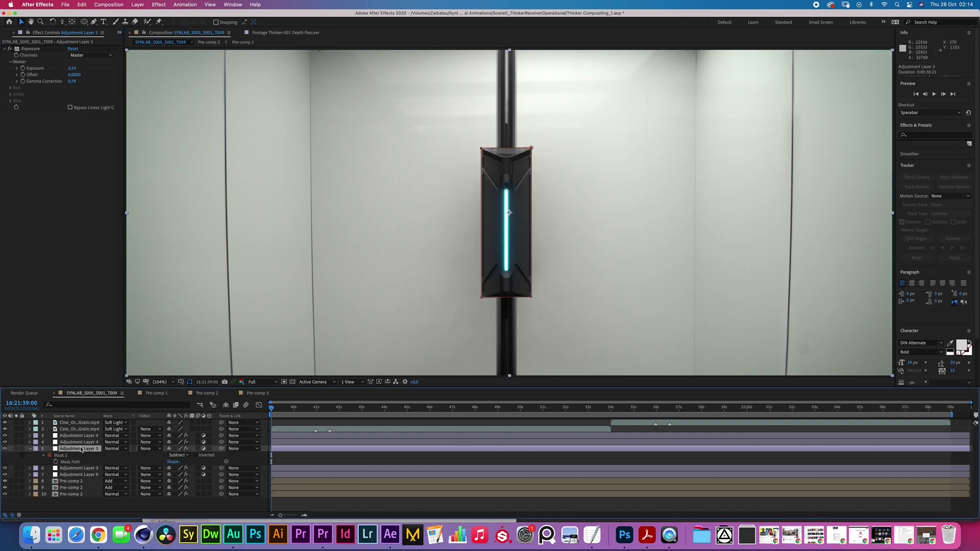
click(30, 449)
click(79, 497)
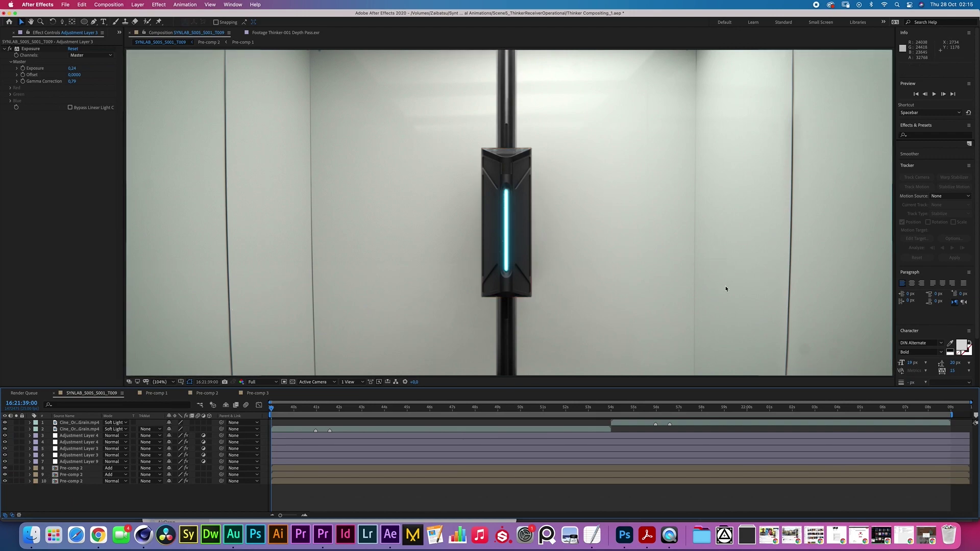
key(KP_4)
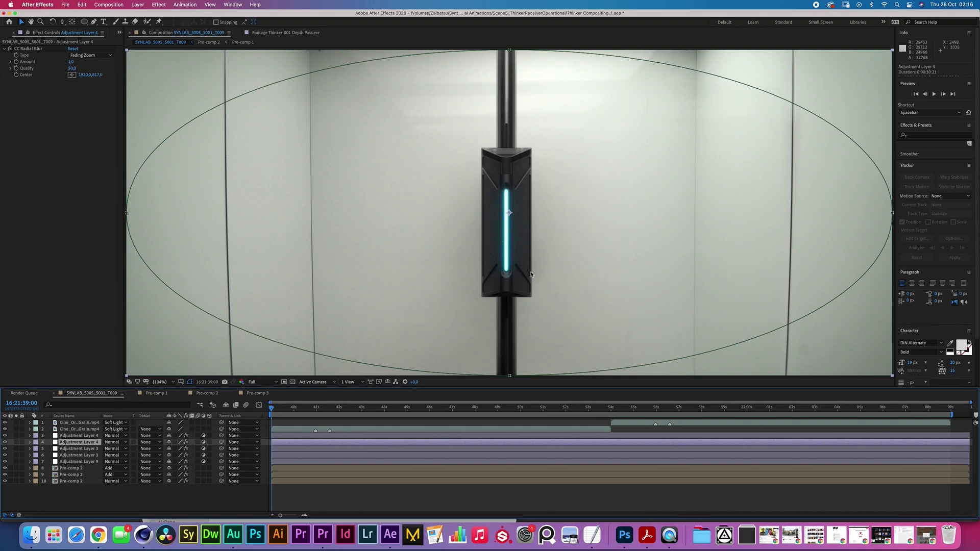
click(67, 436)
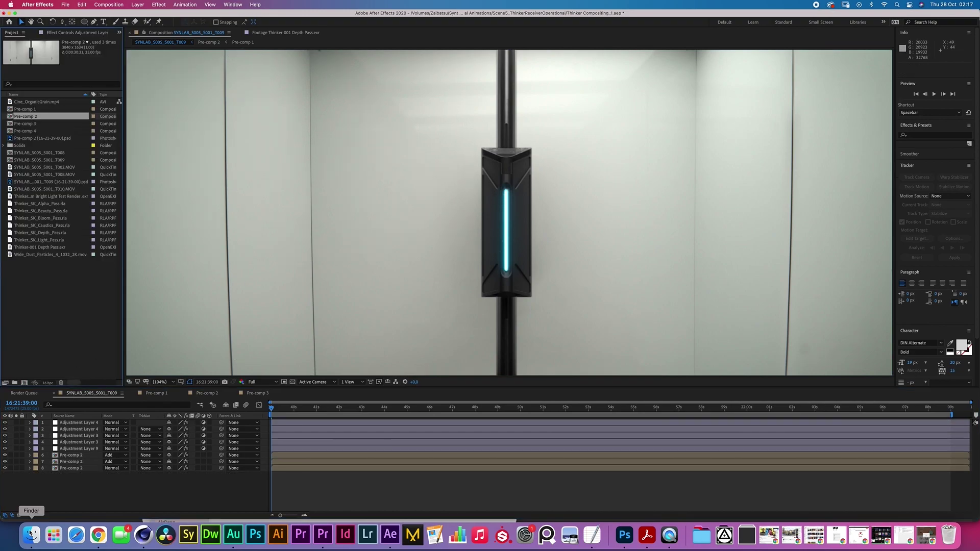
Switch to Finder and import Cine_Velveto.mp4 into the project from the 4K cinematic film grain folder on the Zaibatsu drive
click(31, 535)
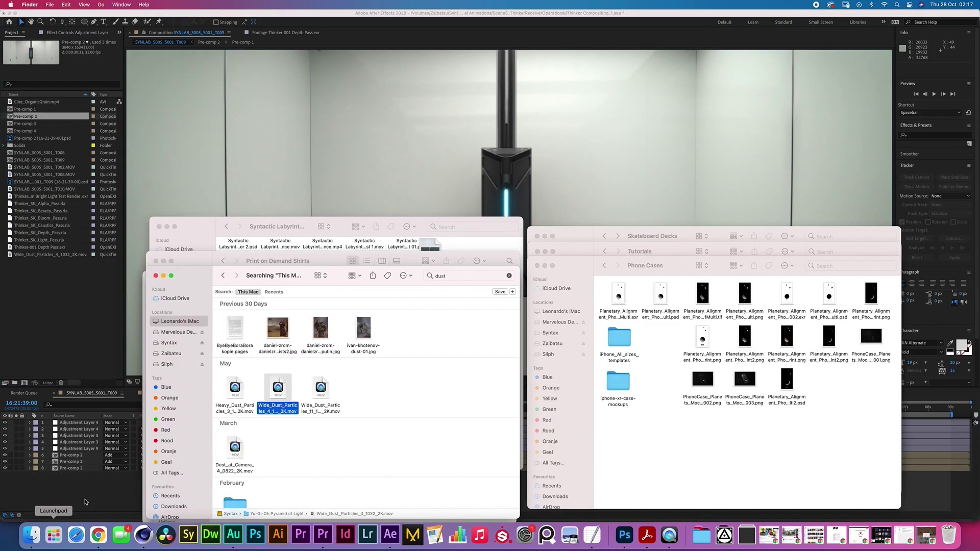
click(174, 354)
scroll(248, 314, up, 3)
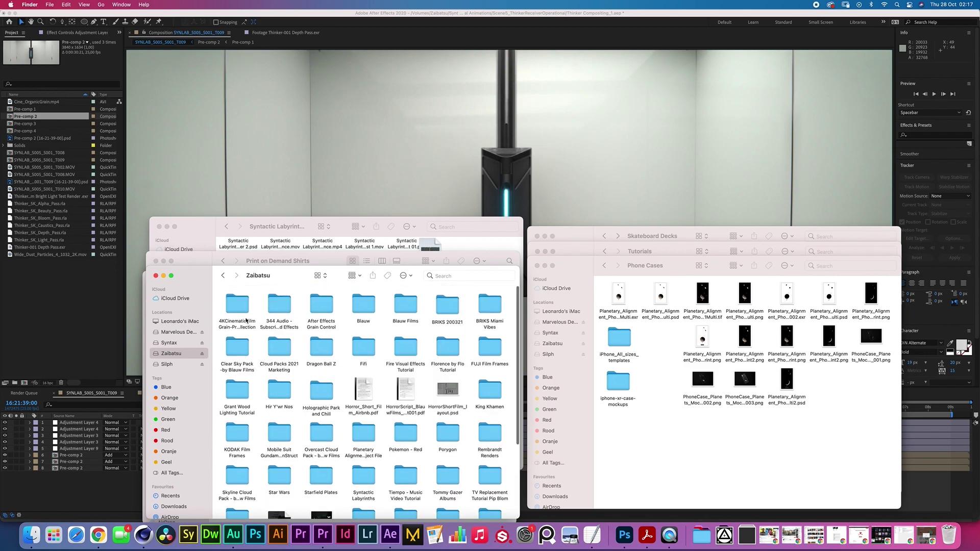
click(239, 308)
double_click(239, 308)
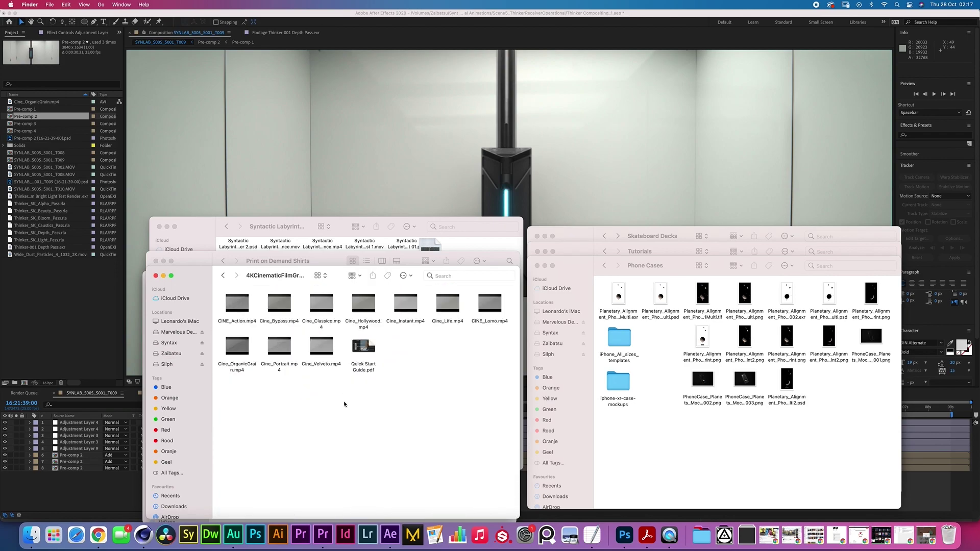
drag(317, 359, 63, 289)
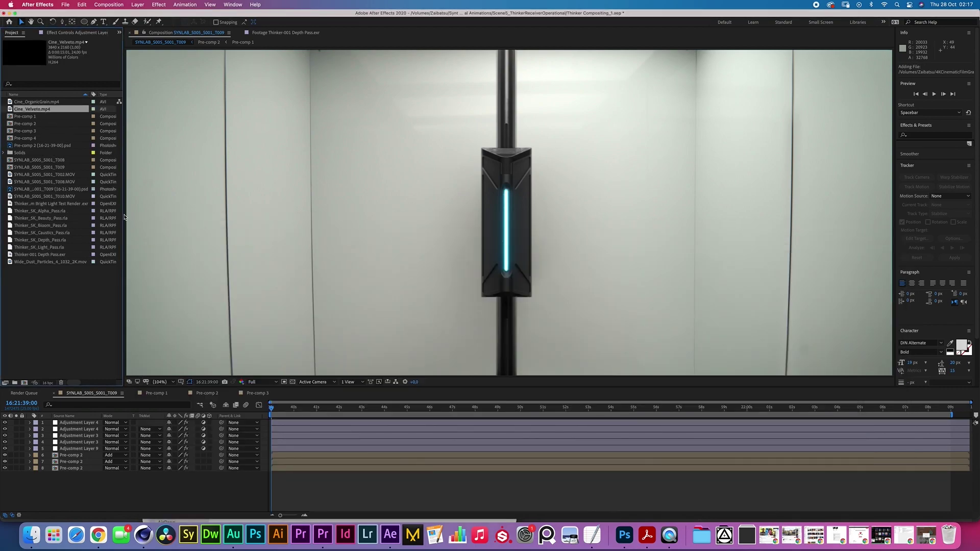
Add Cine_Velveto.mp4 as the topmost layer of the composition with the Soft Light blending mode
drag(32, 109, 70, 423)
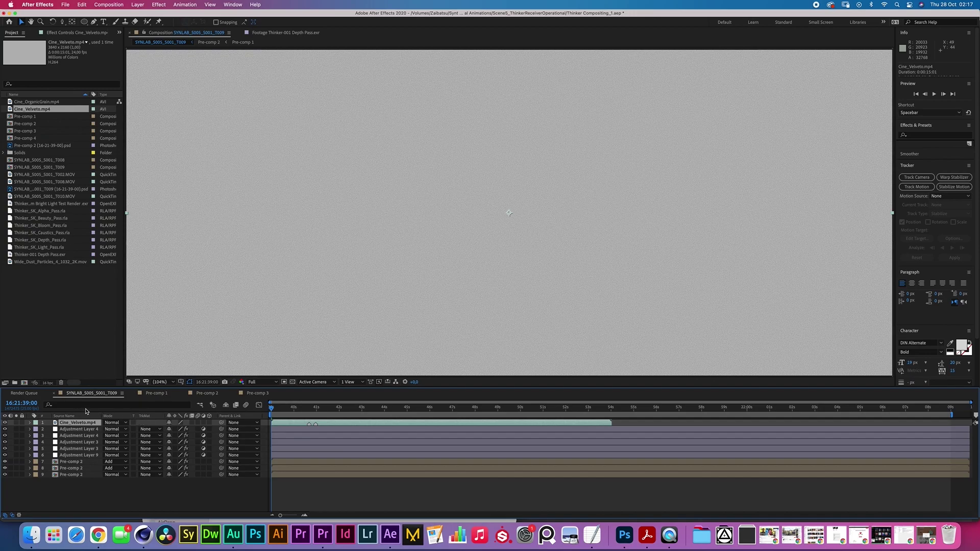
key(alt+shift+f)
Apply a Curves effect to the Cine_Velveto layer and lower the white end of its RGB curve
click(159, 5)
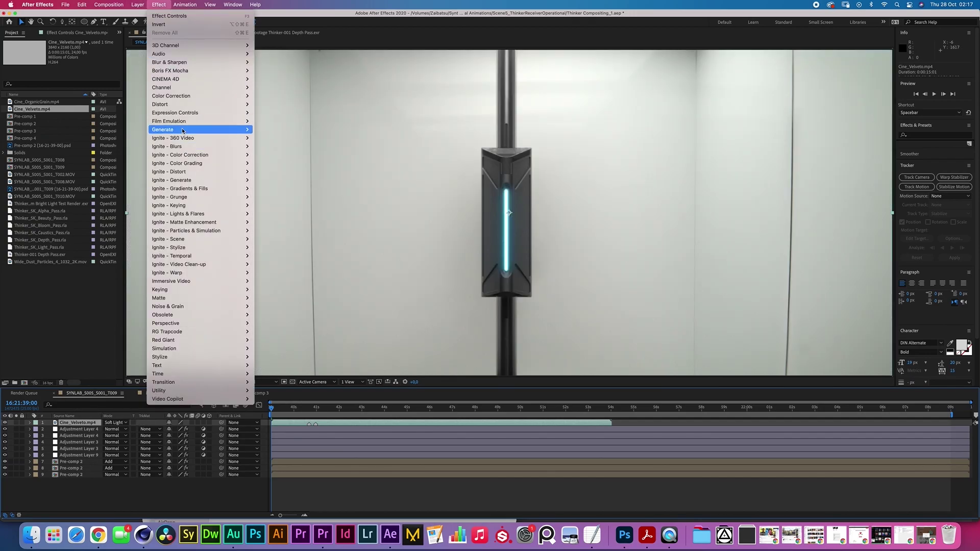
mouse_move(182, 96)
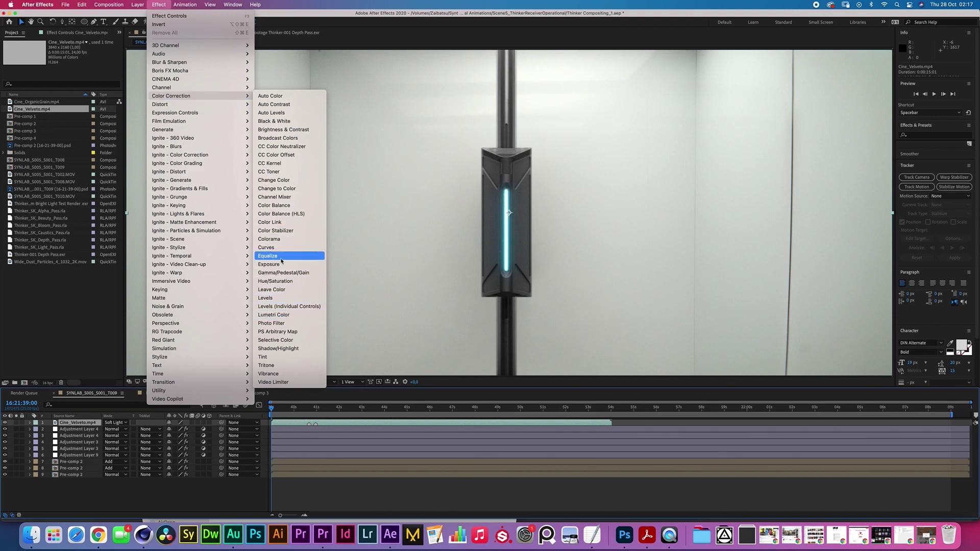
click(266, 248)
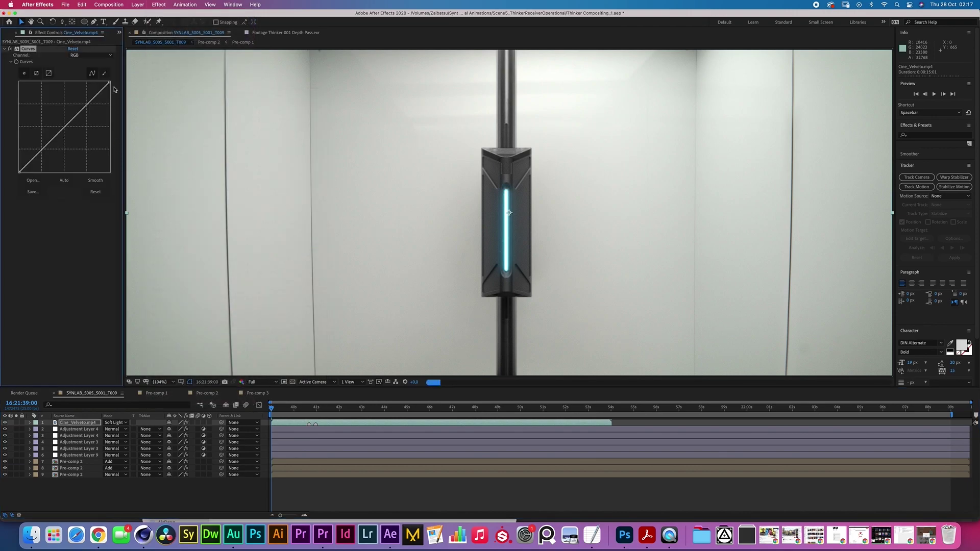
drag(109, 81, 112, 111)
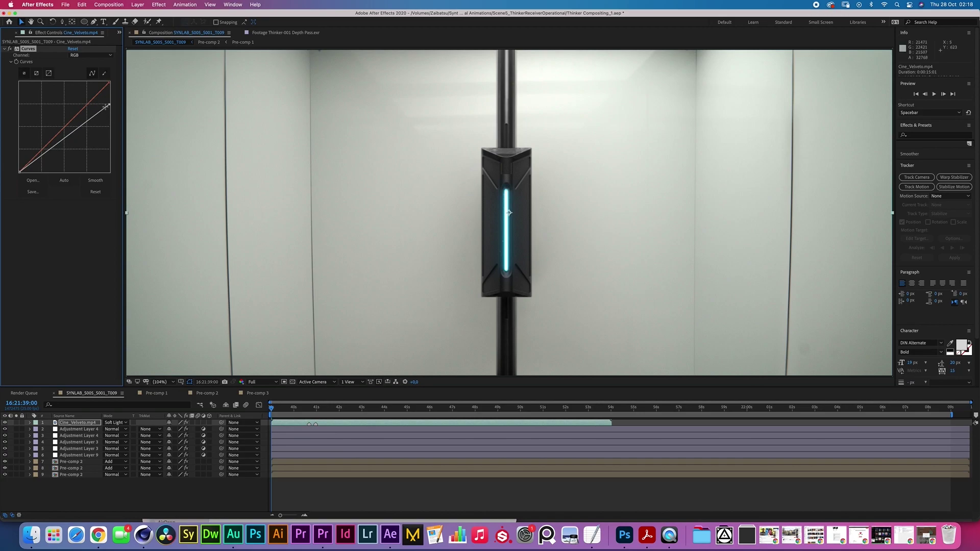
drag(109, 104, 109, 101)
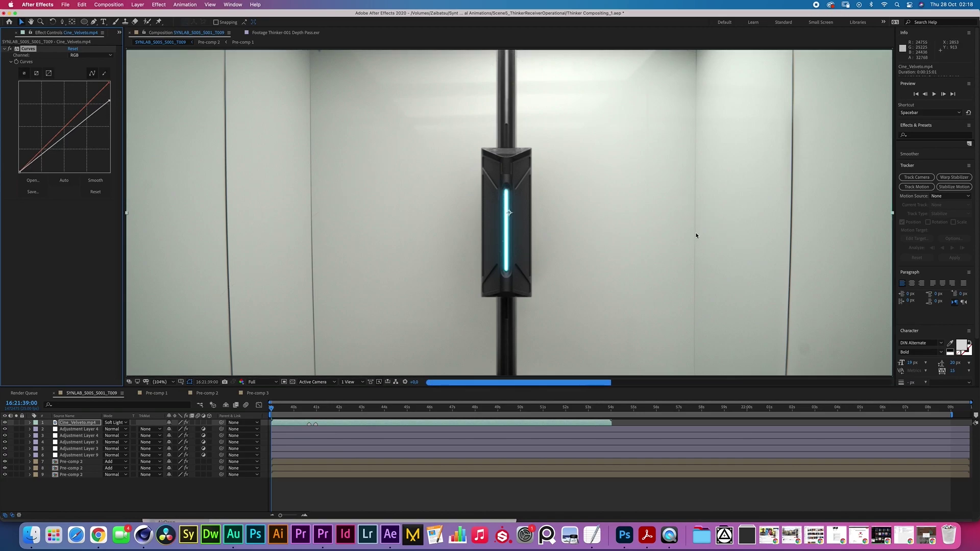
drag(111, 102, 109, 101)
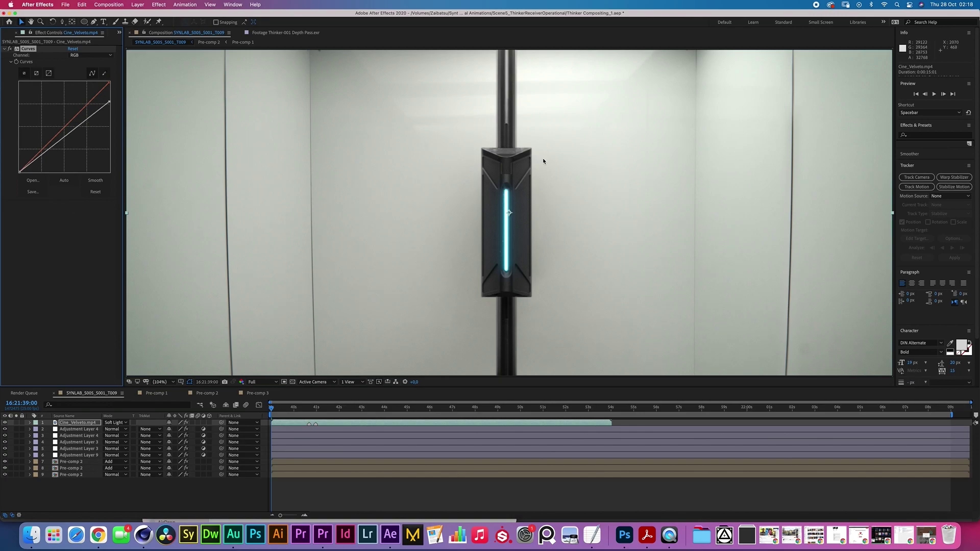
drag(110, 101, 109, 106)
click(169, 383)
key(Escape)
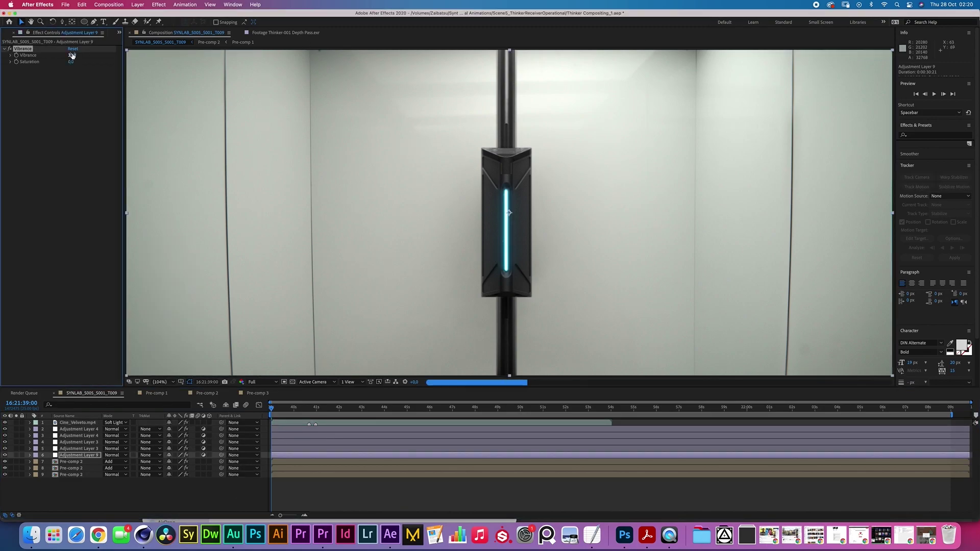
Adjust the Vibrance value on Adjustment Layer 9
click(78, 455)
drag(67, 54, 67, 54)
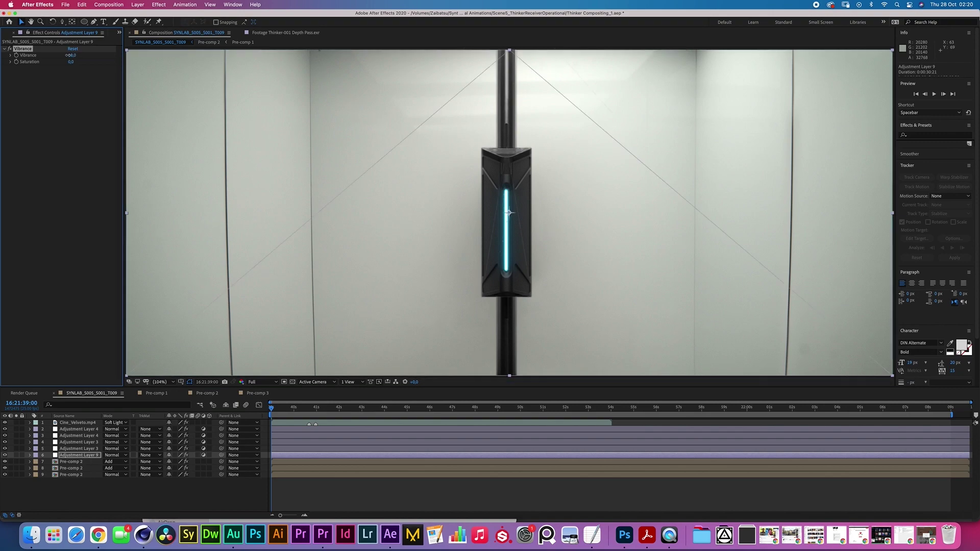